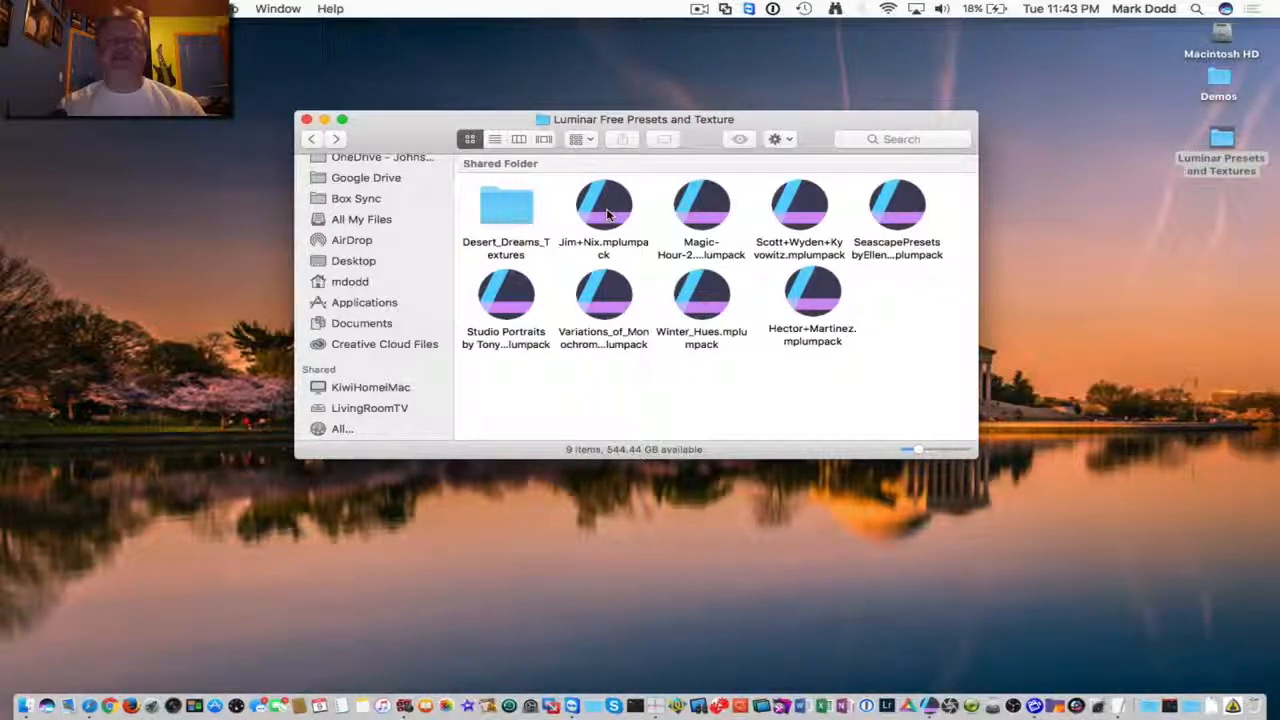
Install the Jim+Nix.mplumpack preset pack from the Luminar Free Presets and Texture folder.
{"action": "double_click", "coordinate": [606, 213]}
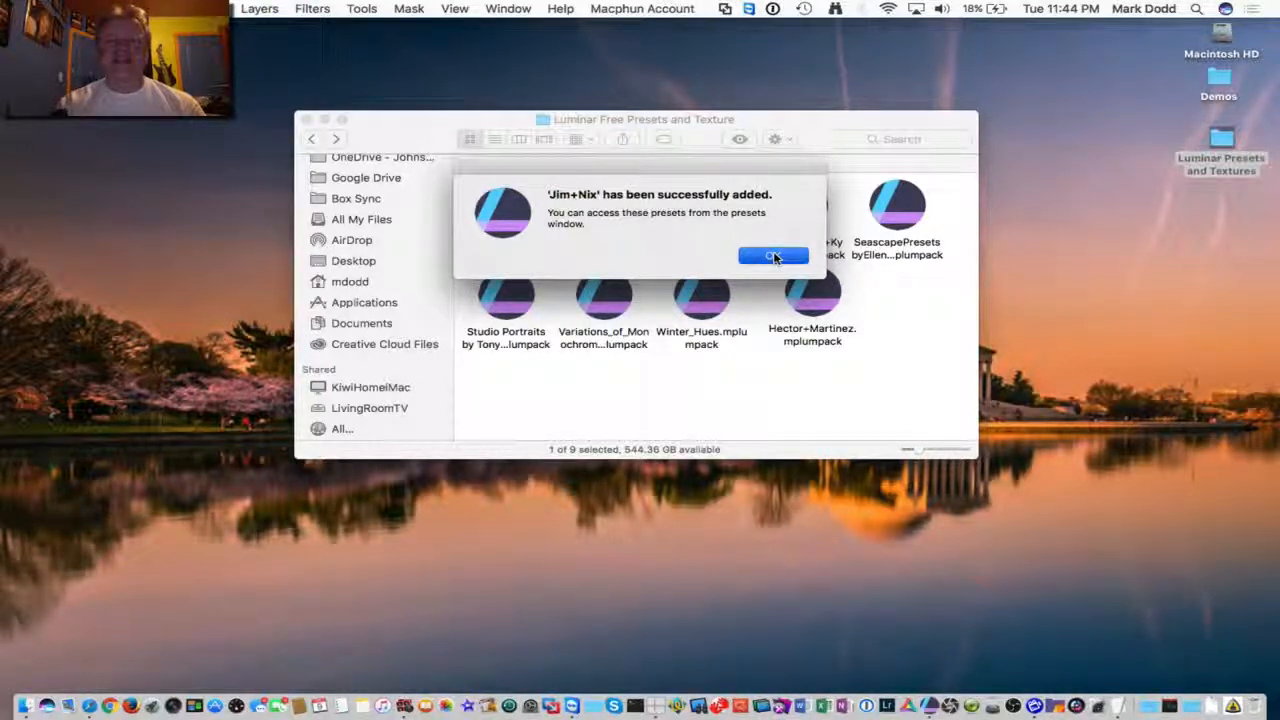
{"action": "left_click", "coordinate": [774, 257]}
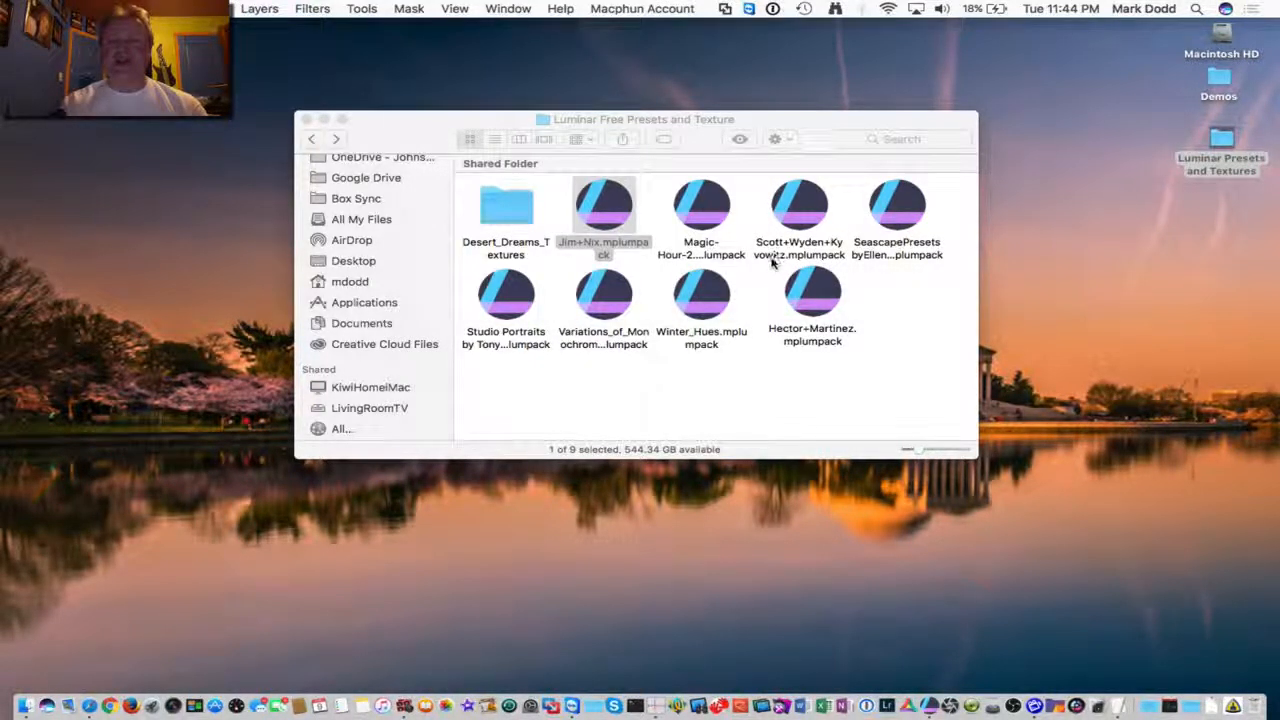
Switch to Luminar and open the sample image, briefly hiding and restoring the preset strip.
{"action": "left_click", "coordinate": [930, 706]}
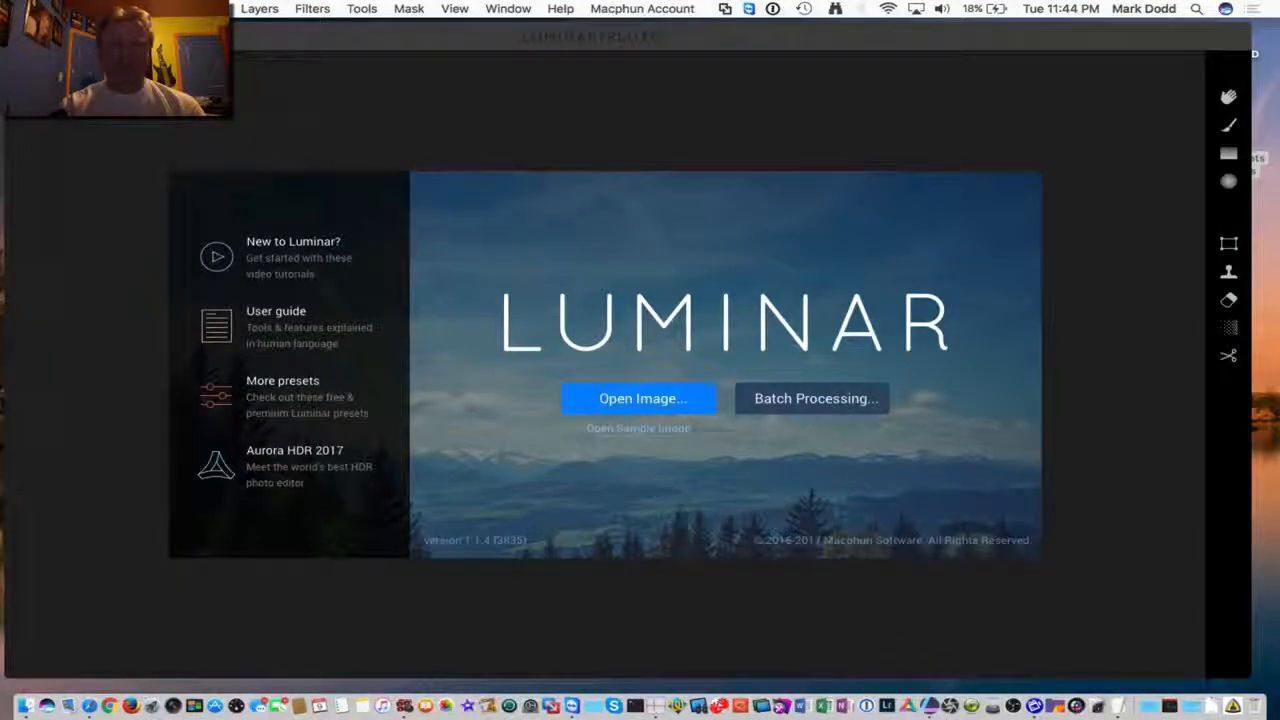
{"action": "left_click", "coordinate": [647, 430]}
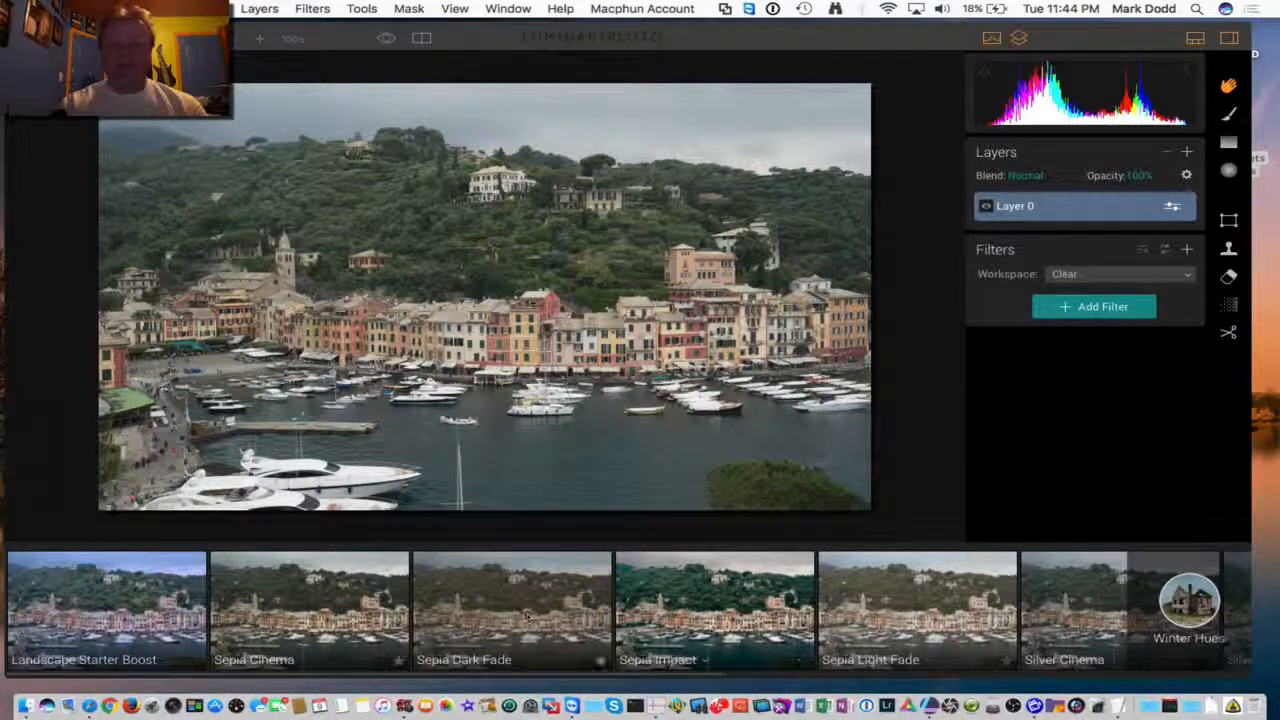
{"action": "left_click", "coordinate": [1195, 40]}
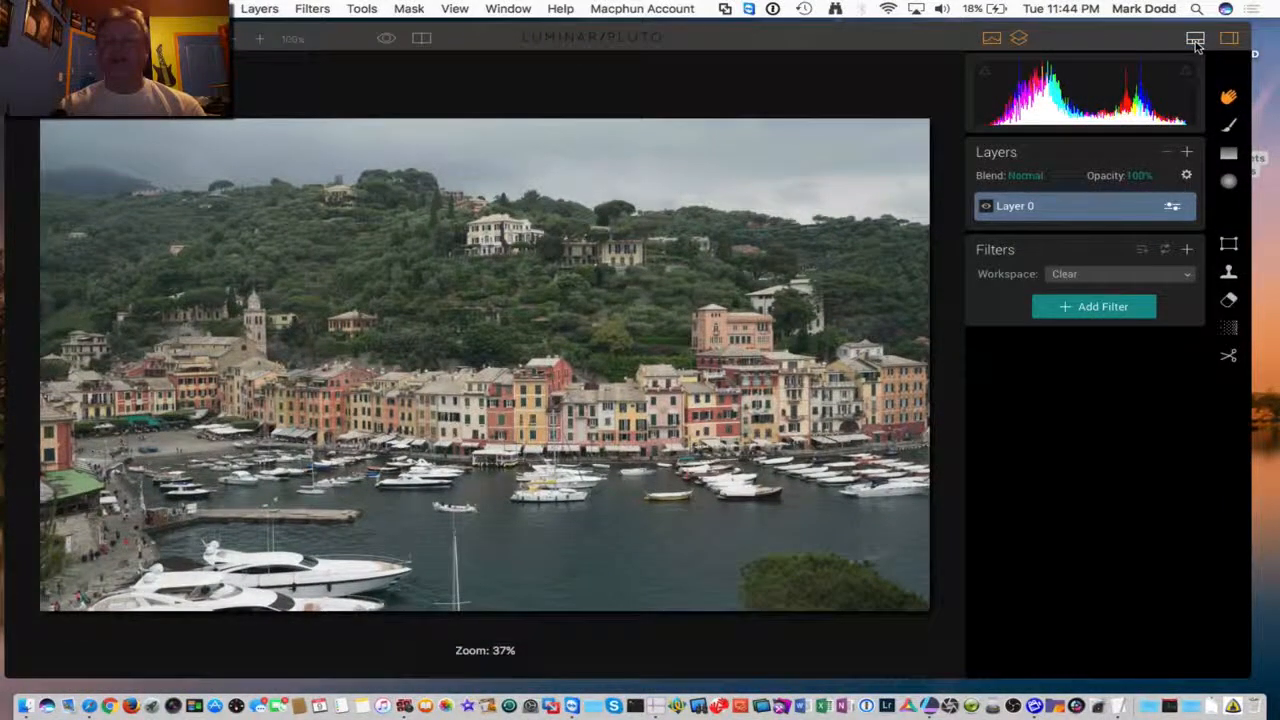
{"action": "left_click", "coordinate": [1196, 40]}
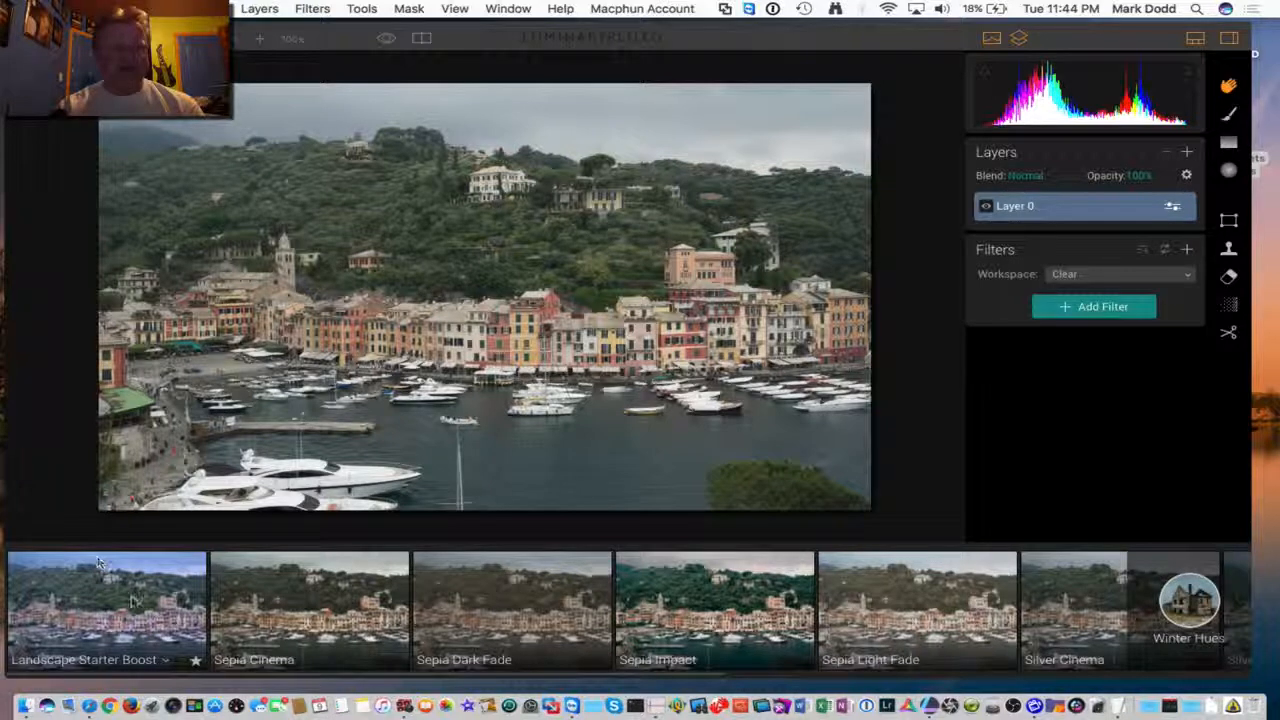
Apply the Landscape Starter Boost preset to the harbour photo and replace it with Sepia Impact.
{"action": "left_click", "coordinate": [110, 628]}
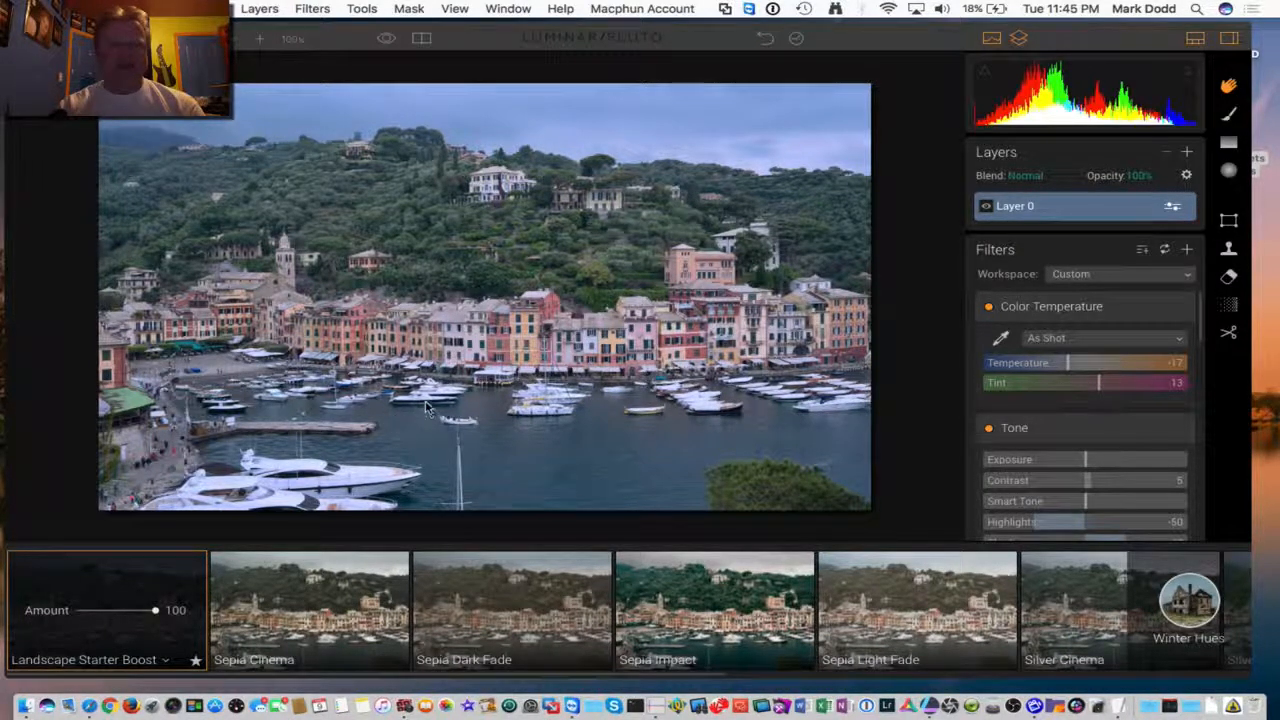
{"action": "mouse_move", "coordinate": [662, 655]}
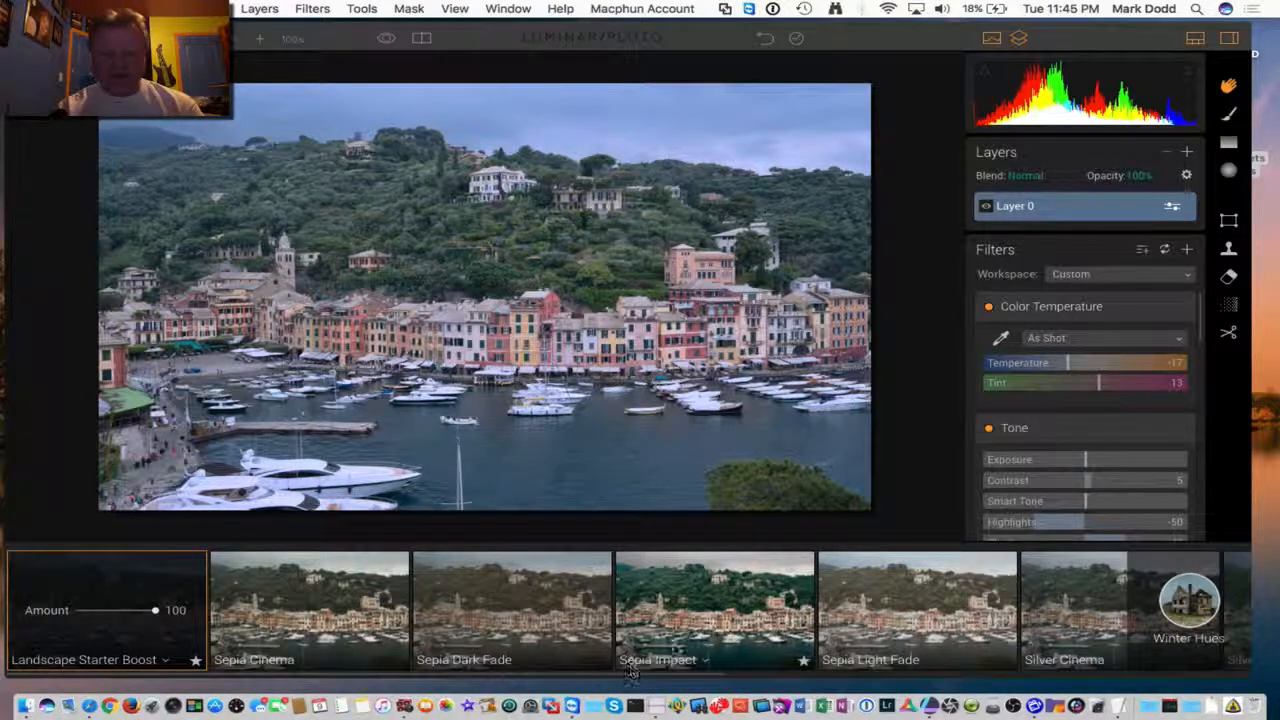
{"action": "left_click", "coordinate": [722, 614]}
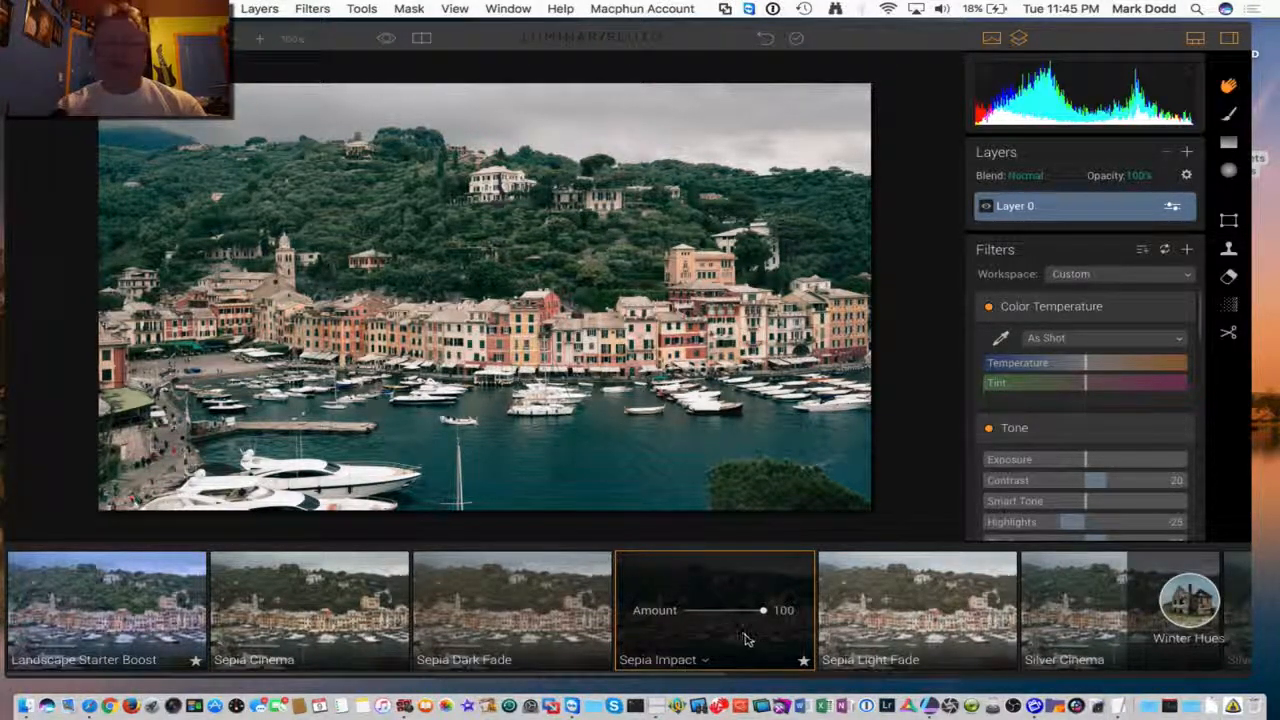
Vary the Sepia Impact amount to 51, 0 and back to 100, and replace the preset with Sepia Light Fade.
{"action": "left_click_drag", "start_coordinate": [760, 609], "coordinate": [726, 618]}
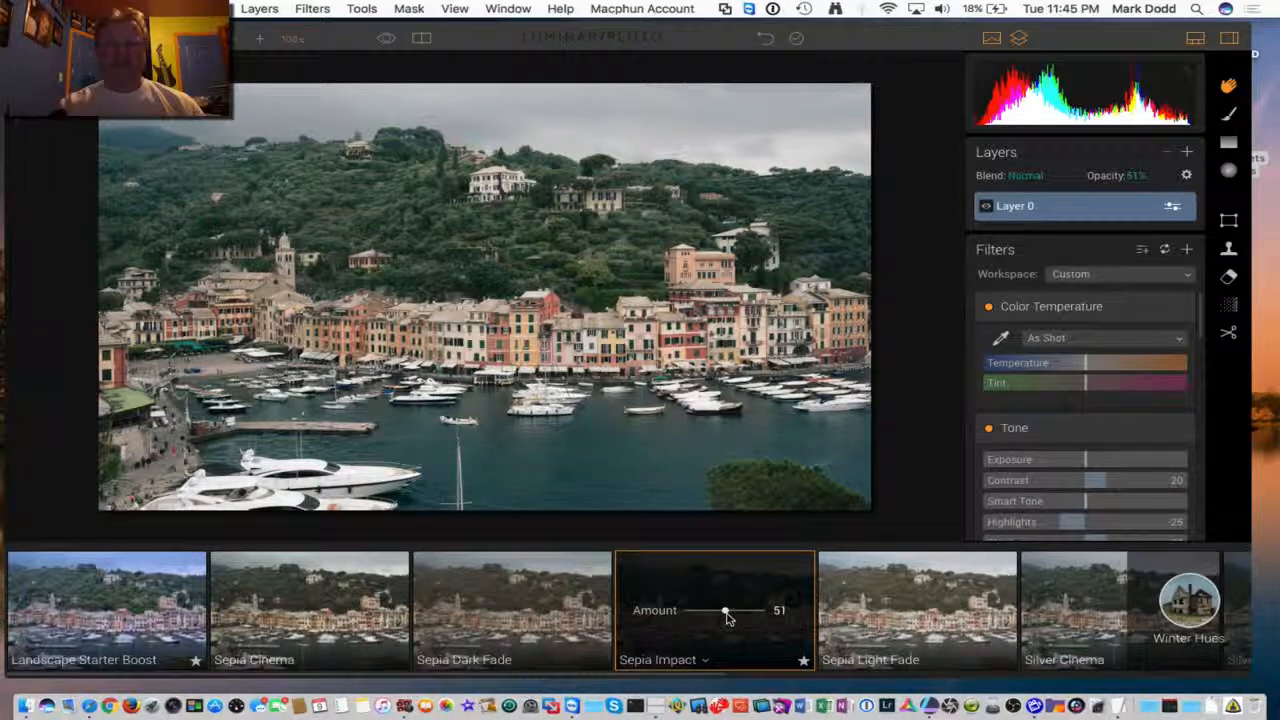
{"action": "left_click_drag", "start_coordinate": [726, 611], "coordinate": [682, 612]}
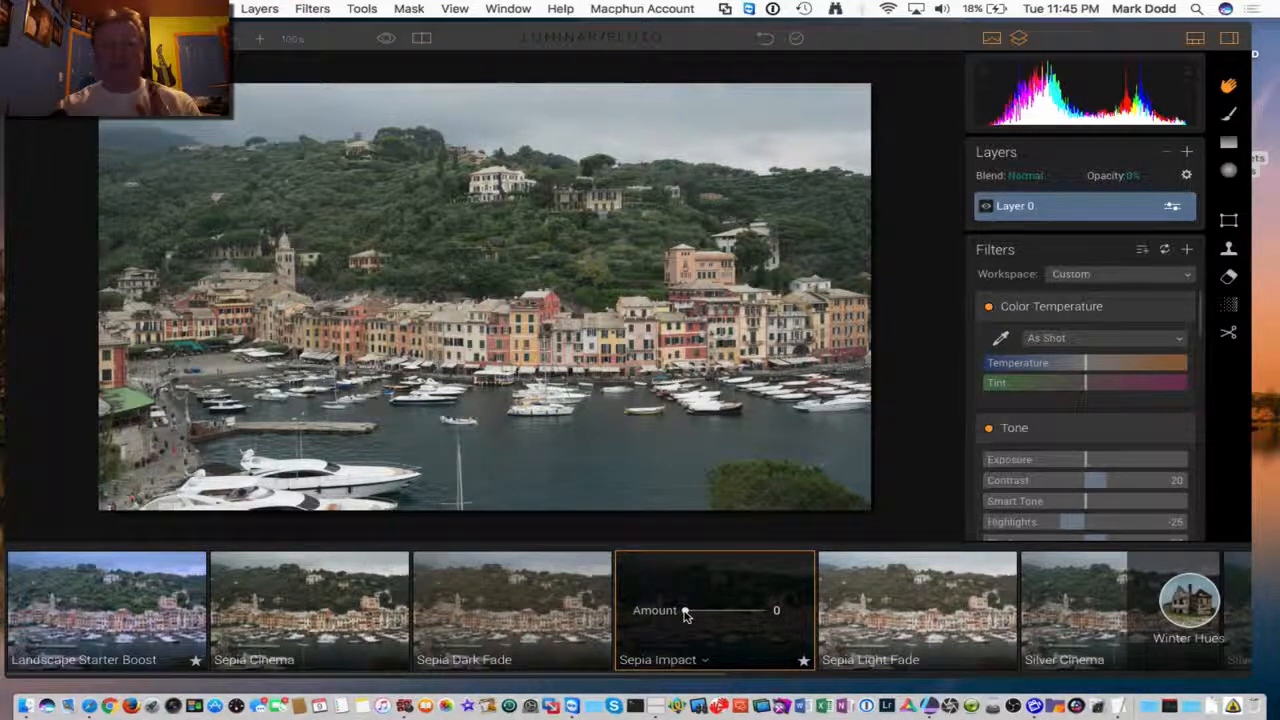
{"action": "left_click_drag", "start_coordinate": [686, 612], "coordinate": [772, 615]}
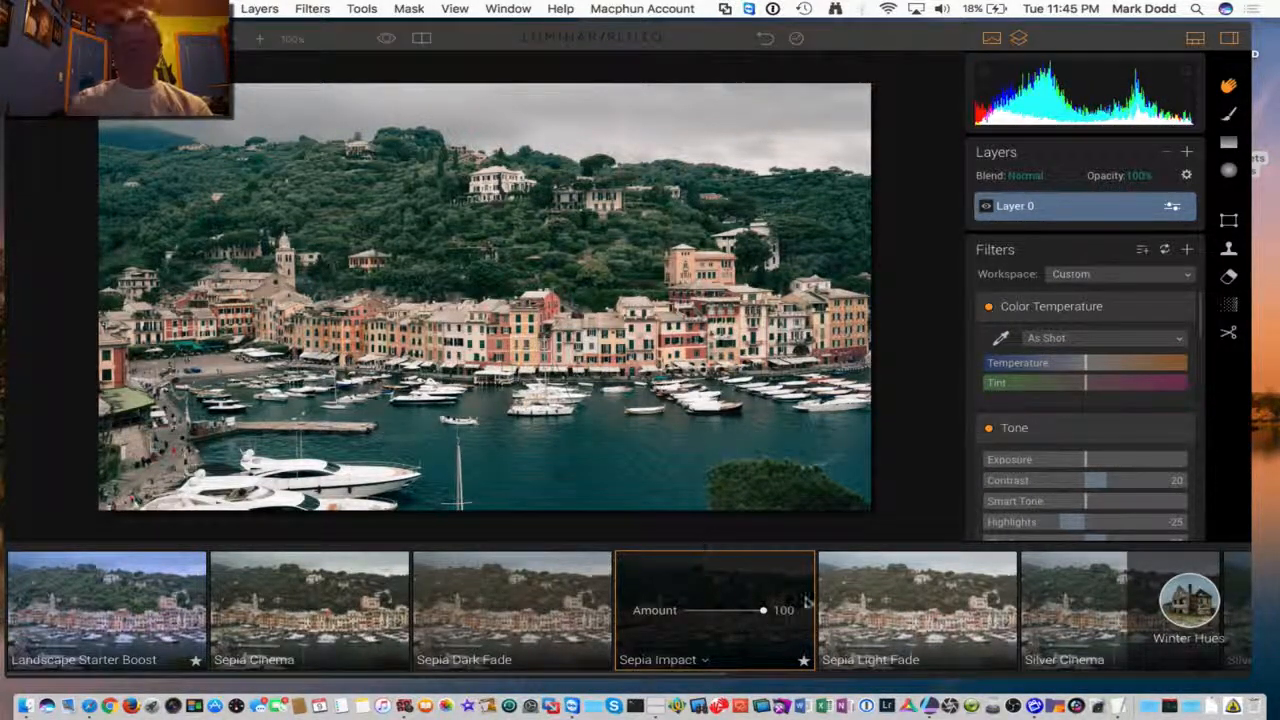
{"action": "left_click", "coordinate": [905, 610]}
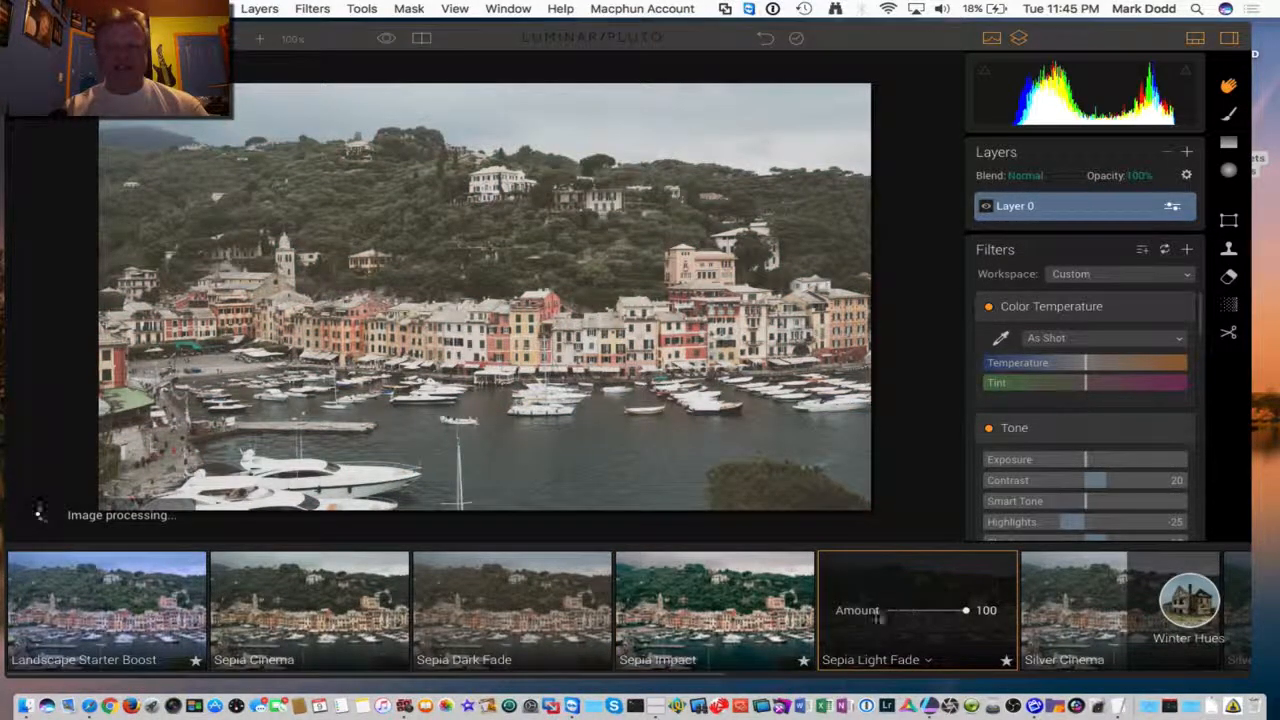
Browse the Winter Hues presets and apply Silver Impact to the photo.
{"action": "scroll", "coordinate": [883, 611], "scroll_direction": "right", "scroll_amount": 2}
{"action": "scroll", "coordinate": [843, 621], "scroll_direction": "right", "scroll_amount": 5}
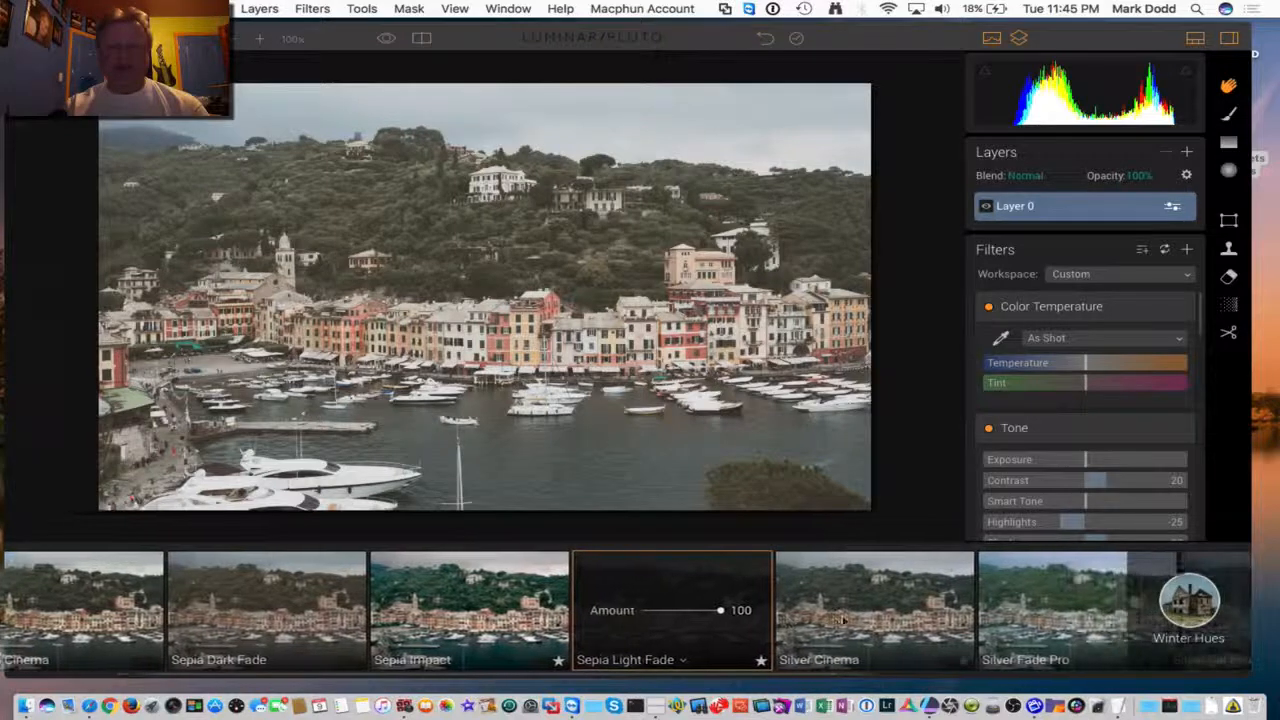
{"action": "scroll", "coordinate": [843, 621], "scroll_direction": "right", "scroll_amount": 3}
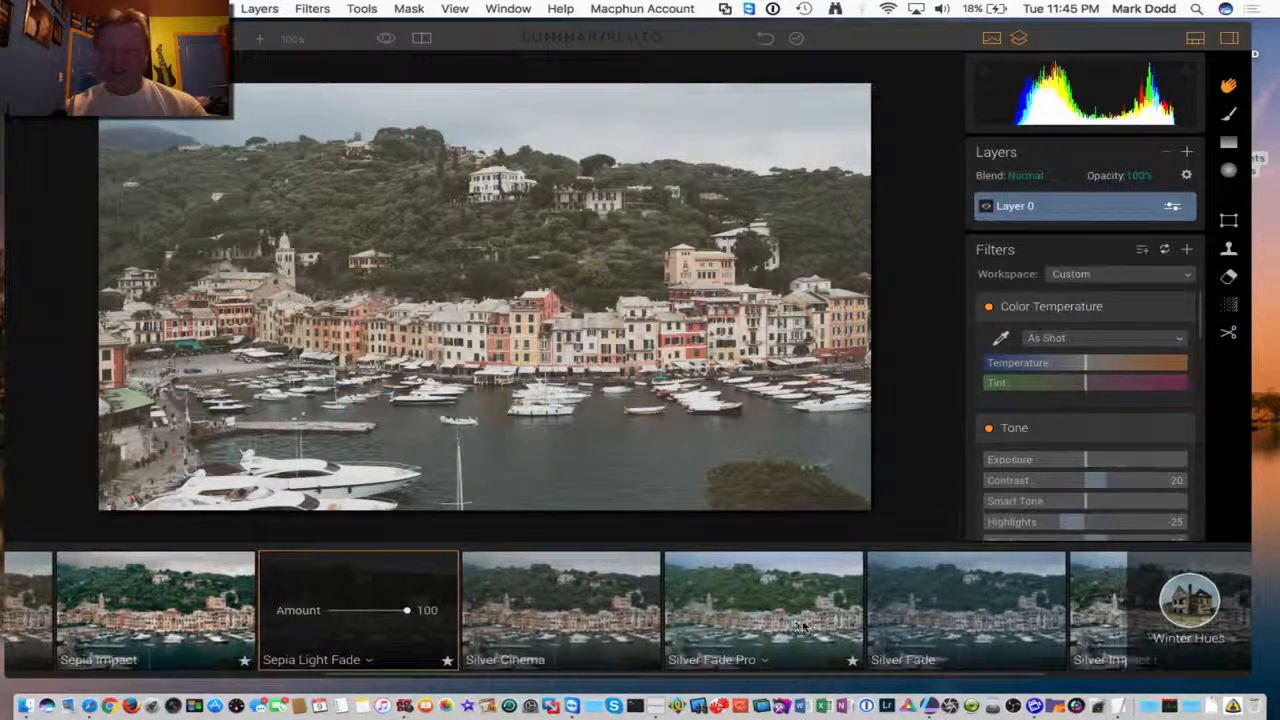
{"action": "scroll", "coordinate": [805, 627], "scroll_direction": "left", "scroll_amount": 8}
{"action": "scroll", "coordinate": [805, 627], "scroll_direction": "left", "scroll_amount": 2}
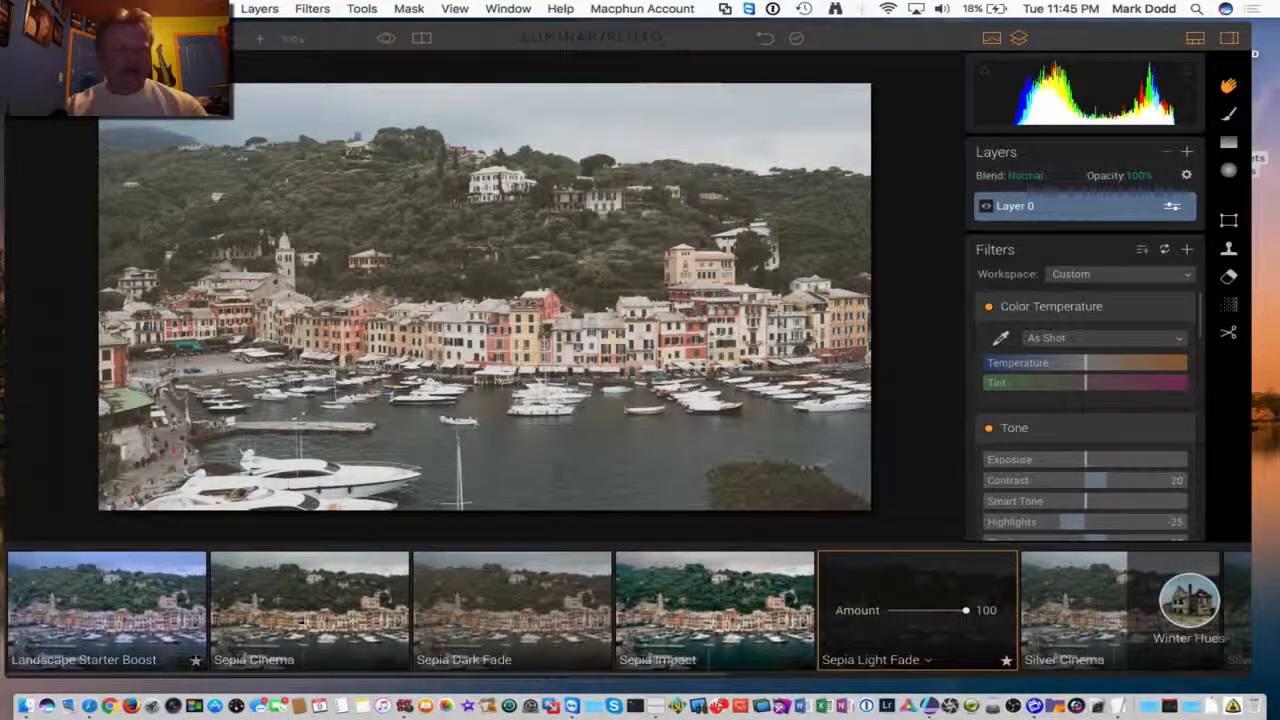
{"action": "scroll", "coordinate": [894, 604], "scroll_direction": "right", "scroll_amount": 4}
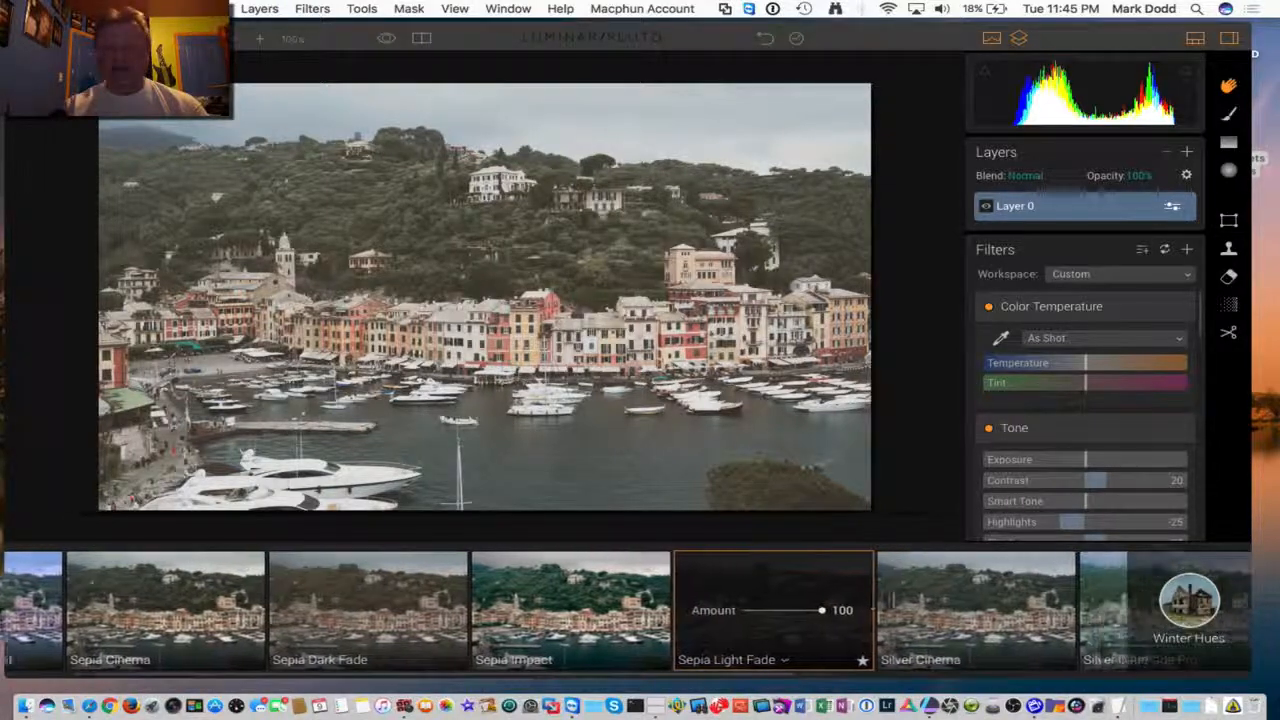
{"action": "scroll", "coordinate": [894, 604], "scroll_direction": "right", "scroll_amount": 2}
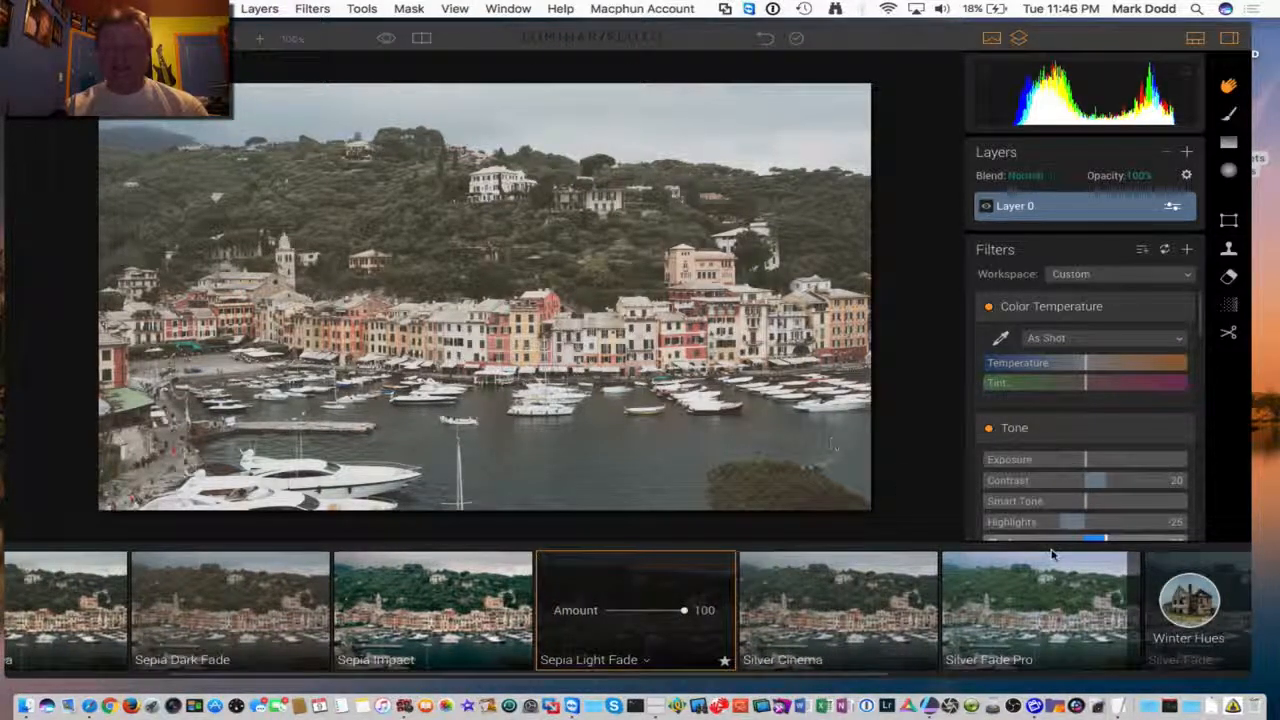
{"action": "scroll", "coordinate": [1030, 612], "scroll_direction": "right", "scroll_amount": 3}
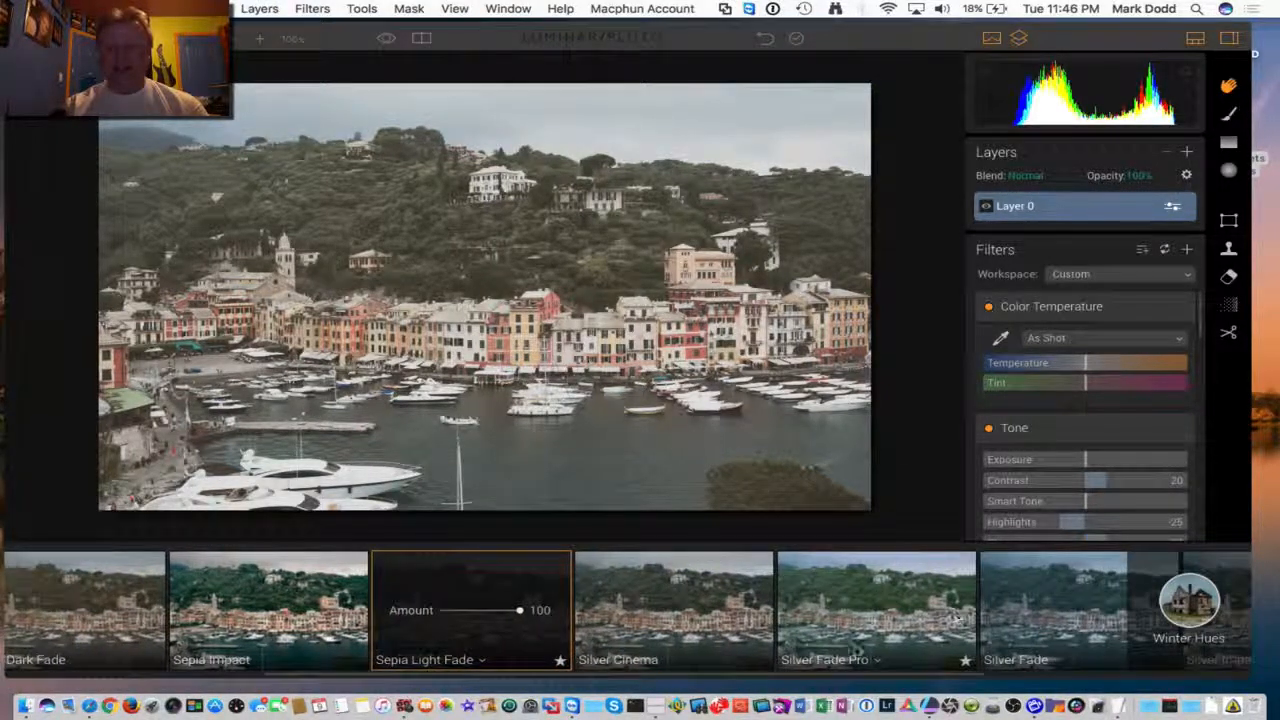
{"action": "scroll", "coordinate": [1022, 590], "scroll_direction": "right", "scroll_amount": 5}
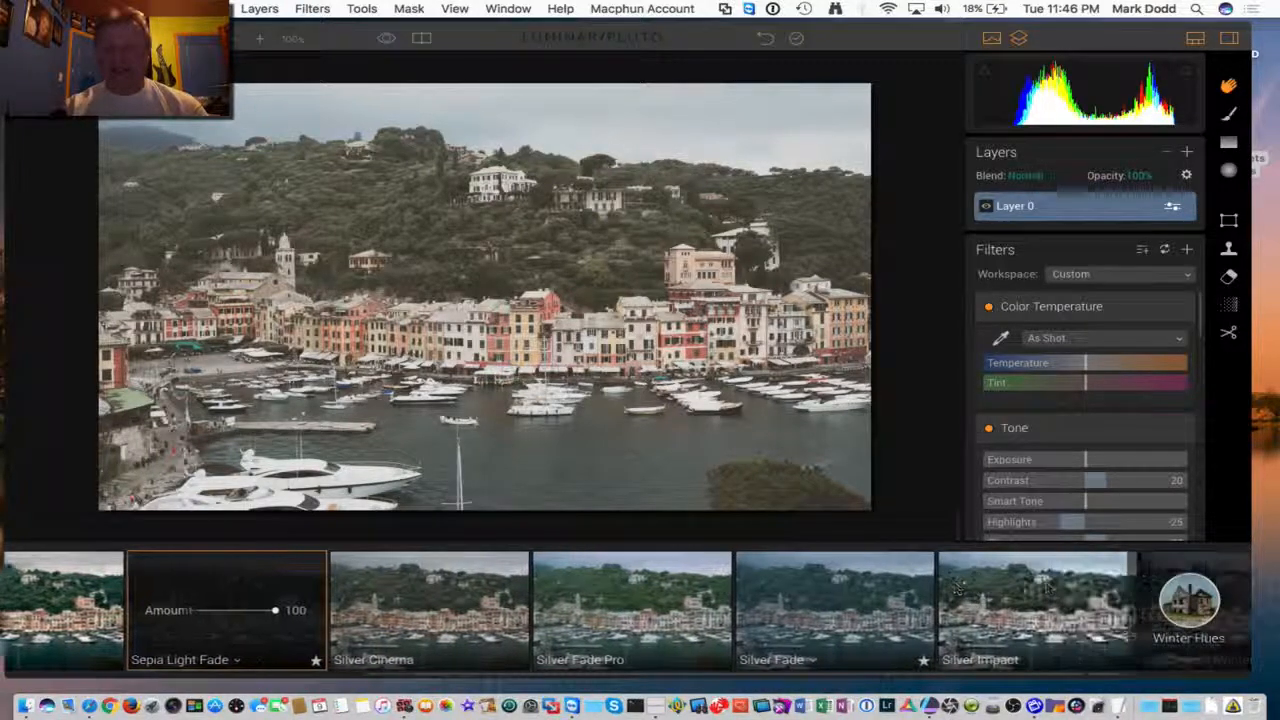
{"action": "scroll", "coordinate": [1022, 590], "scroll_direction": "right", "scroll_amount": 3}
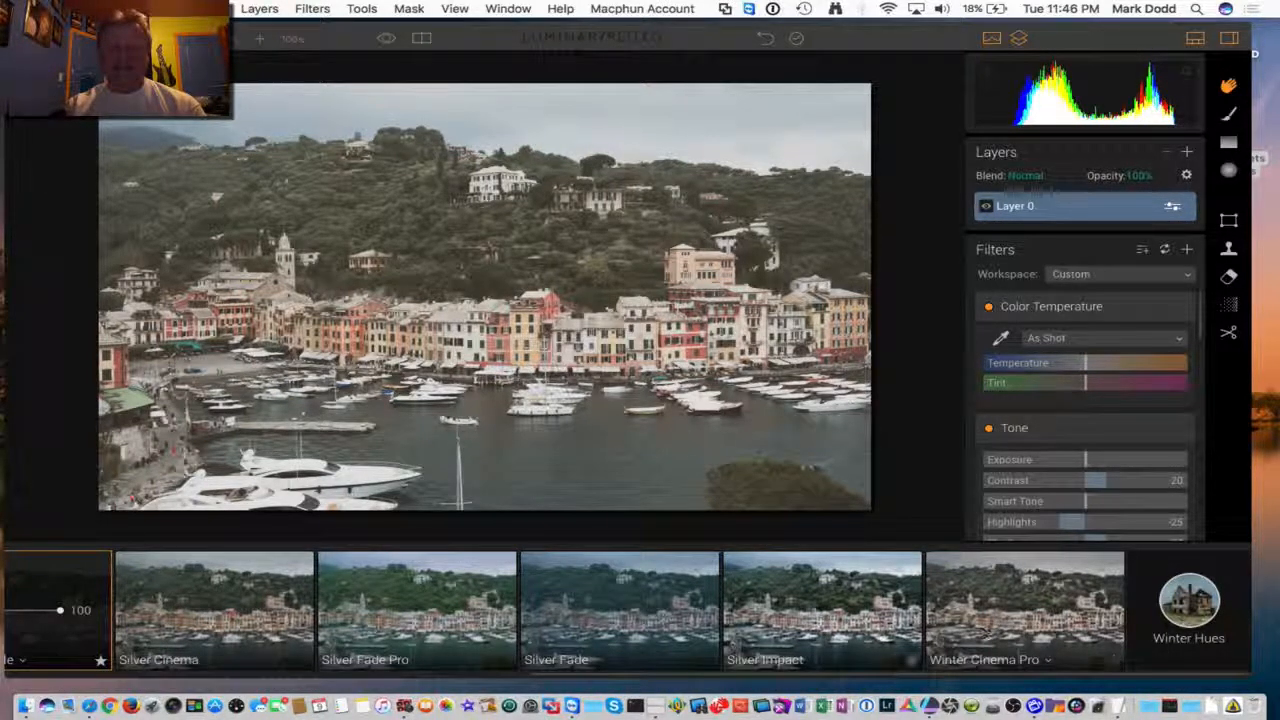
{"action": "left_click", "coordinate": [810, 608]}
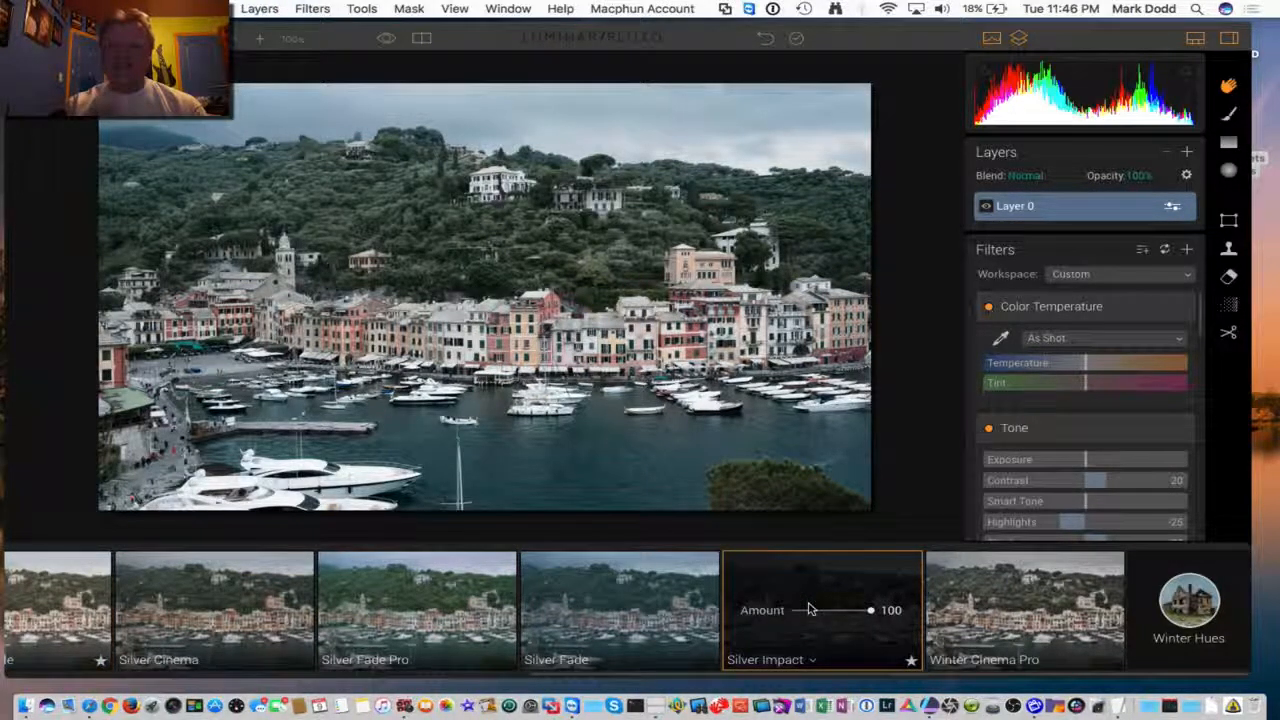
Examine the filter settings that the Silver Impact preset uses, from Color Temperature and Tone through HSL and Curves.
{"action": "scroll", "coordinate": [1060, 392], "scroll_direction": "down", "scroll_amount": 2}
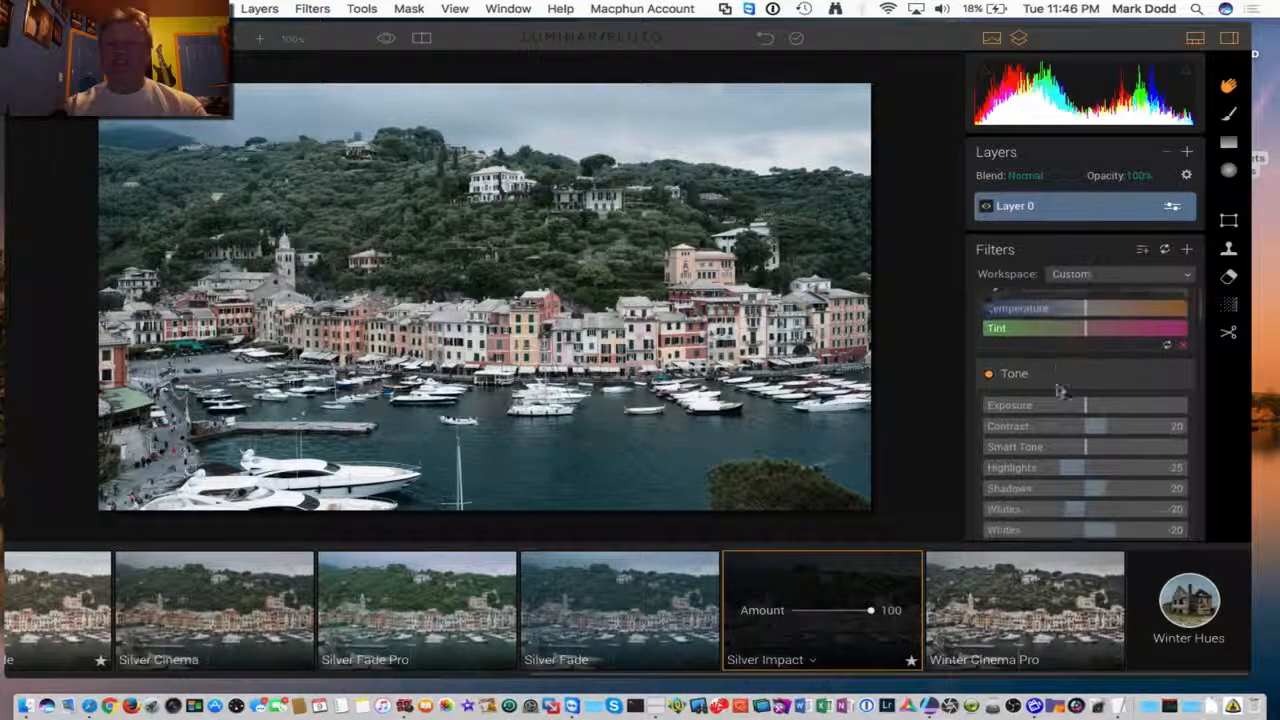
{"action": "scroll", "coordinate": [1060, 390], "scroll_direction": "down", "scroll_amount": 3}
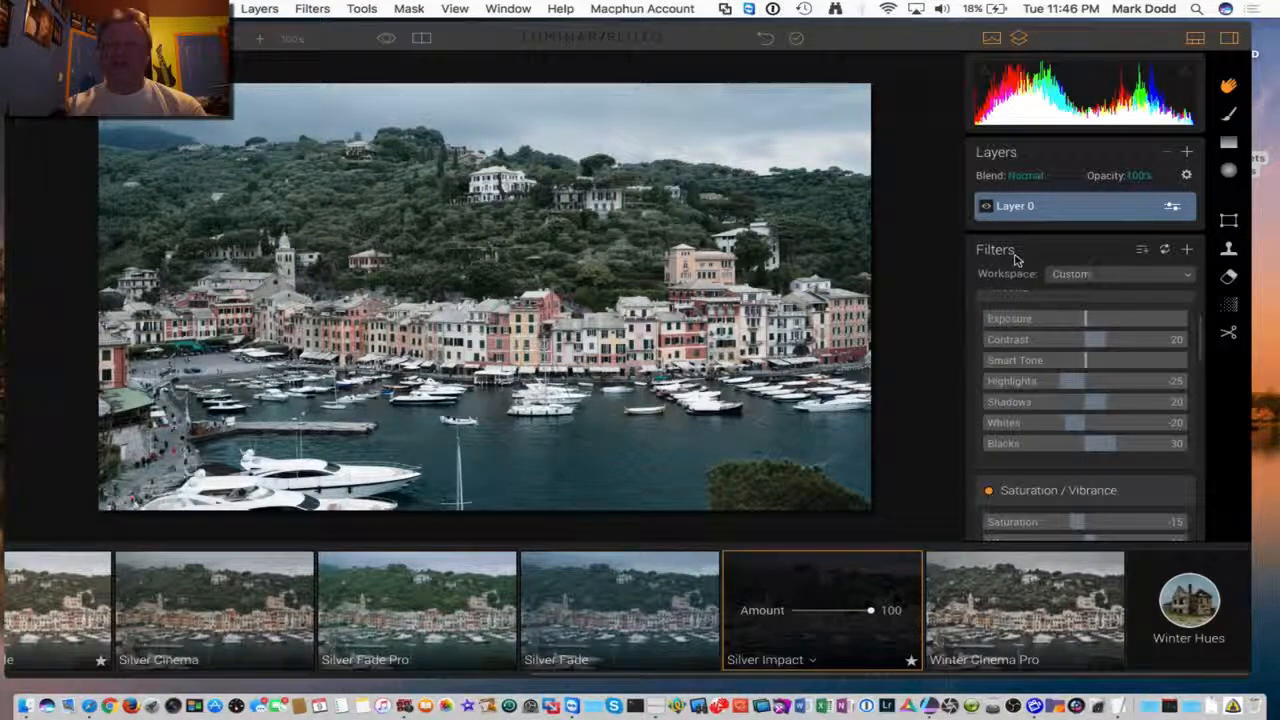
{"action": "scroll", "coordinate": [1063, 414], "scroll_direction": "down", "scroll_amount": 5}
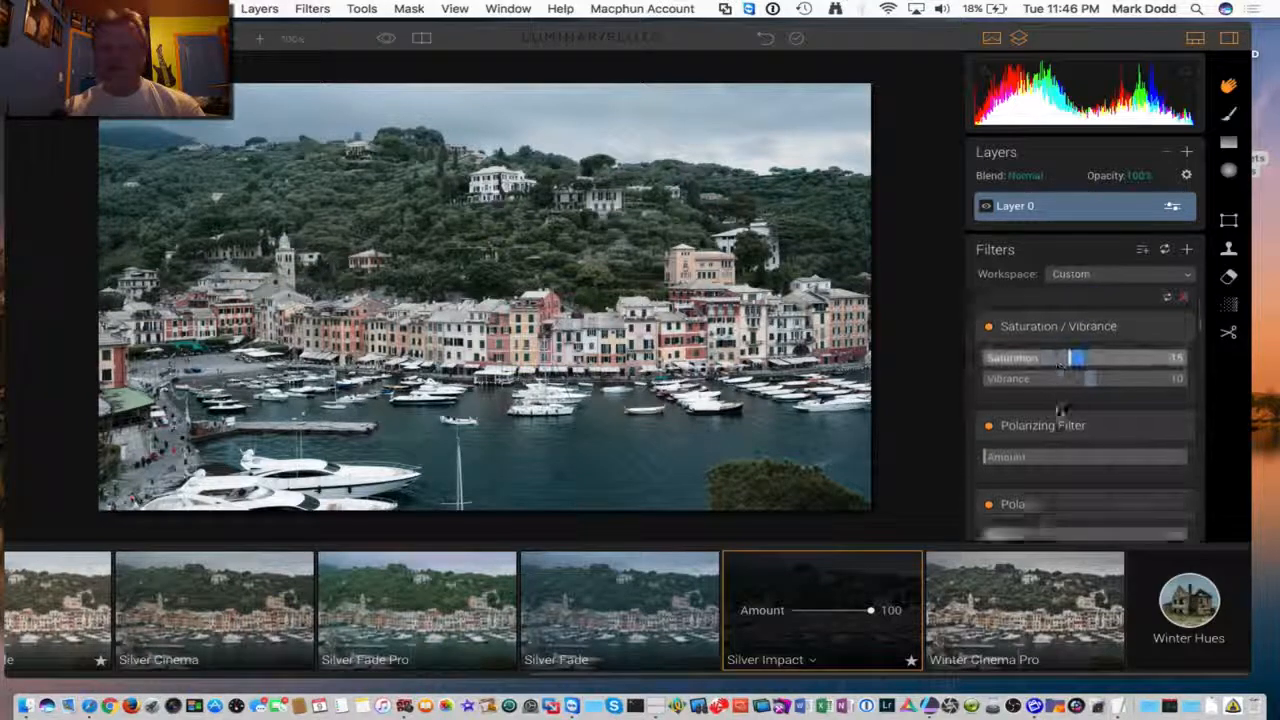
{"action": "scroll", "coordinate": [1060, 410], "scroll_direction": "down", "scroll_amount": 8}
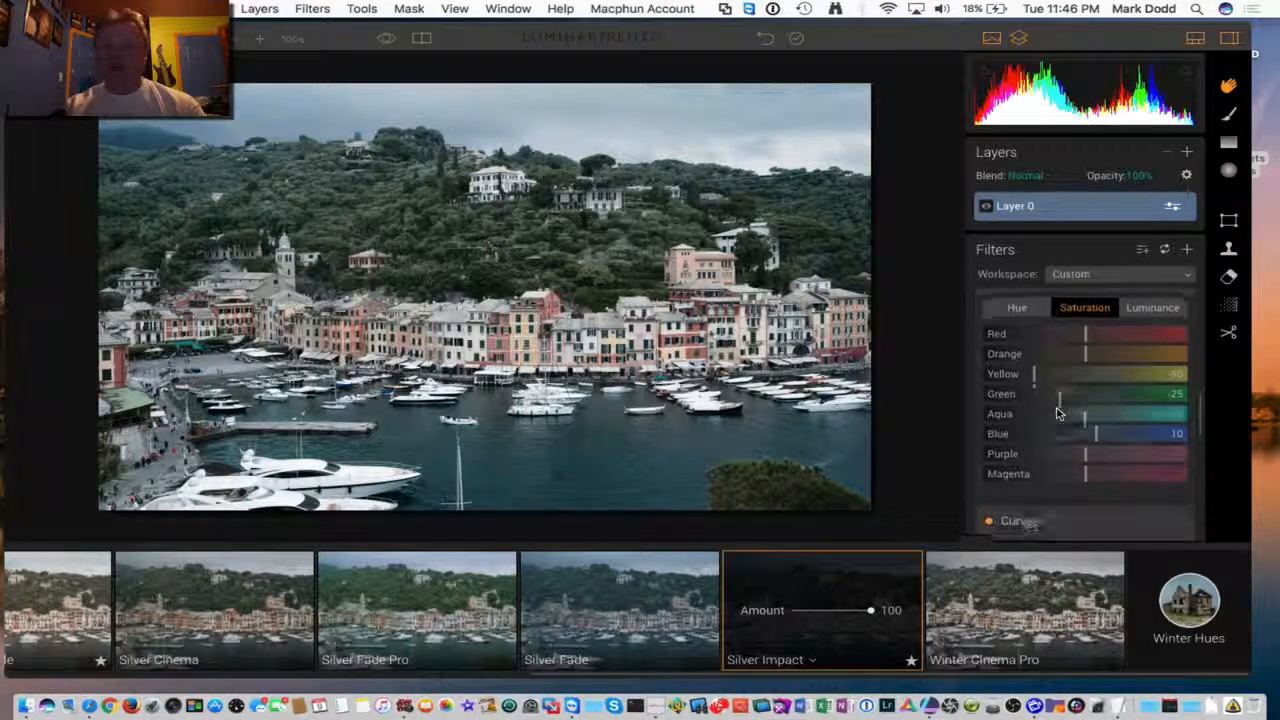
{"action": "scroll", "coordinate": [1058, 413], "scroll_direction": "down", "scroll_amount": 10}
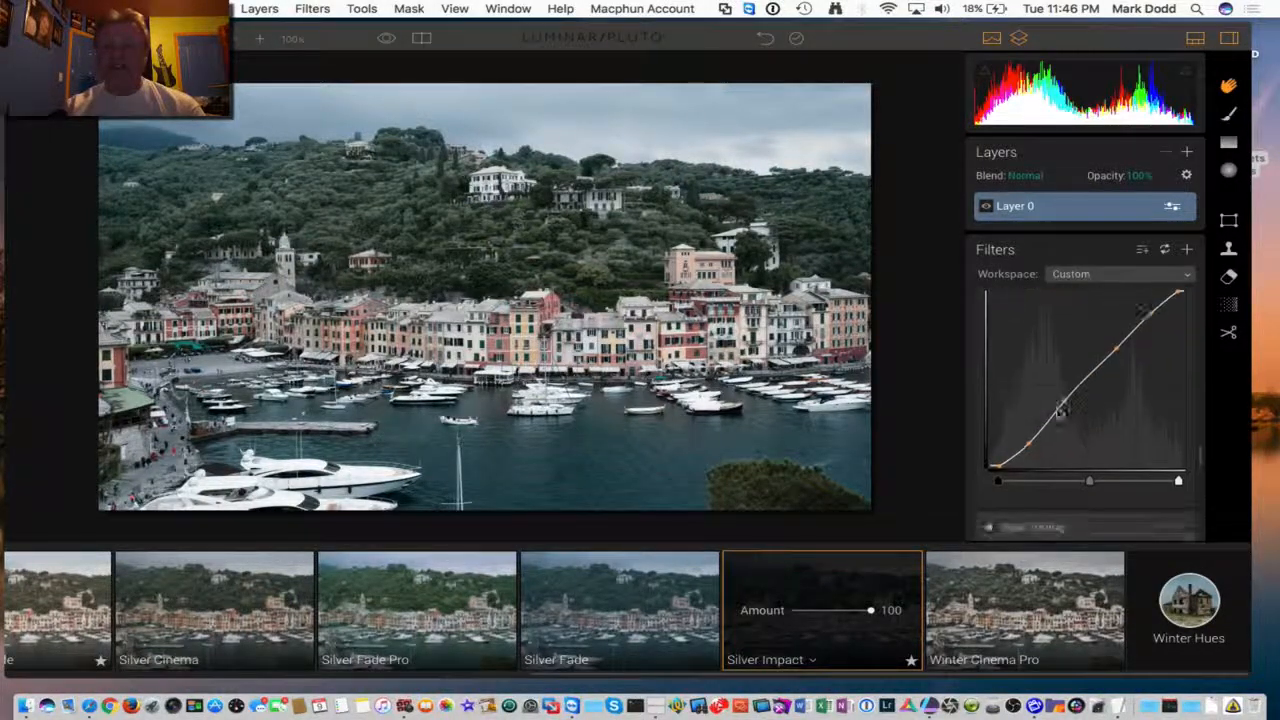
{"action": "scroll", "coordinate": [1062, 408], "scroll_direction": "down", "scroll_amount": 4}
{"action": "scroll", "coordinate": [1060, 412], "scroll_direction": "up", "scroll_amount": 10}
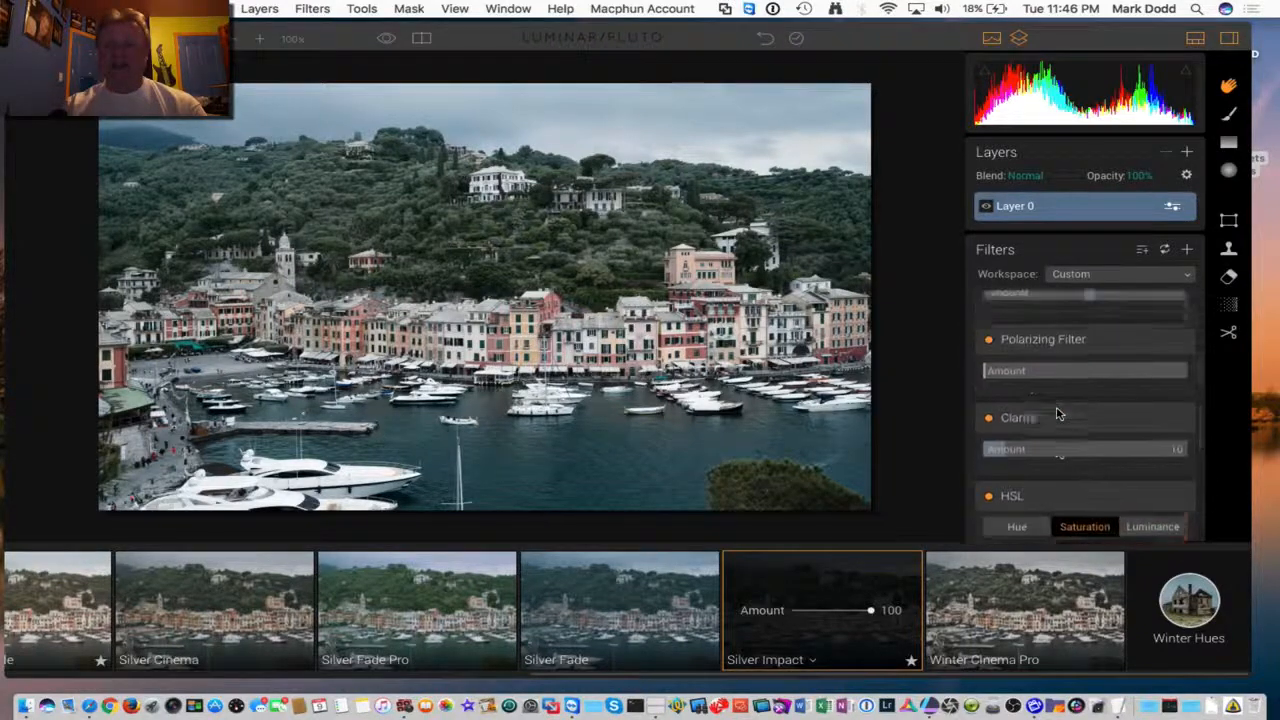
{"action": "scroll", "coordinate": [1060, 413], "scroll_direction": "up", "scroll_amount": 8}
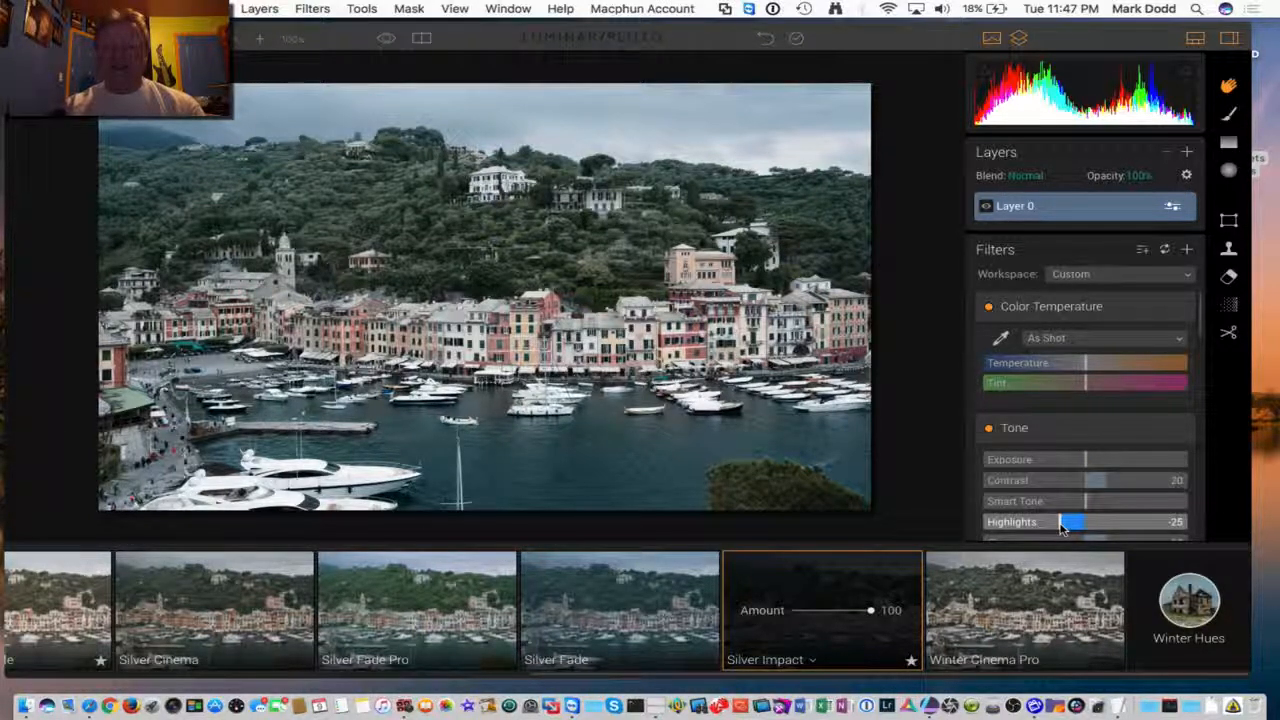
Set the Tone filter's Highlights to -75, and reset the look by reapplying the Silver Impact preset.
{"action": "left_click_drag", "start_coordinate": [1062, 529], "coordinate": [1010, 538]}
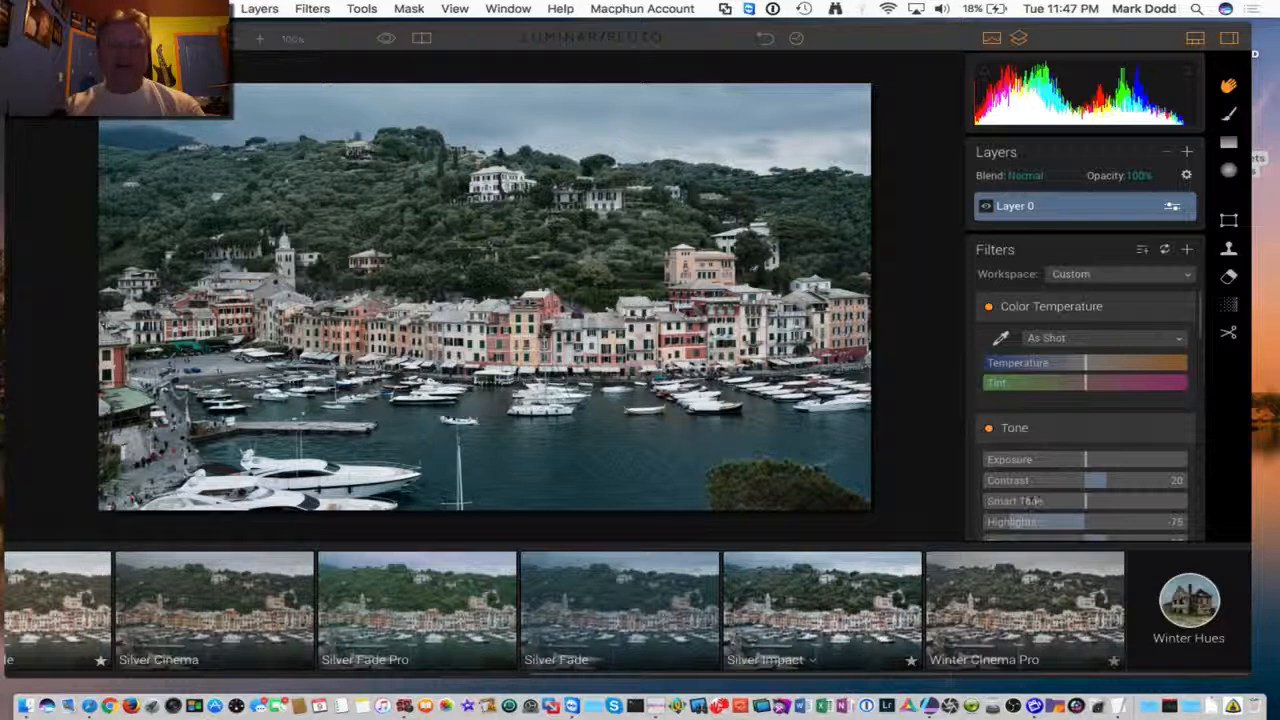
{"action": "scroll", "coordinate": [1079, 361], "scroll_direction": "down", "scroll_amount": 3}
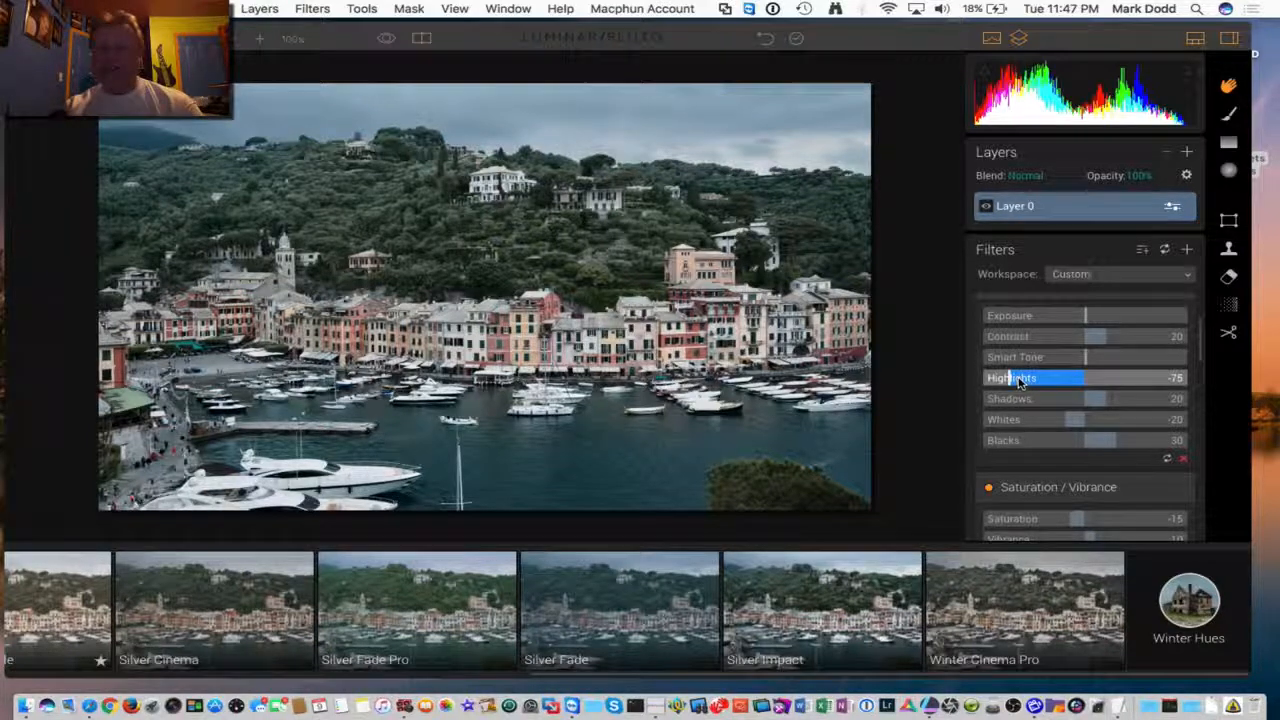
{"action": "left_click", "coordinate": [818, 622]}
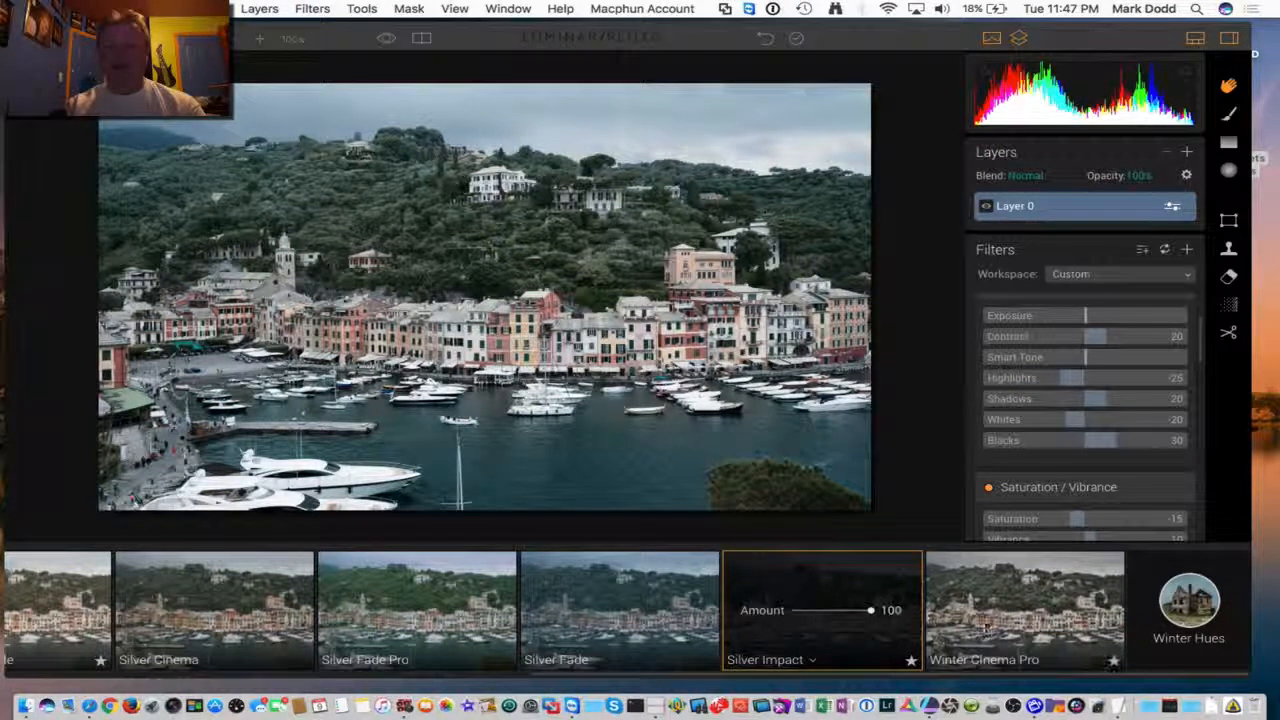
Switch the preset collection from Winter Hues to the Jim Nix Pack and browse its presets.
{"action": "left_click", "coordinate": [1196, 617]}
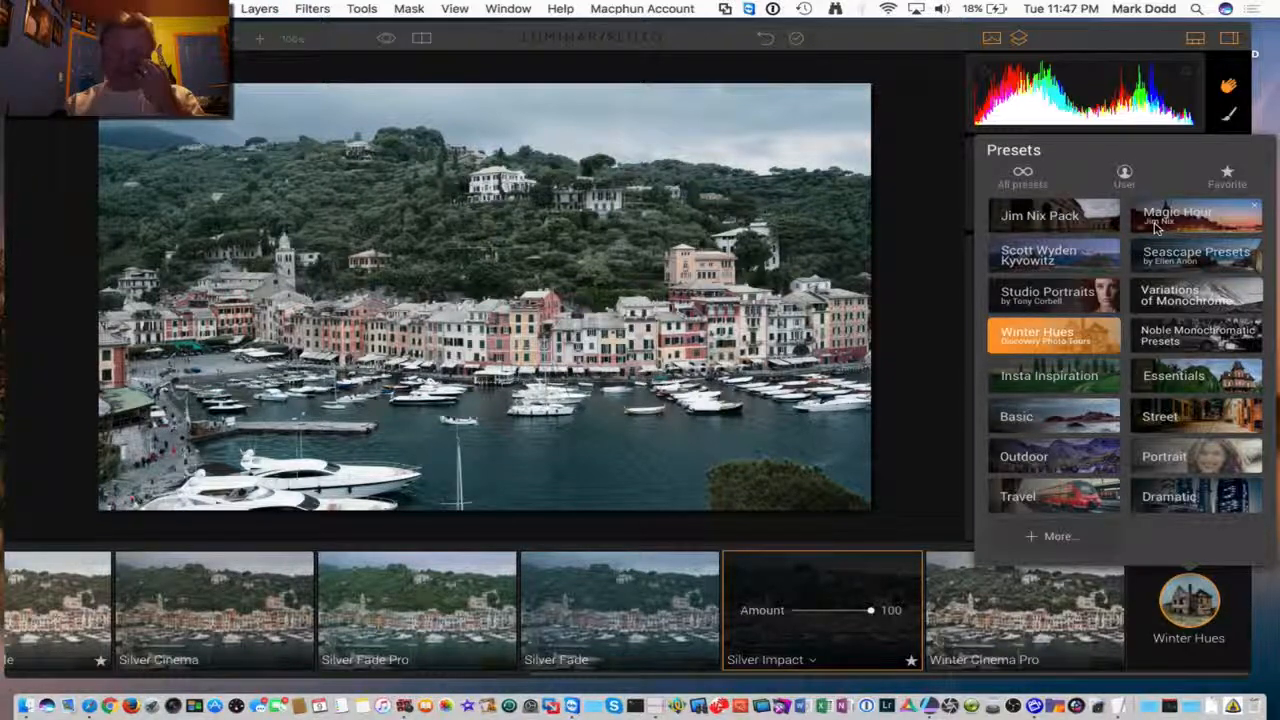
{"action": "left_click", "coordinate": [1065, 224]}
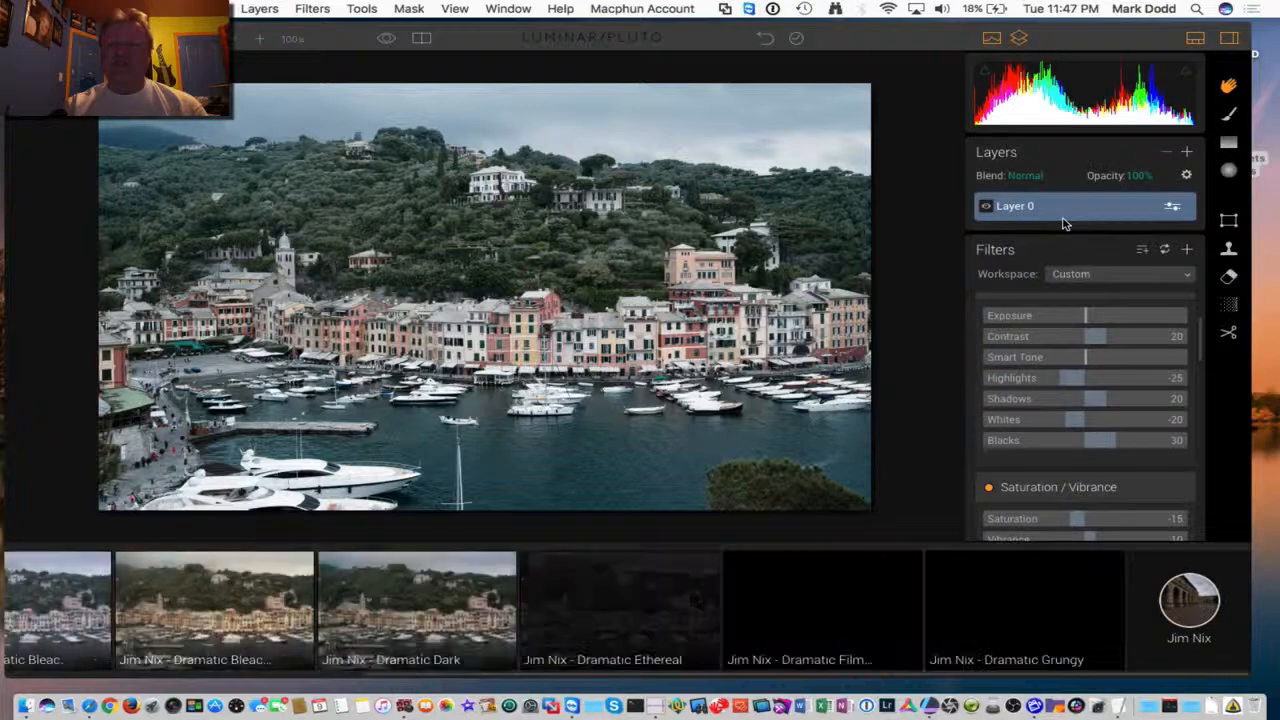
{"action": "scroll", "coordinate": [312, 638], "scroll_direction": "left", "scroll_amount": 2}
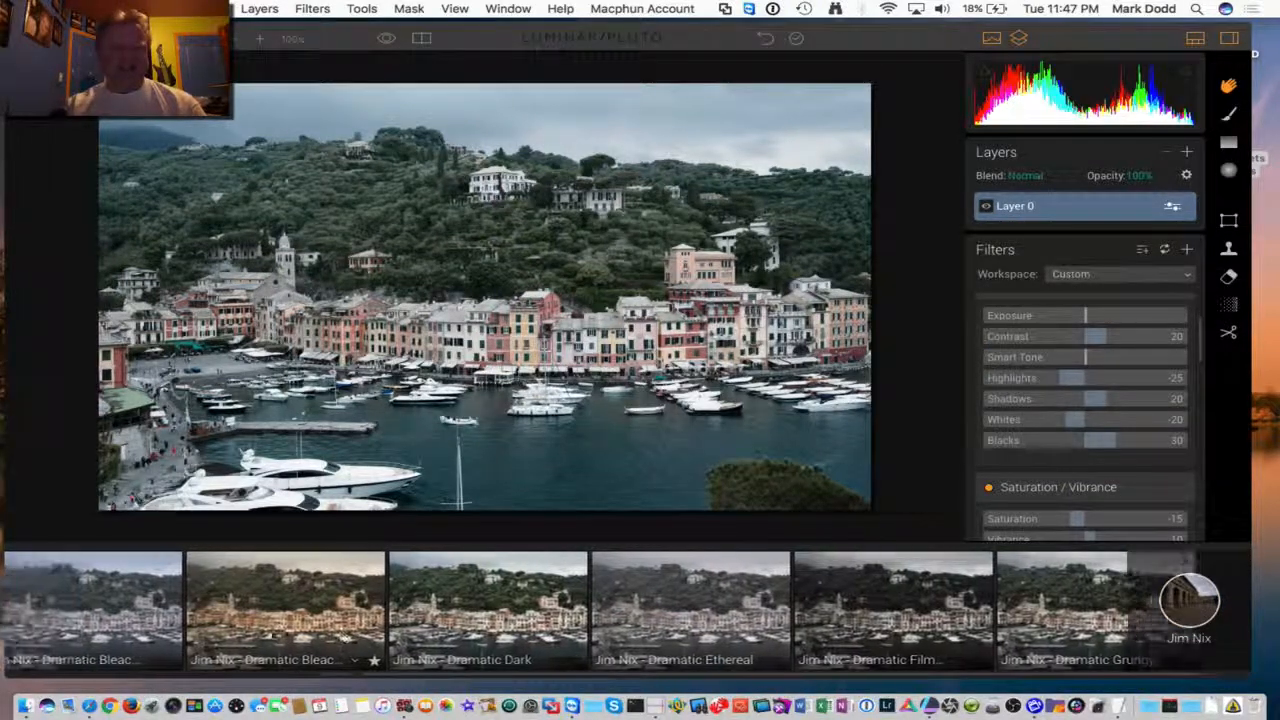
Go back to the start of the Jim Nix presets and try Dramatic B&W and the Dramatic Baby preset on the photo.
{"action": "scroll", "coordinate": [312, 638], "scroll_direction": "left", "scroll_amount": 2}
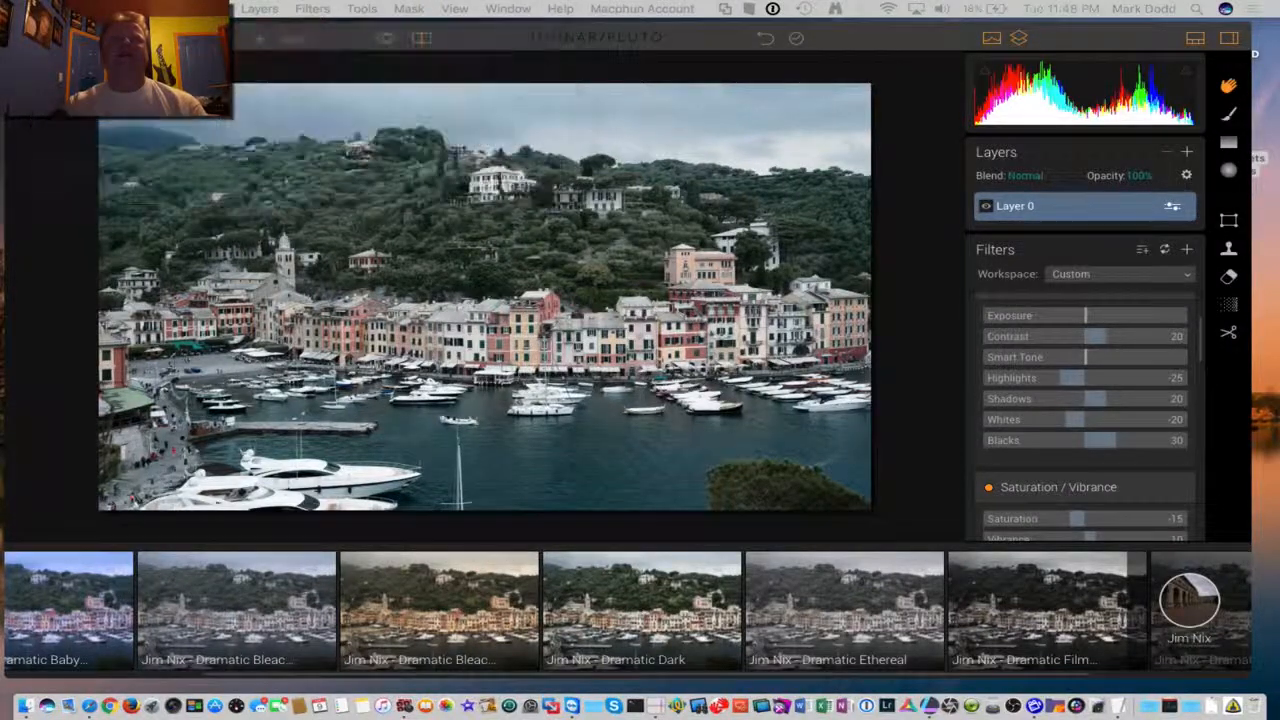
{"action": "scroll", "coordinate": [160, 648], "scroll_direction": "left", "scroll_amount": 5}
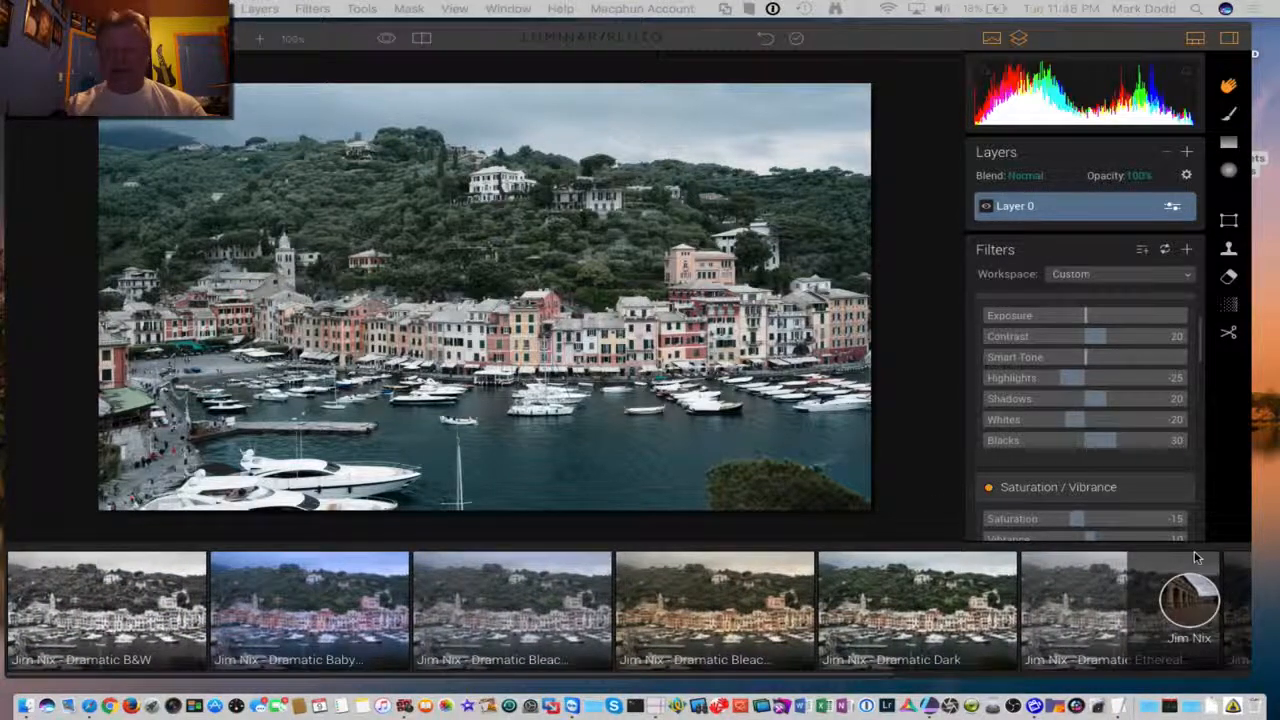
{"action": "left_click", "coordinate": [115, 633]}
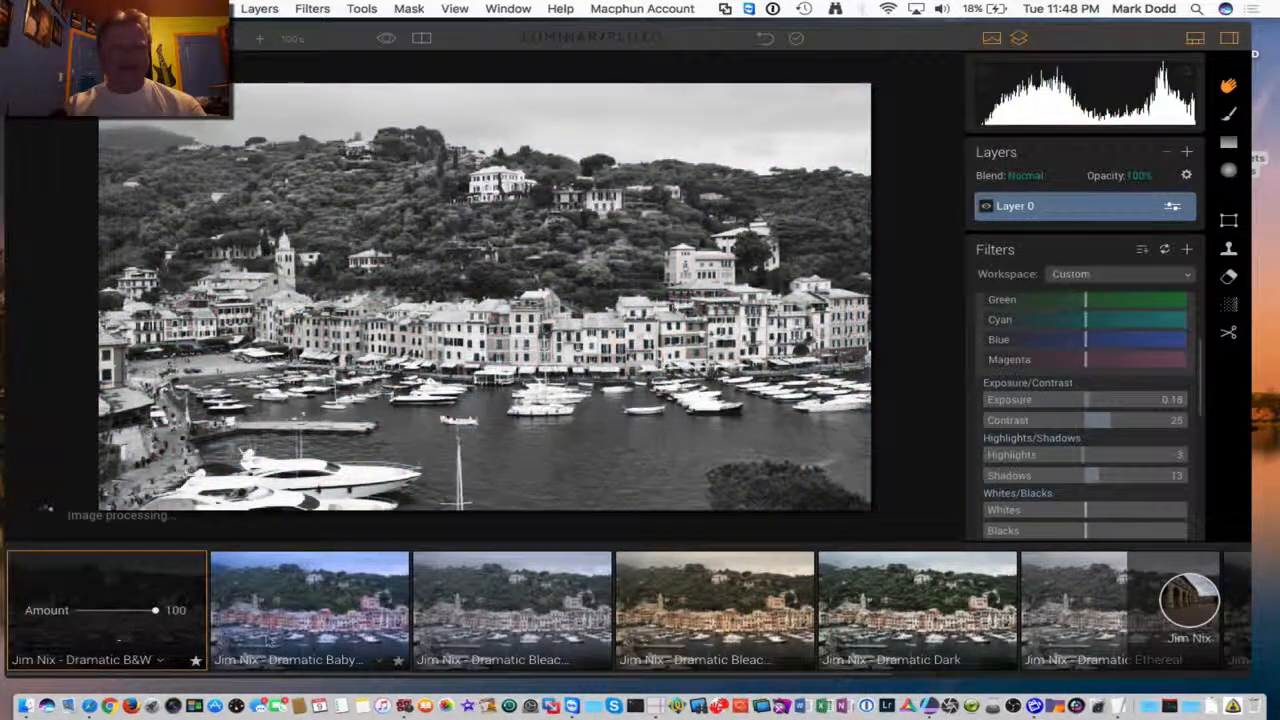
{"action": "left_click", "coordinate": [268, 642]}
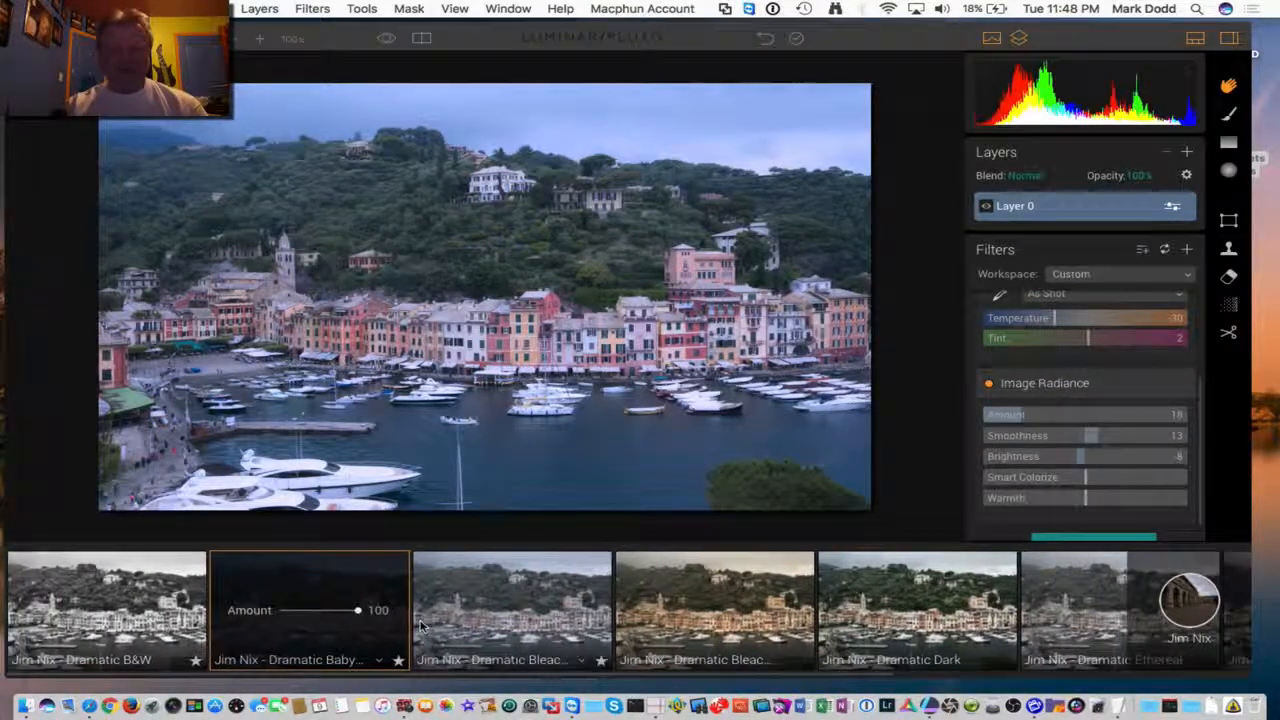
Browse further through the Jim Nix presets and apply the Dramatic Film preset to the photo.
{"action": "scroll", "coordinate": [390, 615], "scroll_direction": "right", "scroll_amount": 5}
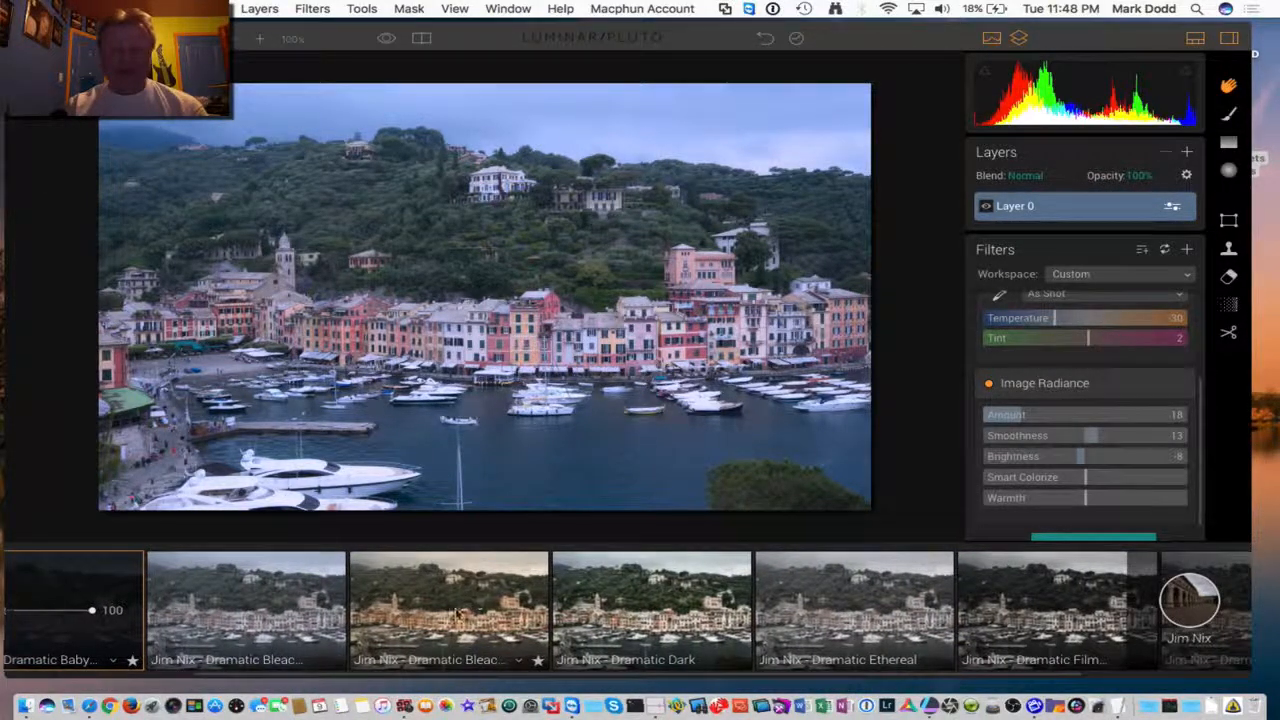
{"action": "scroll", "coordinate": [456, 613], "scroll_direction": "right", "scroll_amount": 5}
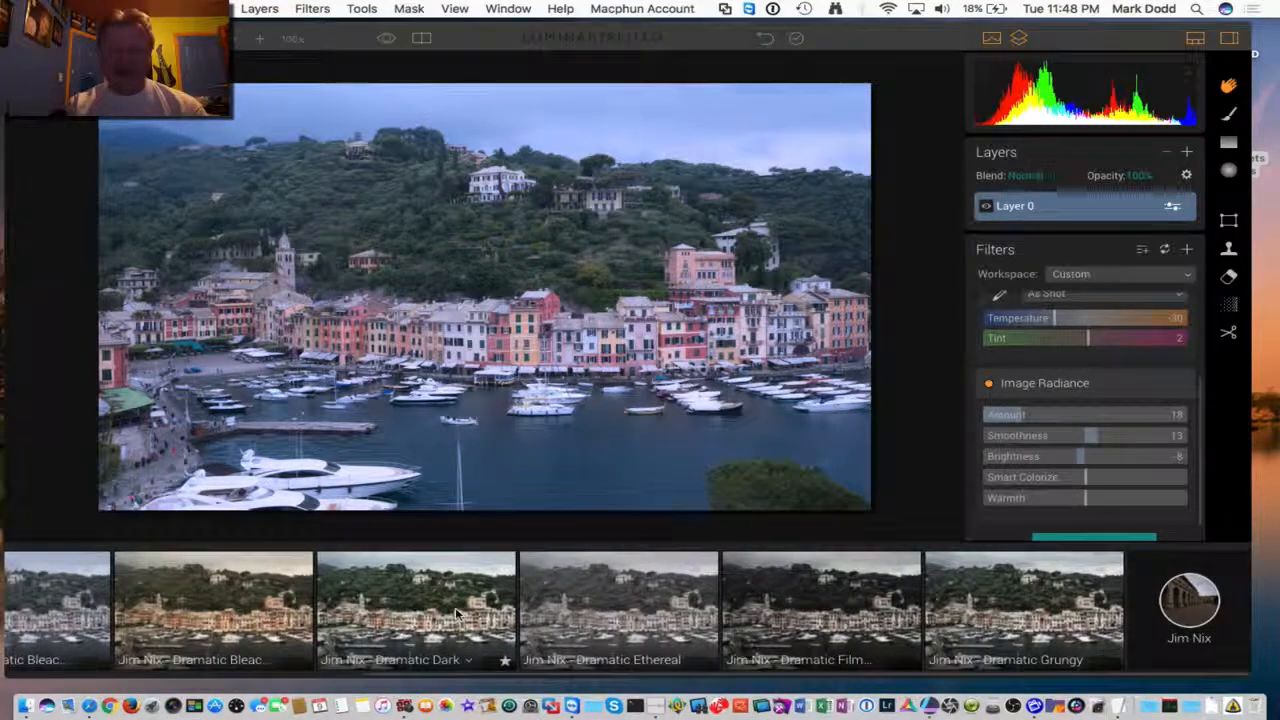
{"action": "left_click", "coordinate": [827, 612]}
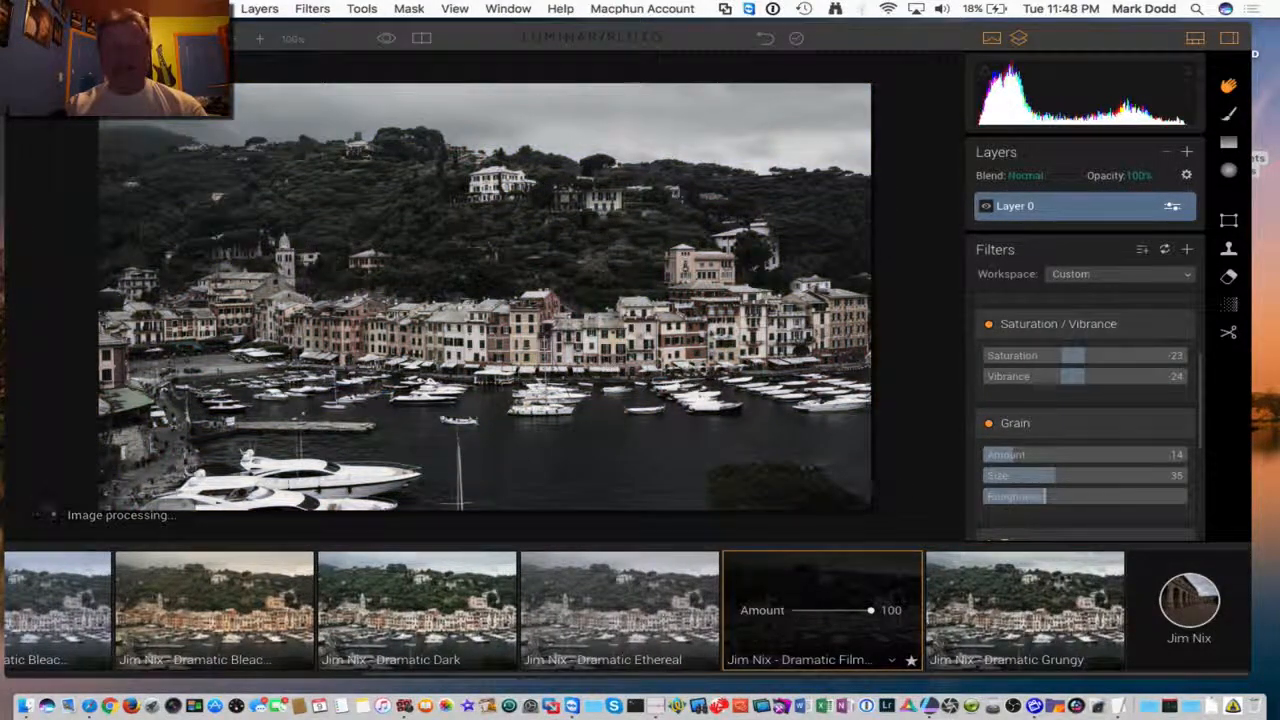
Switch the preset collection to Scott Wyden Kyvowitz and apply the Fall's Fallen preset.
{"action": "left_click", "coordinate": [1181, 607]}
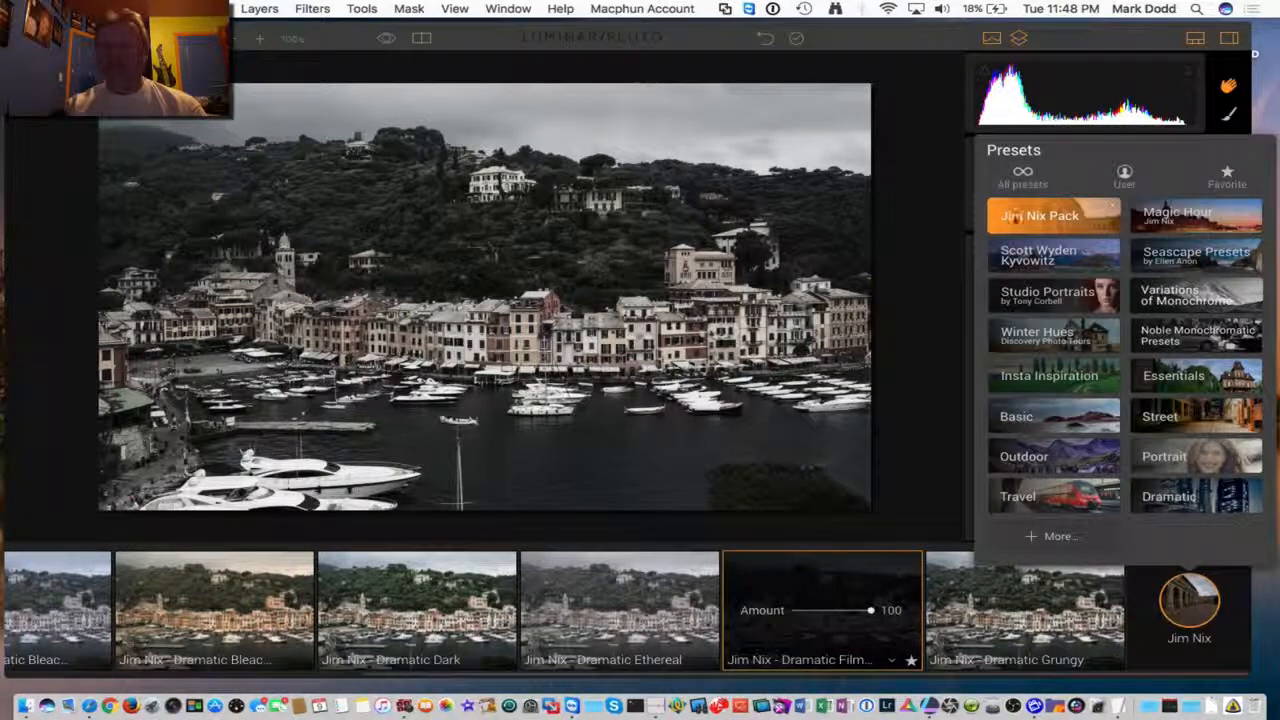
{"action": "left_click", "coordinate": [1030, 258]}
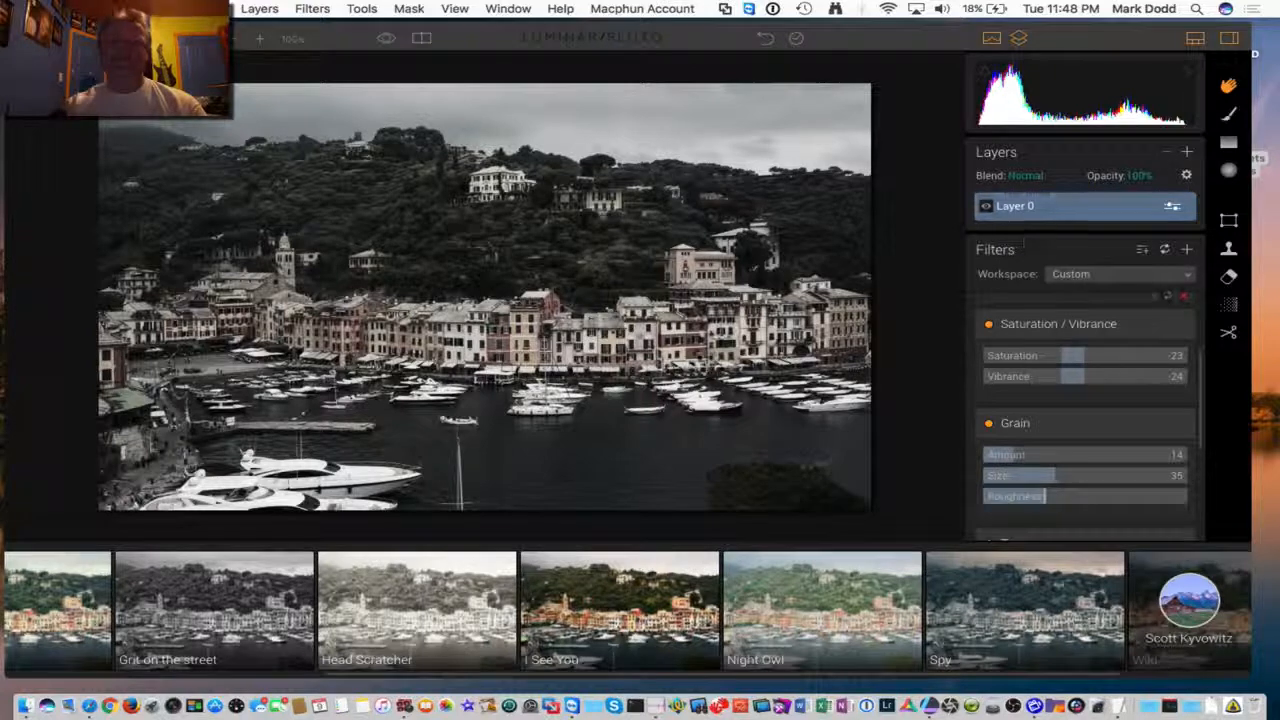
{"action": "scroll", "coordinate": [283, 665], "scroll_direction": "left", "scroll_amount": 10}
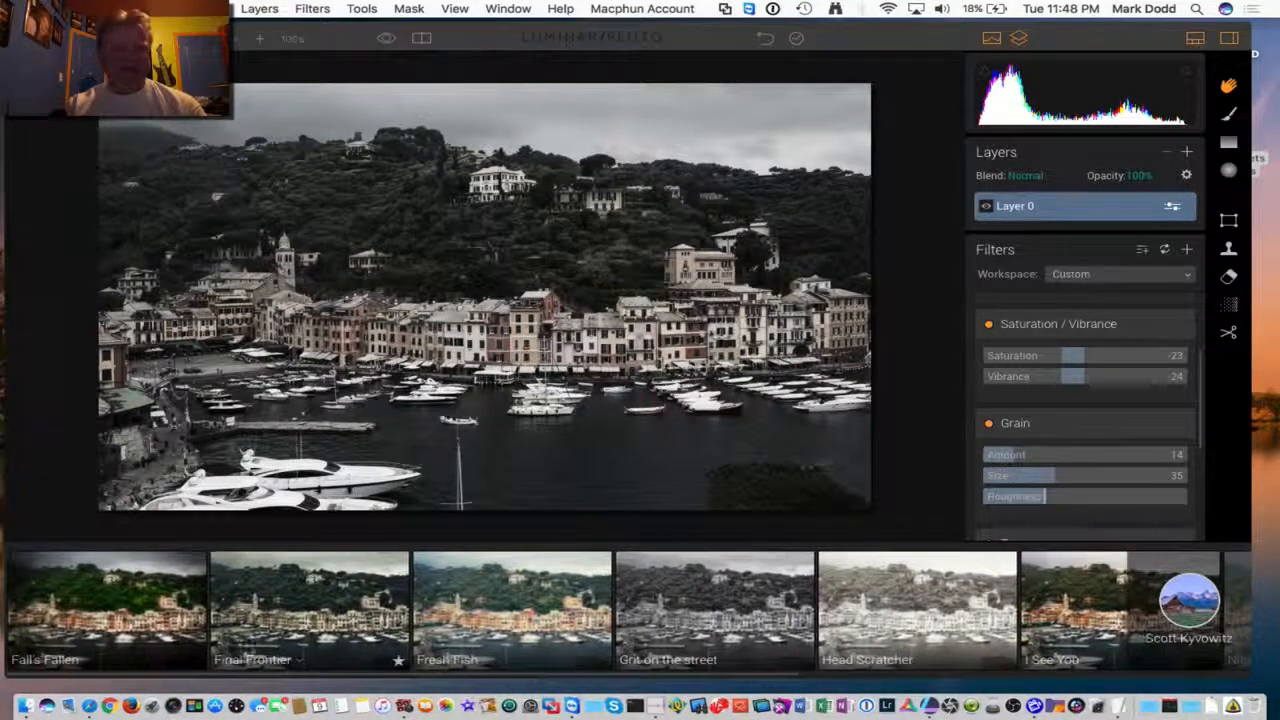
{"action": "left_click", "coordinate": [55, 615]}
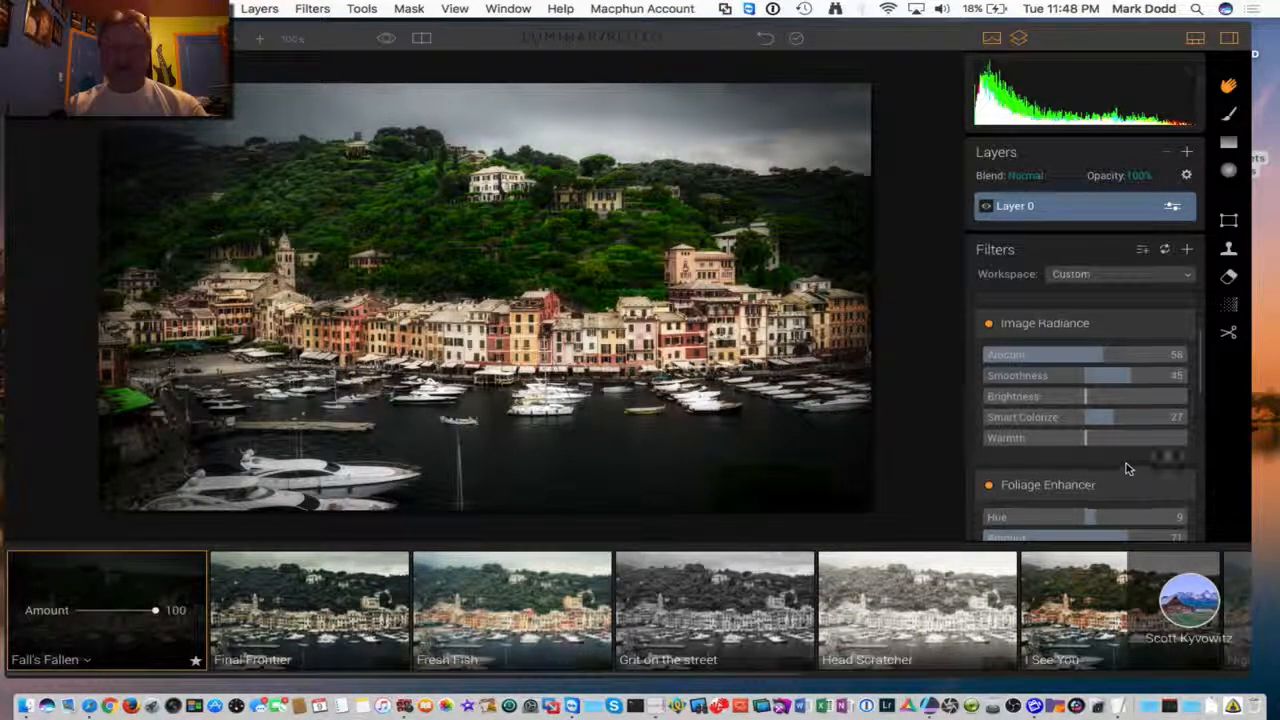
Lower the Fall's Fallen preset amount to 98, set the Vignette Amount to -1, and compare the photo with the Vignette filter off and on.
{"action": "scroll", "coordinate": [1128, 466], "scroll_direction": "down", "scroll_amount": 10}
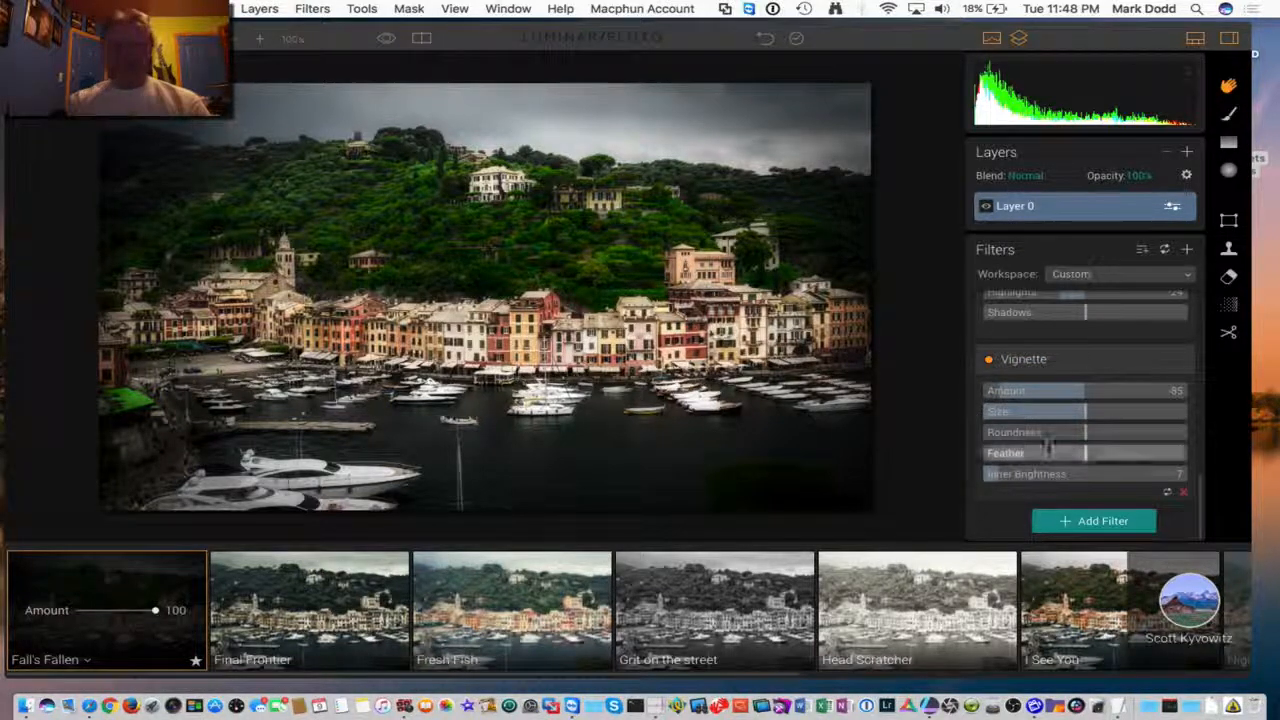
{"action": "mouse_move", "coordinate": [155, 610]}
{"action": "left_mouse_down"}
{"action": "mouse_move", "coordinate": [115, 612]}
{"action": "mouse_move", "coordinate": [153, 617]}
{"action": "left_mouse_up"}
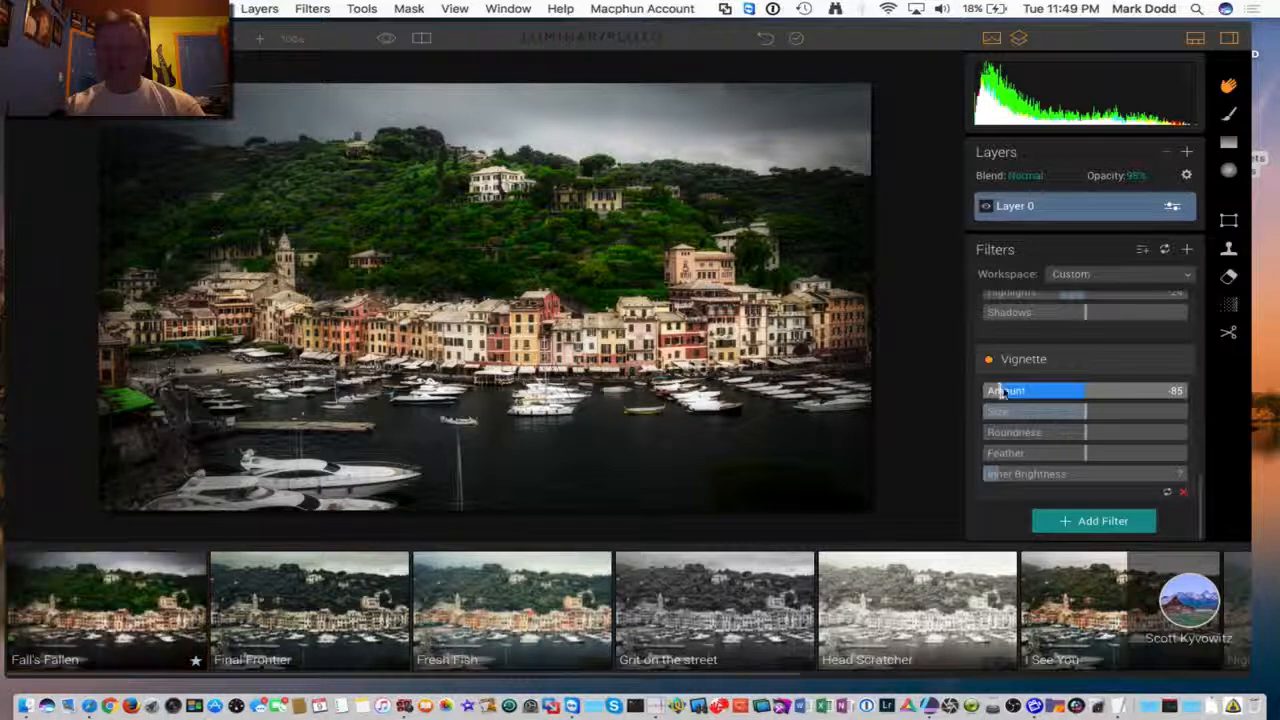
{"action": "left_click_drag", "start_coordinate": [995, 393], "coordinate": [1080, 393]}
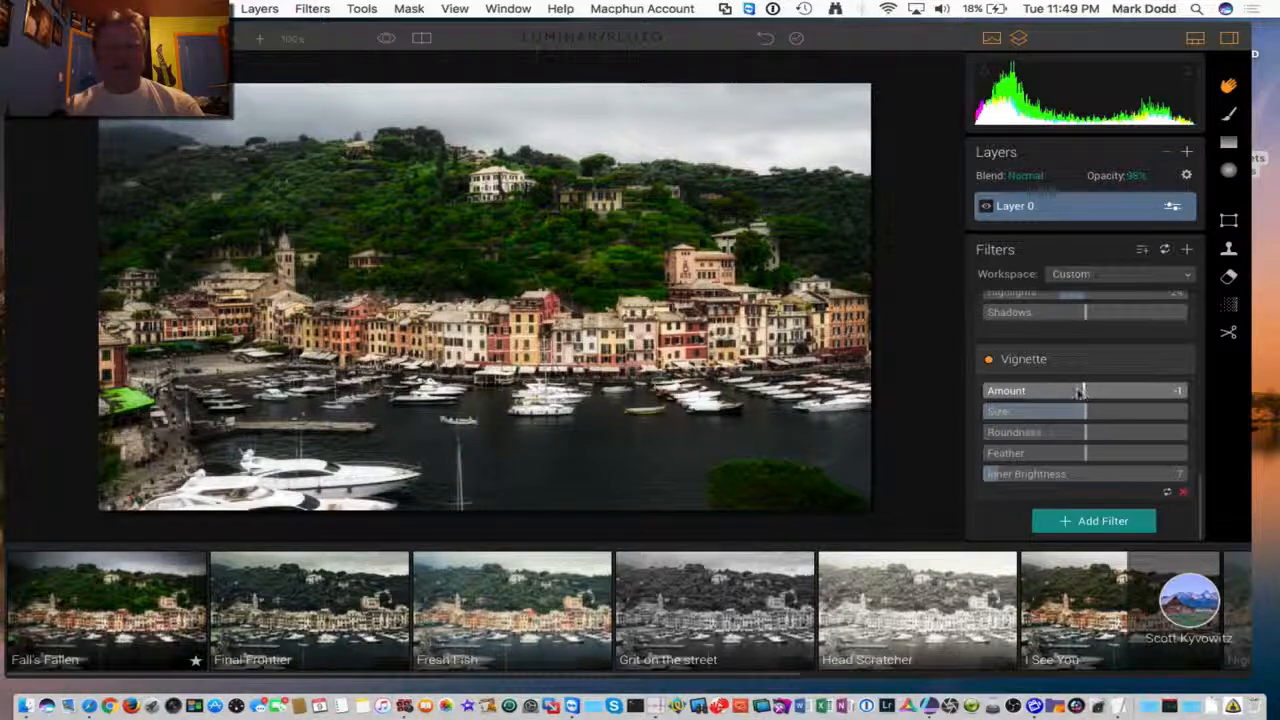
{"action": "left_click", "coordinate": [988, 361]}
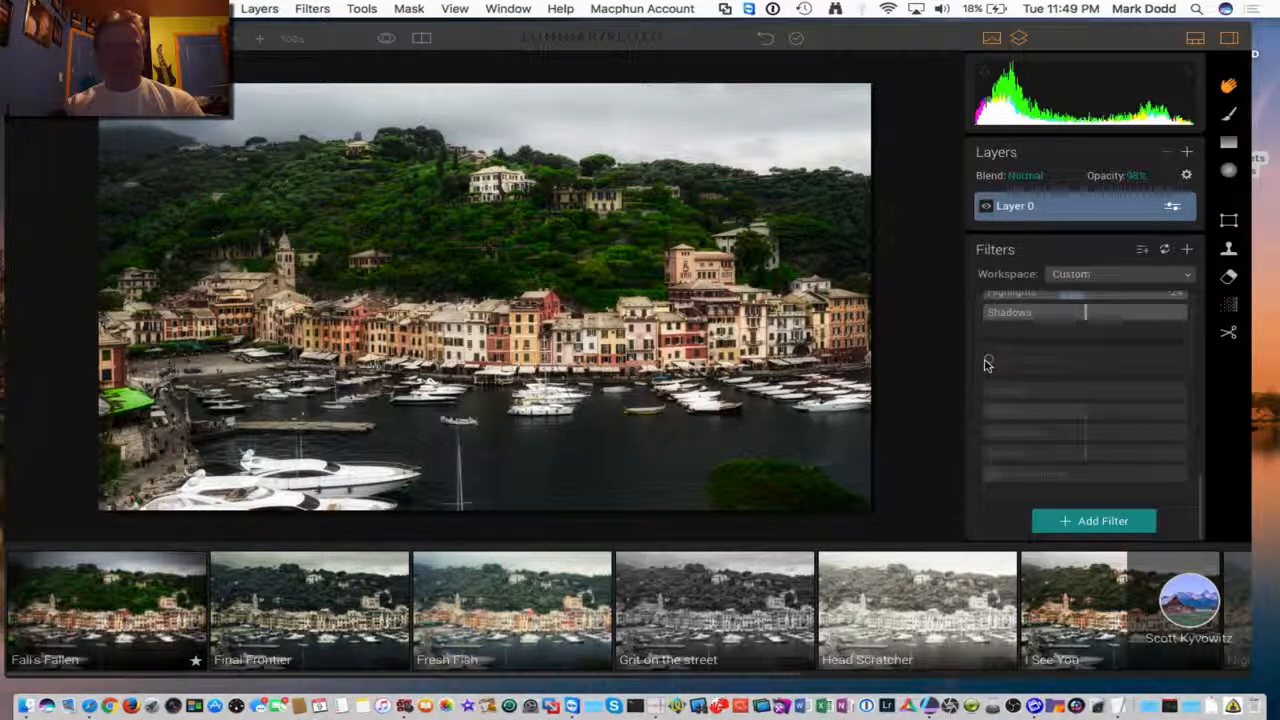
{"action": "left_click", "coordinate": [987, 363]}
{"action": "scroll", "coordinate": [1090, 340], "scroll_direction": "up", "scroll_amount": 6}
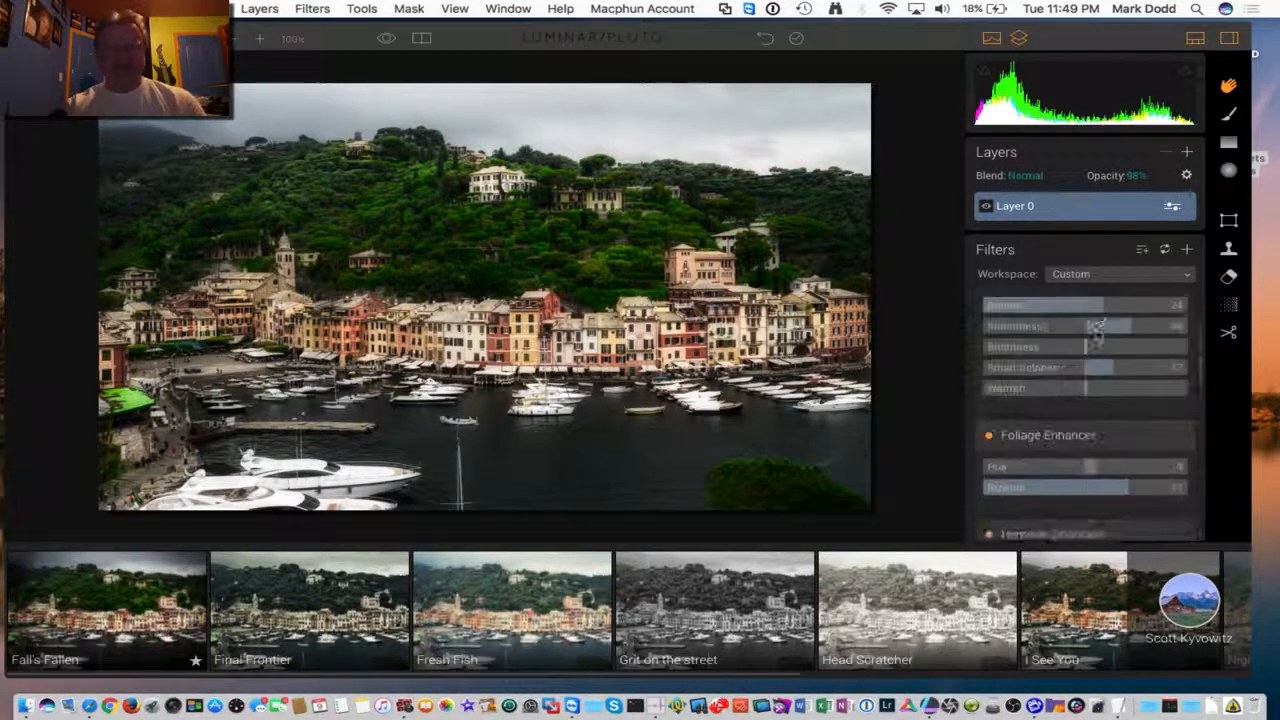
{"action": "scroll", "coordinate": [1097, 335], "scroll_direction": "down", "scroll_amount": 8}
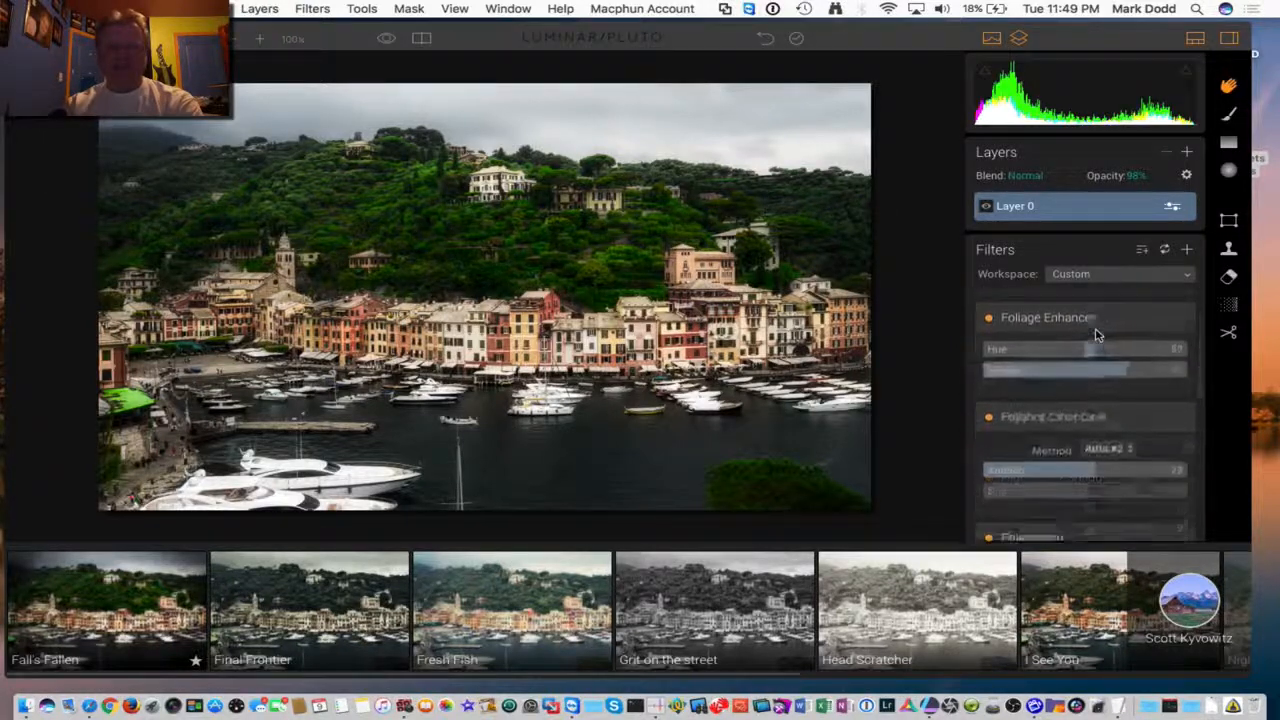
Switch the preset collection to Studio Portraits, browse its presets and apply Still of the Night Corbell.
{"action": "left_click", "coordinate": [1186, 610]}
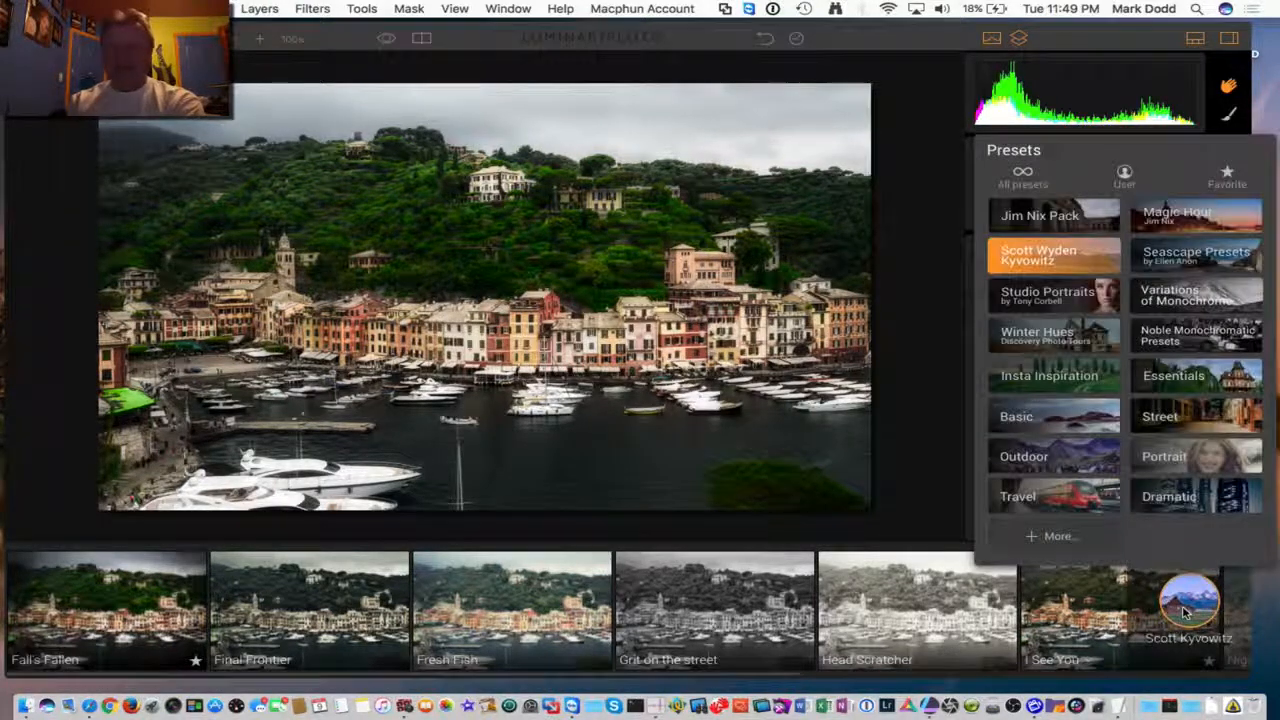
{"action": "left_click", "coordinate": [1046, 304]}
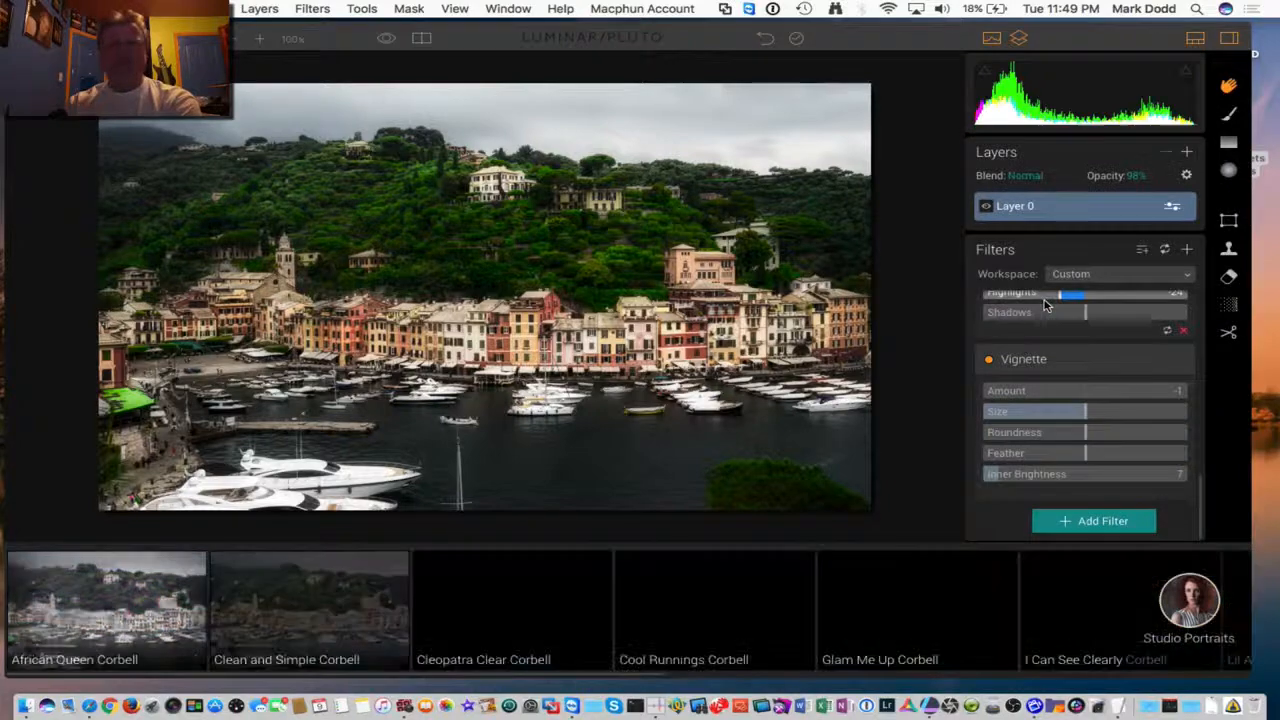
{"action": "scroll", "coordinate": [600, 648], "scroll_direction": "right", "scroll_amount": 5}
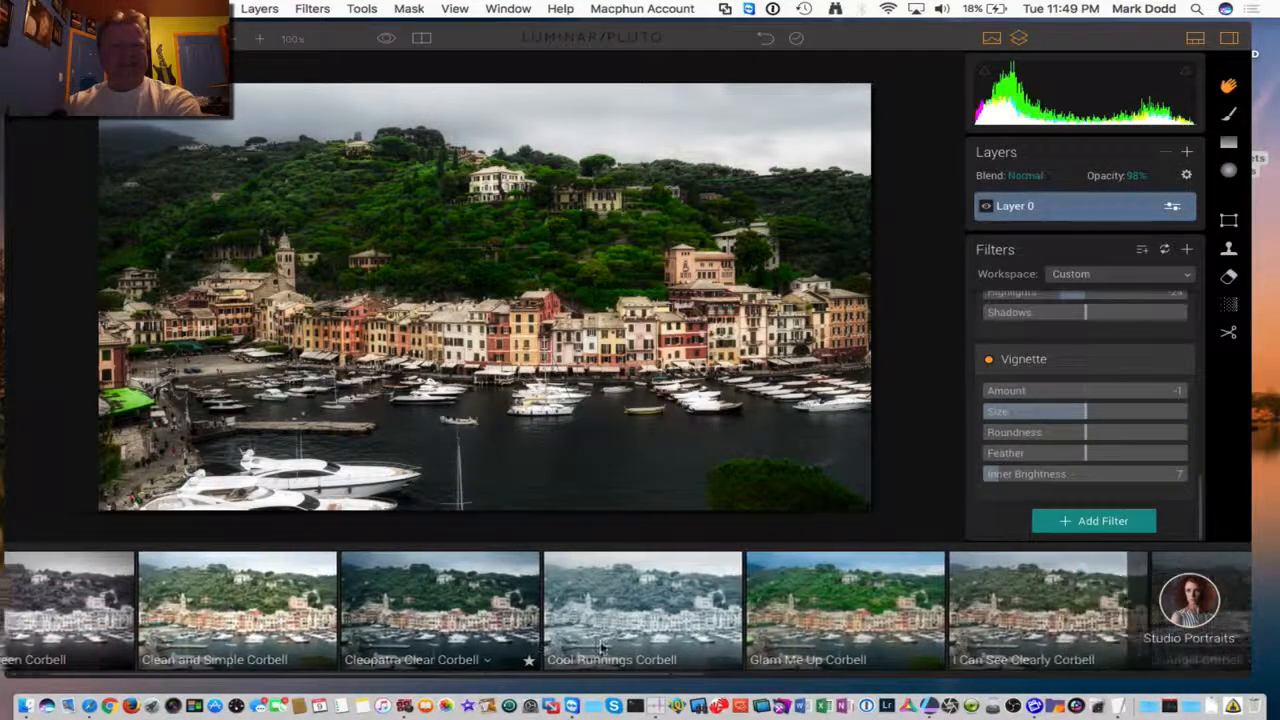
{"action": "scroll", "coordinate": [600, 648], "scroll_direction": "right", "scroll_amount": 4}
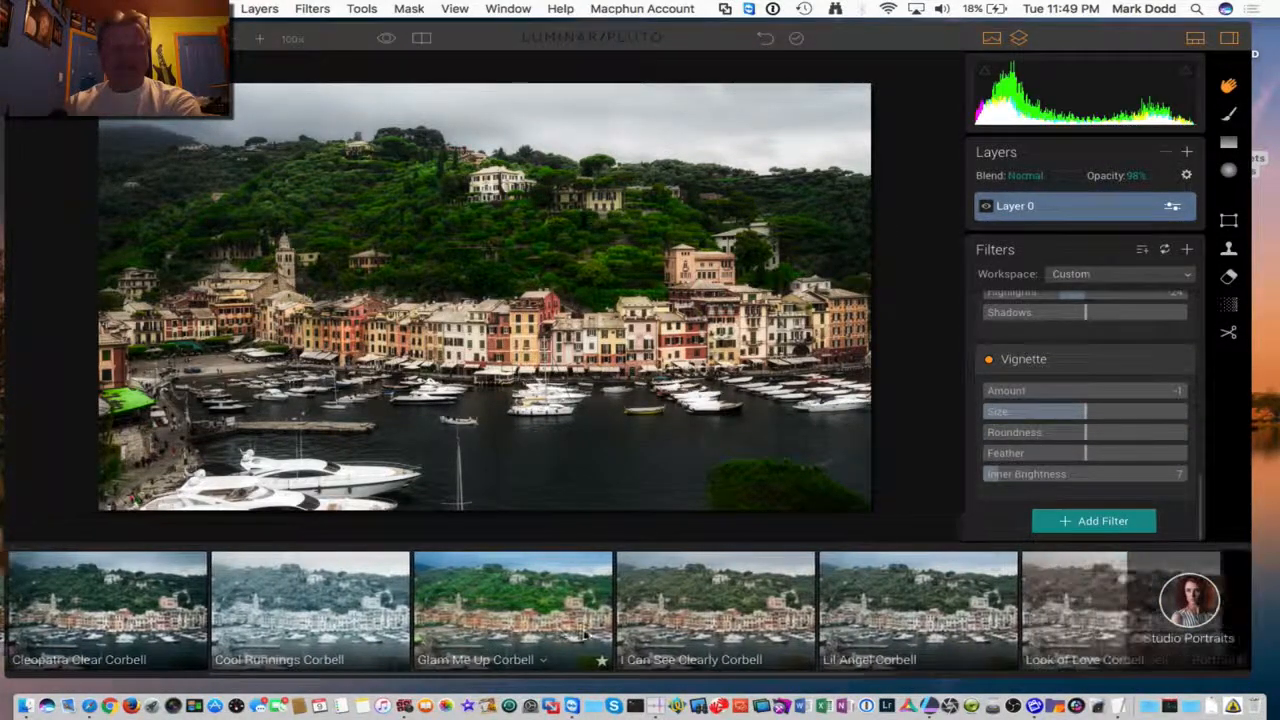
{"action": "scroll", "coordinate": [585, 635], "scroll_direction": "right", "scroll_amount": 10}
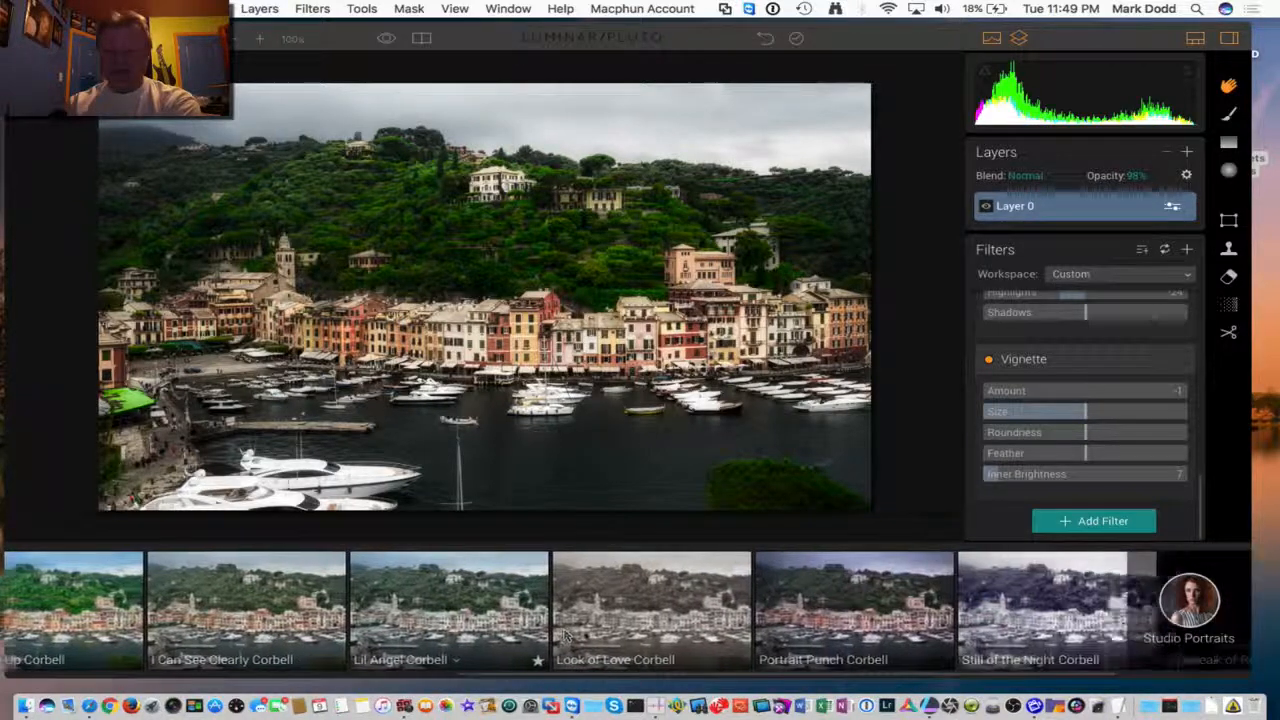
{"action": "scroll", "coordinate": [546, 636], "scroll_direction": "right", "scroll_amount": 3}
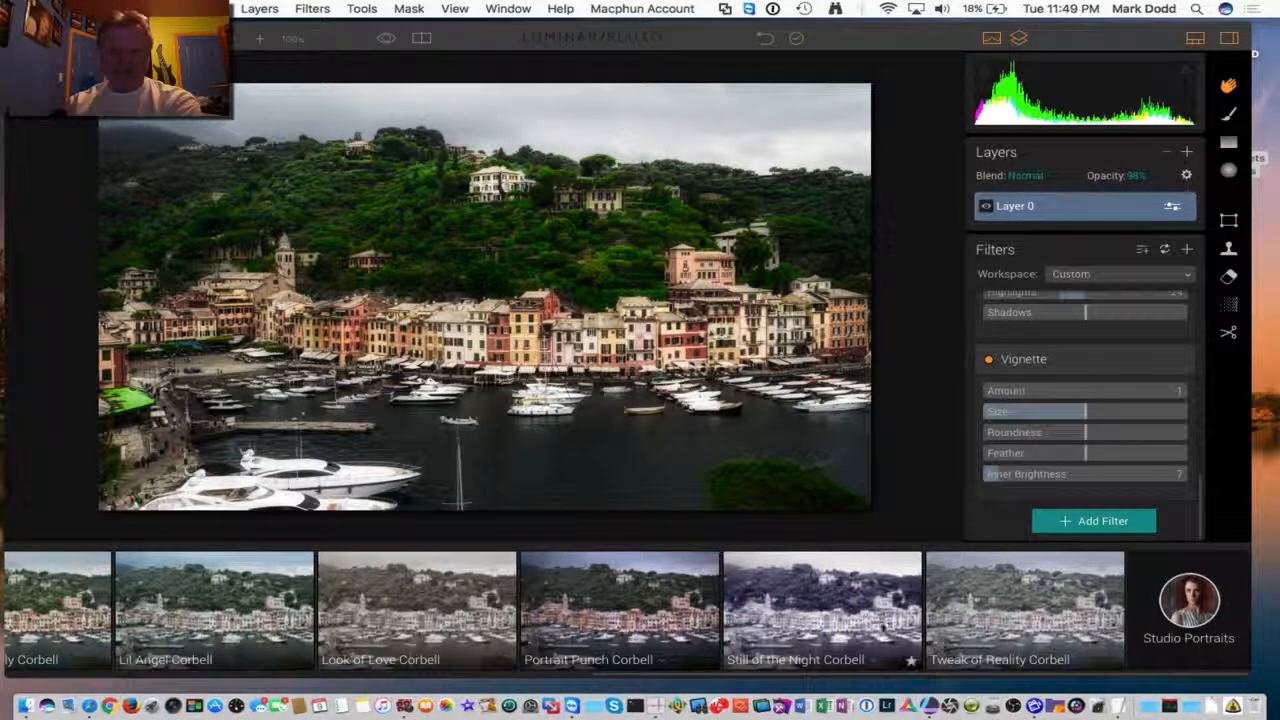
{"action": "left_click", "coordinate": [855, 648]}
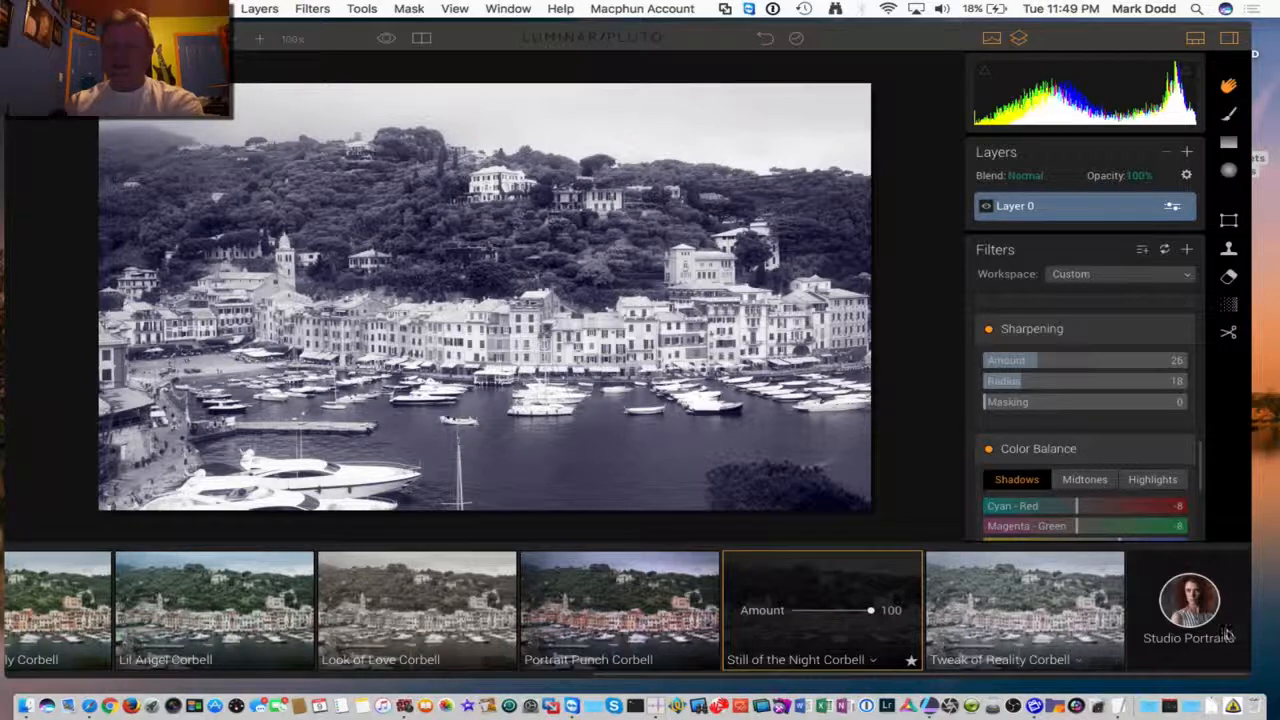
Switch the preset collection from Studio Portraits to Insta Inspiration.
{"action": "left_click", "coordinate": [1193, 612]}
{"action": "left_click", "coordinate": [1040, 333]}
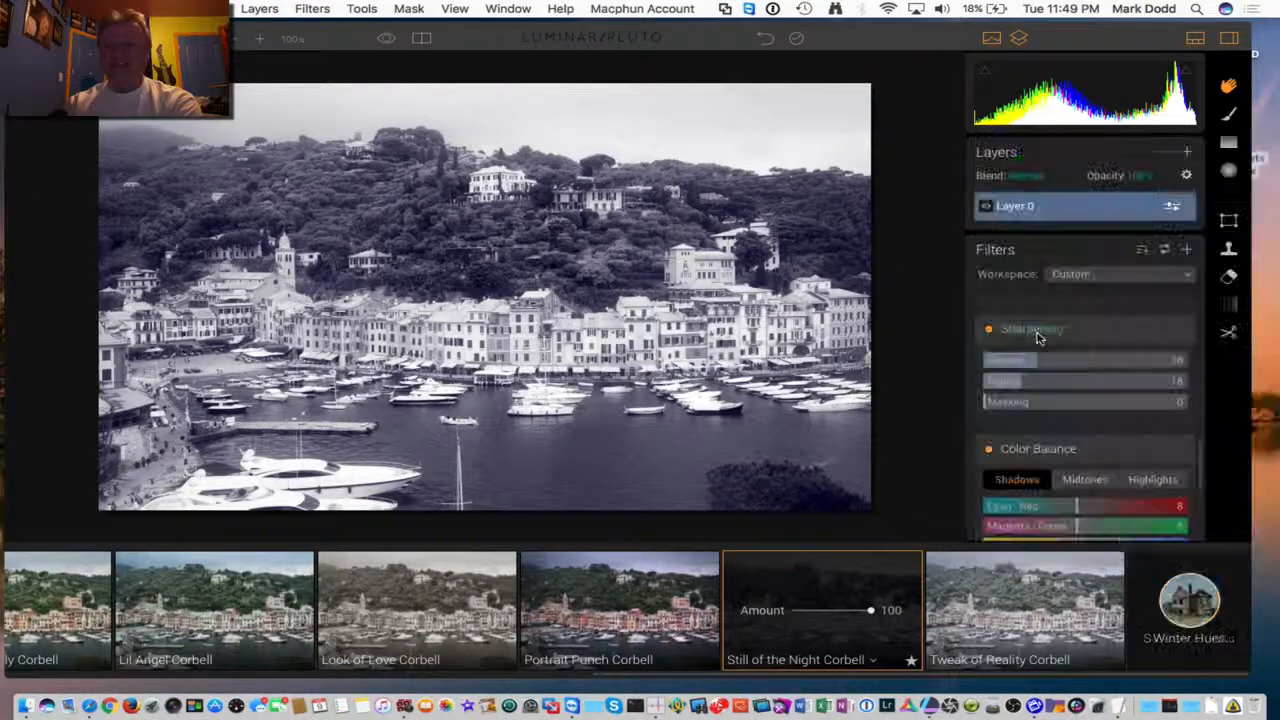
{"action": "left_click", "coordinate": [1209, 608]}
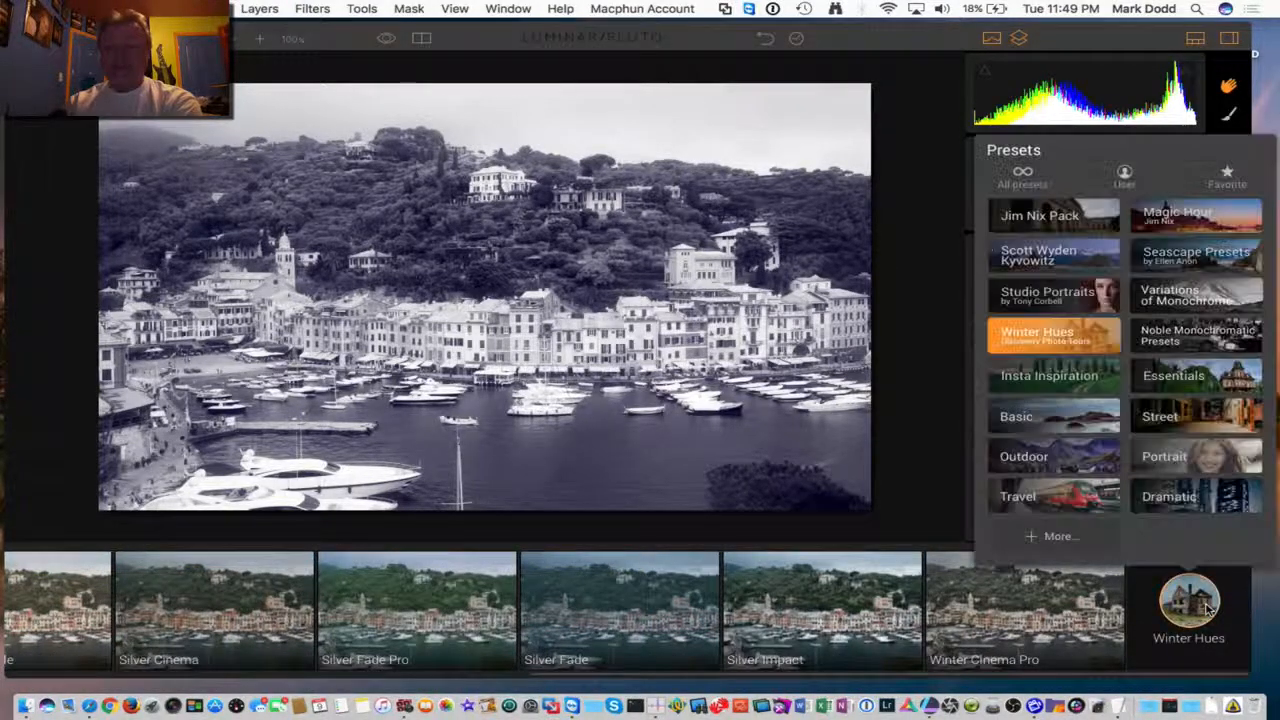
{"action": "left_click", "coordinate": [1067, 388]}
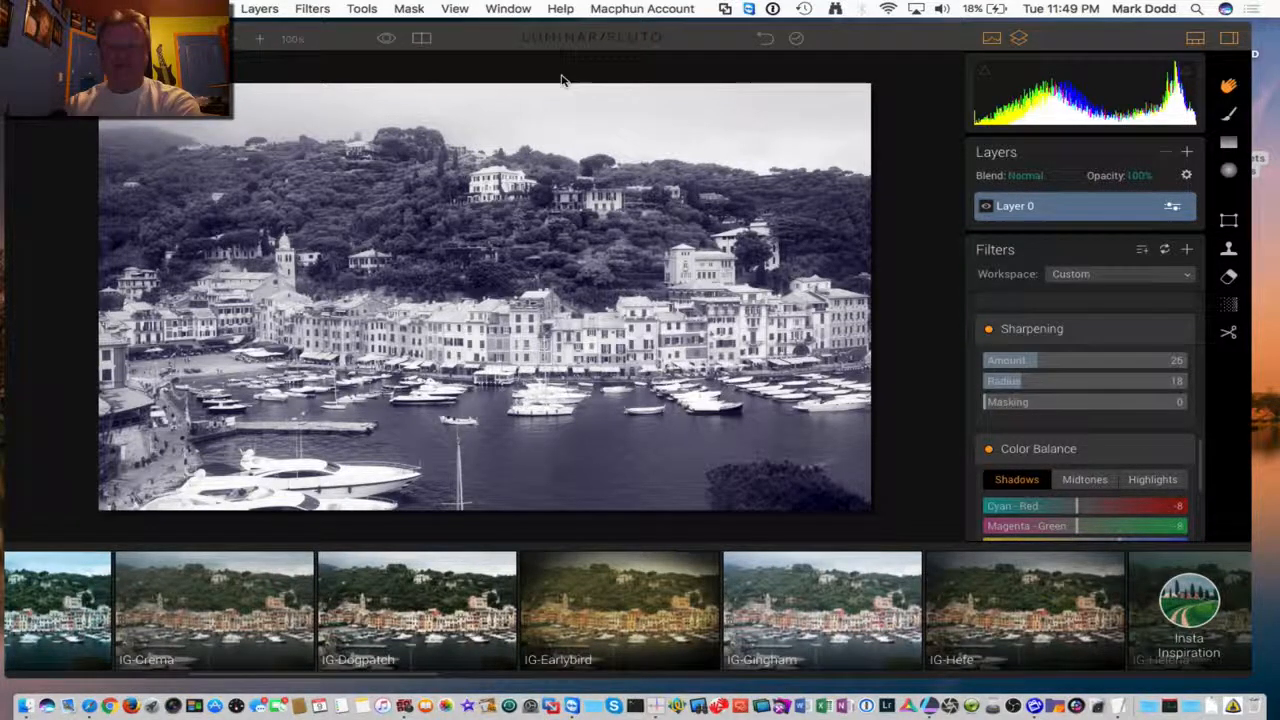
Browse the Insta Inspiration presets from IG-1977 through IG-X-Pro II and compare their previews on the harbour photo.
{"action": "scroll", "coordinate": [357, 625], "scroll_direction": "left", "scroll_amount": 5}
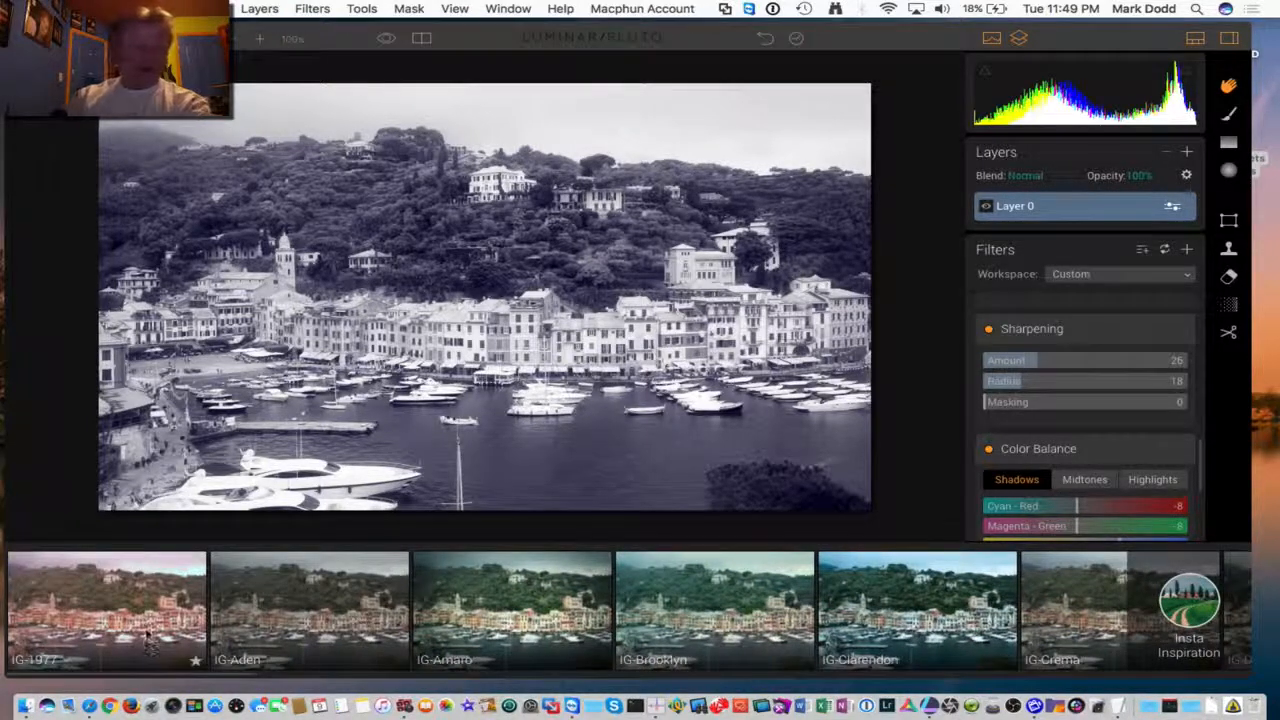
{"action": "scroll", "coordinate": [145, 633], "scroll_direction": "right", "scroll_amount": 2}
{"action": "scroll", "coordinate": [145, 633], "scroll_direction": "right", "scroll_amount": 3}
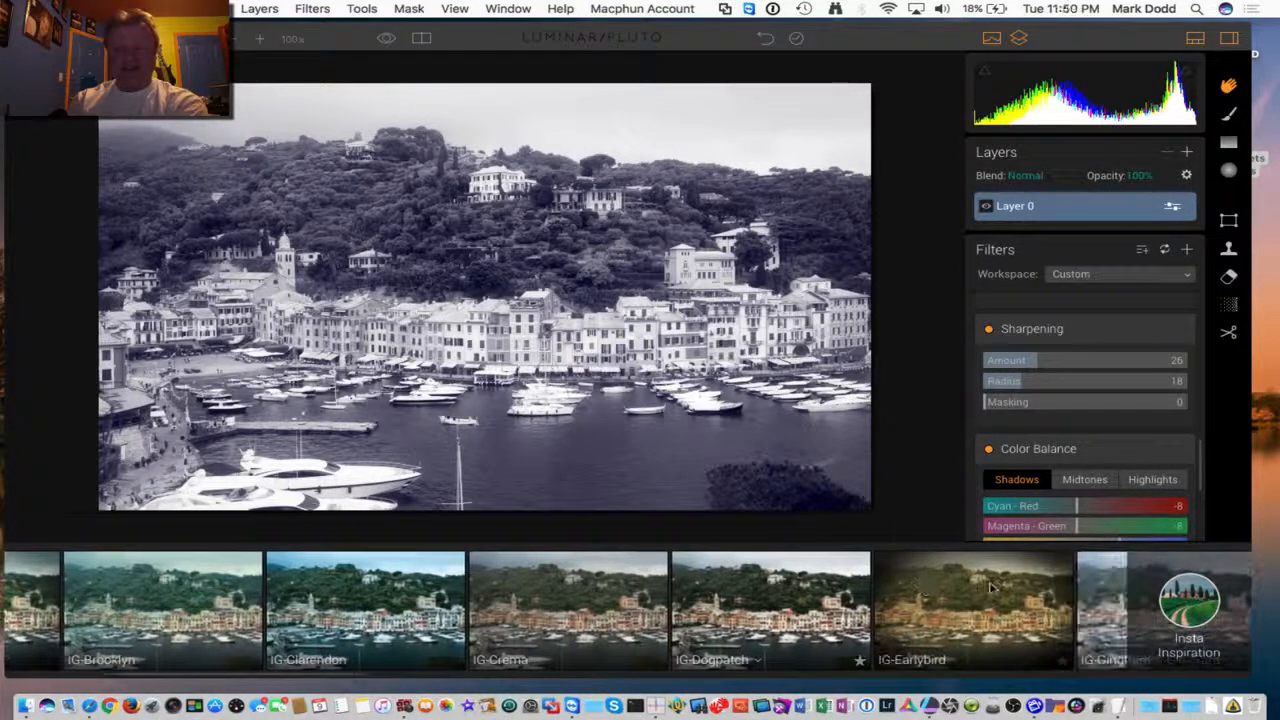
{"action": "scroll", "coordinate": [988, 590], "scroll_direction": "right", "scroll_amount": 1}
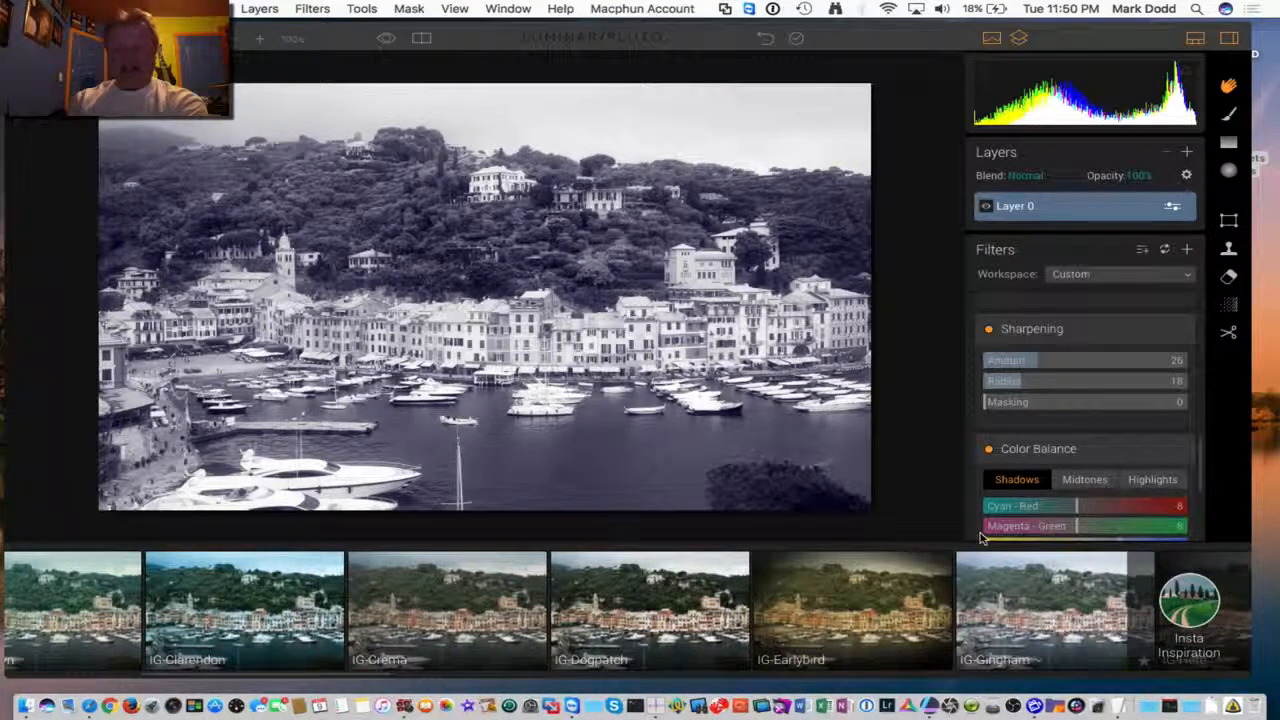
{"action": "scroll", "coordinate": [1045, 592], "scroll_direction": "right", "scroll_amount": 5}
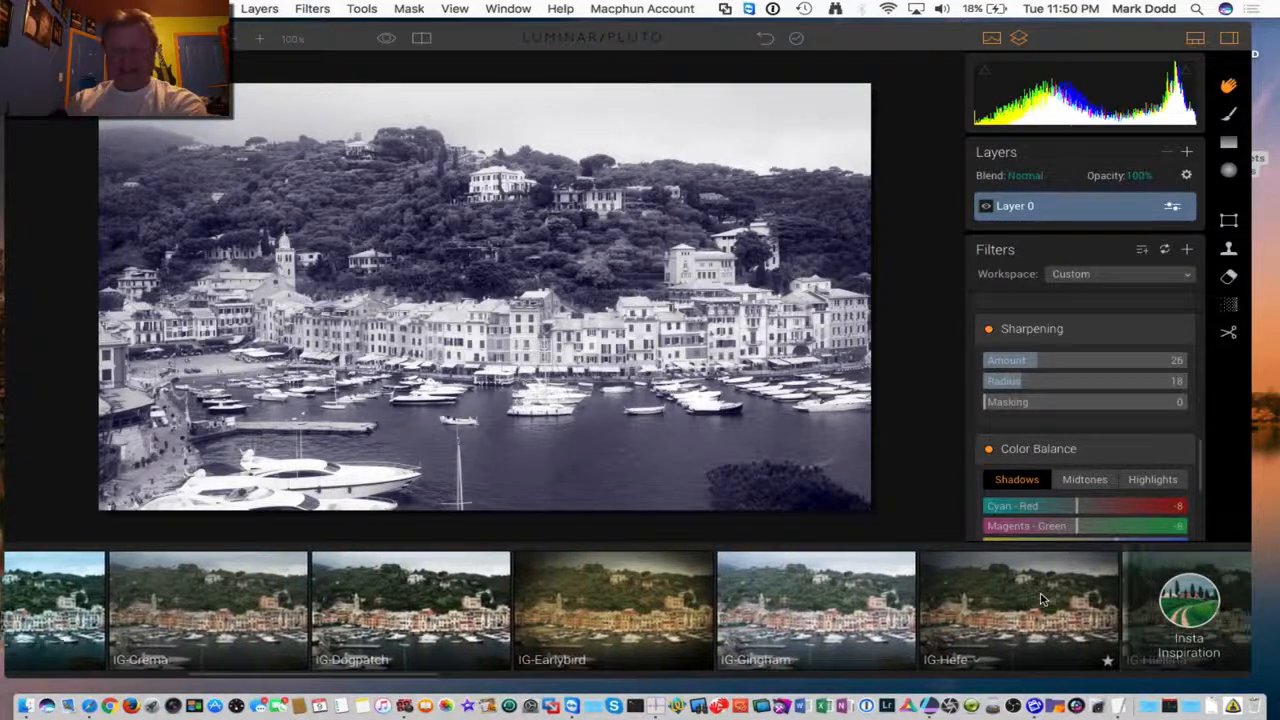
{"action": "scroll", "coordinate": [1040, 598], "scroll_direction": "right", "scroll_amount": 5}
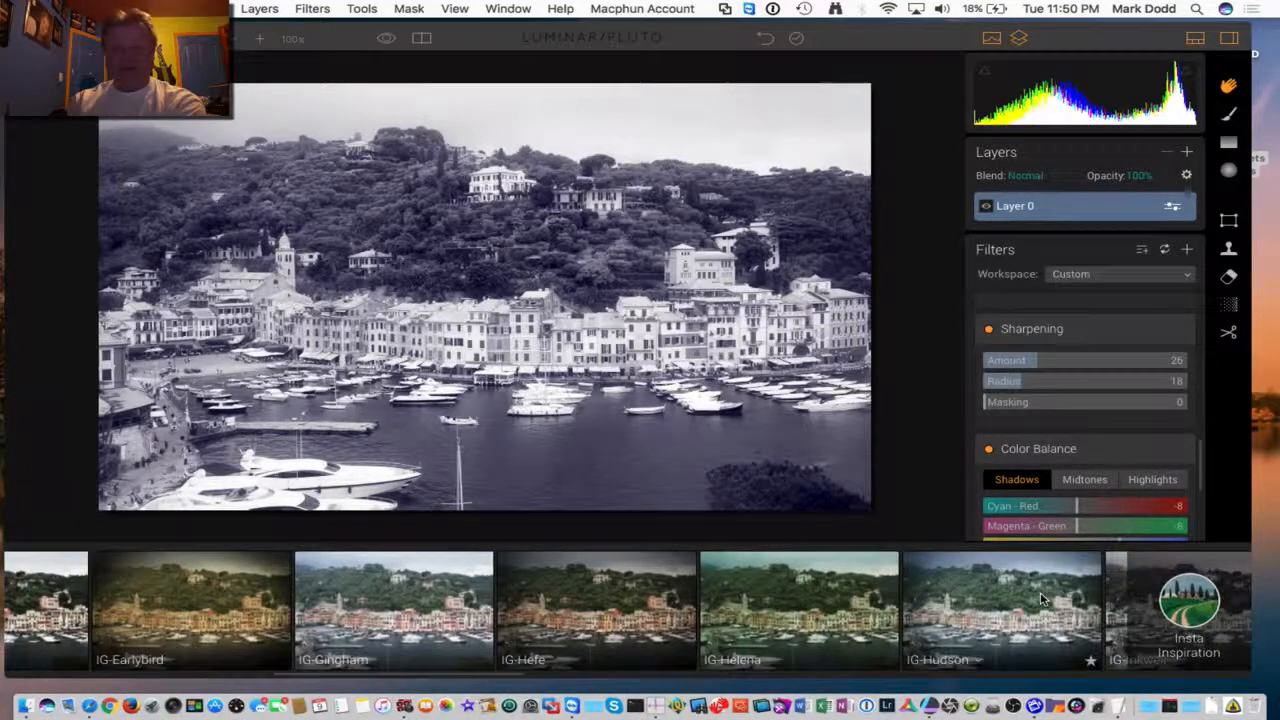
{"action": "scroll", "coordinate": [1040, 598], "scroll_direction": "right", "scroll_amount": 5}
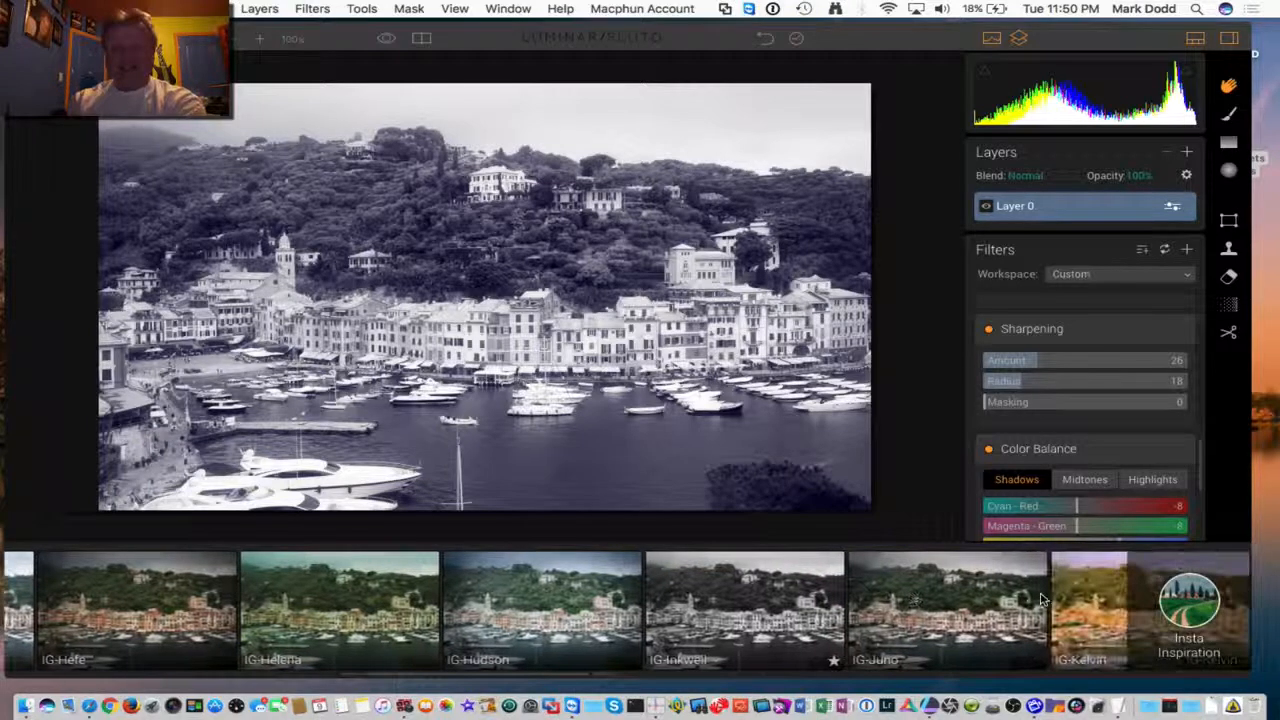
{"action": "scroll", "coordinate": [1040, 598], "scroll_direction": "right", "scroll_amount": 5}
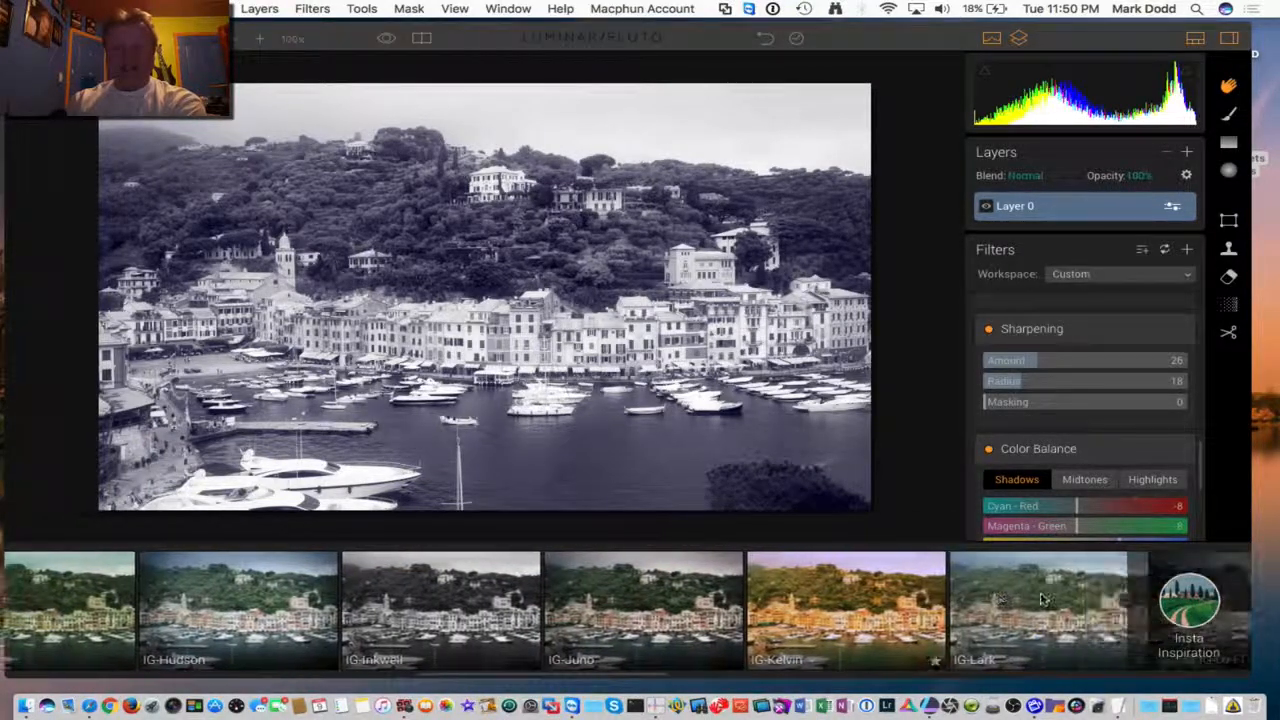
{"action": "scroll", "coordinate": [1040, 598], "scroll_direction": "right", "scroll_amount": 6}
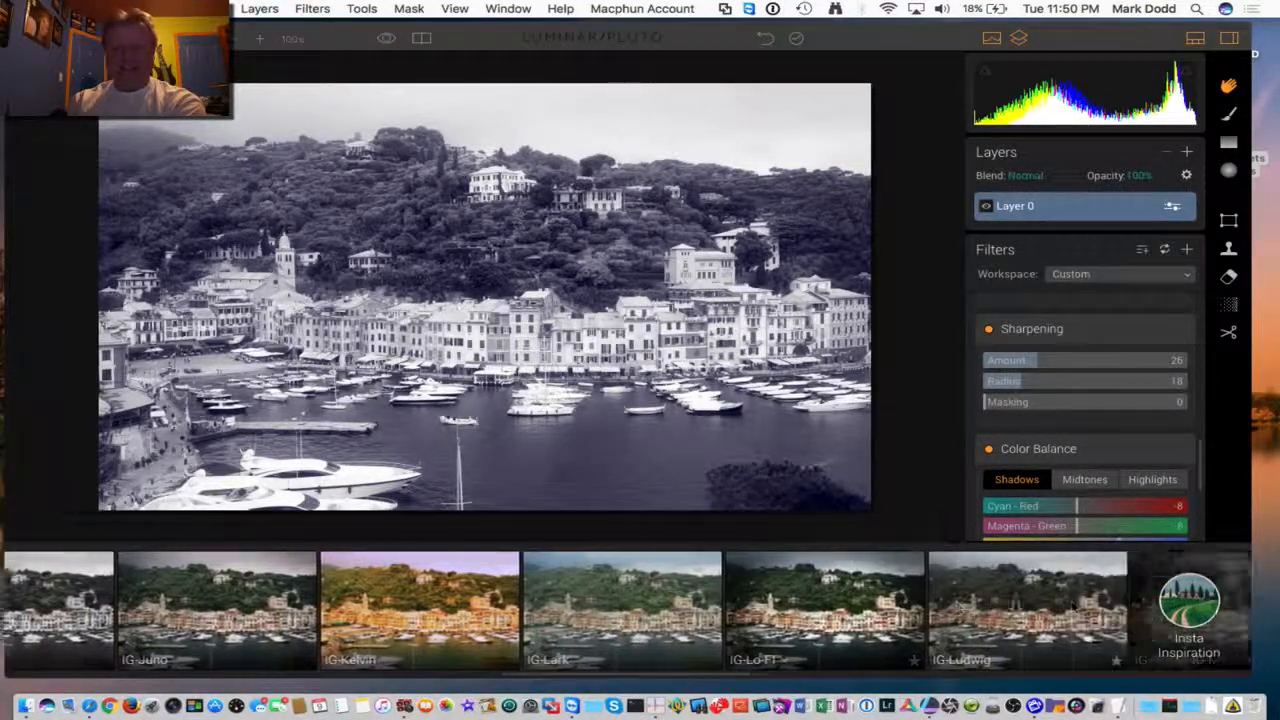
{"action": "scroll", "coordinate": [1012, 606], "scroll_direction": "right", "scroll_amount": 5}
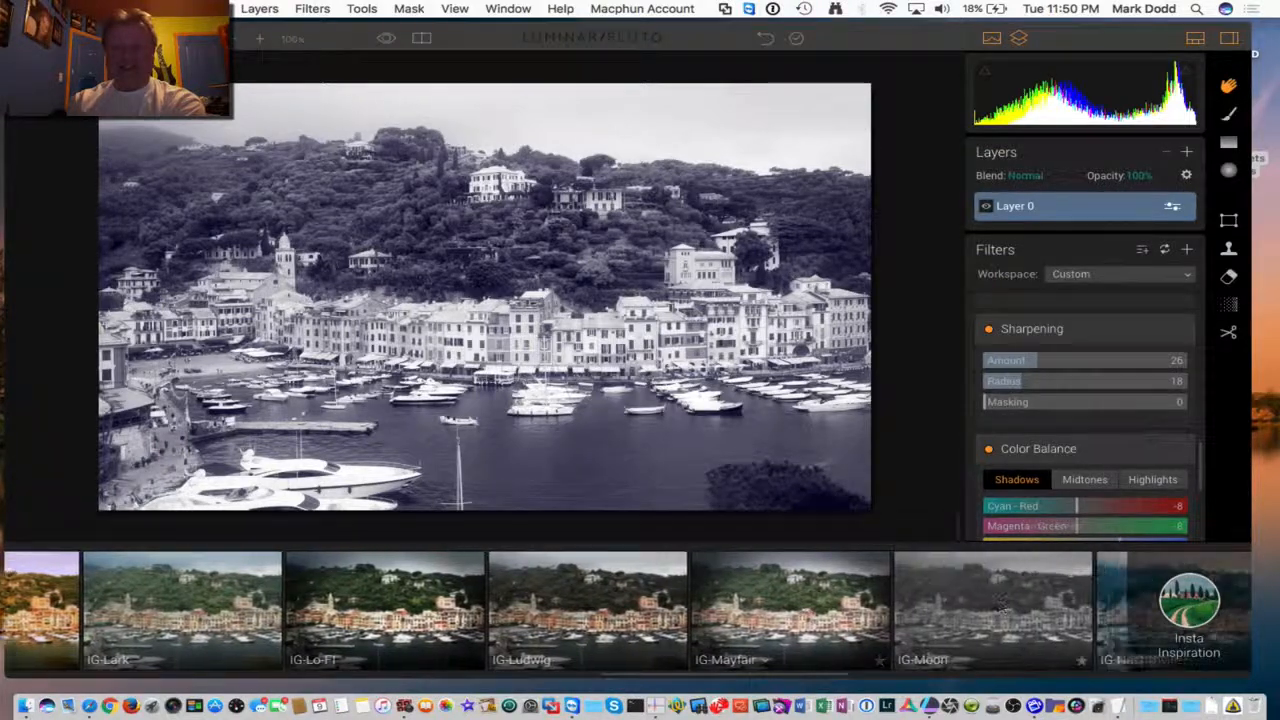
{"action": "scroll", "coordinate": [1012, 606], "scroll_direction": "right", "scroll_amount": 4}
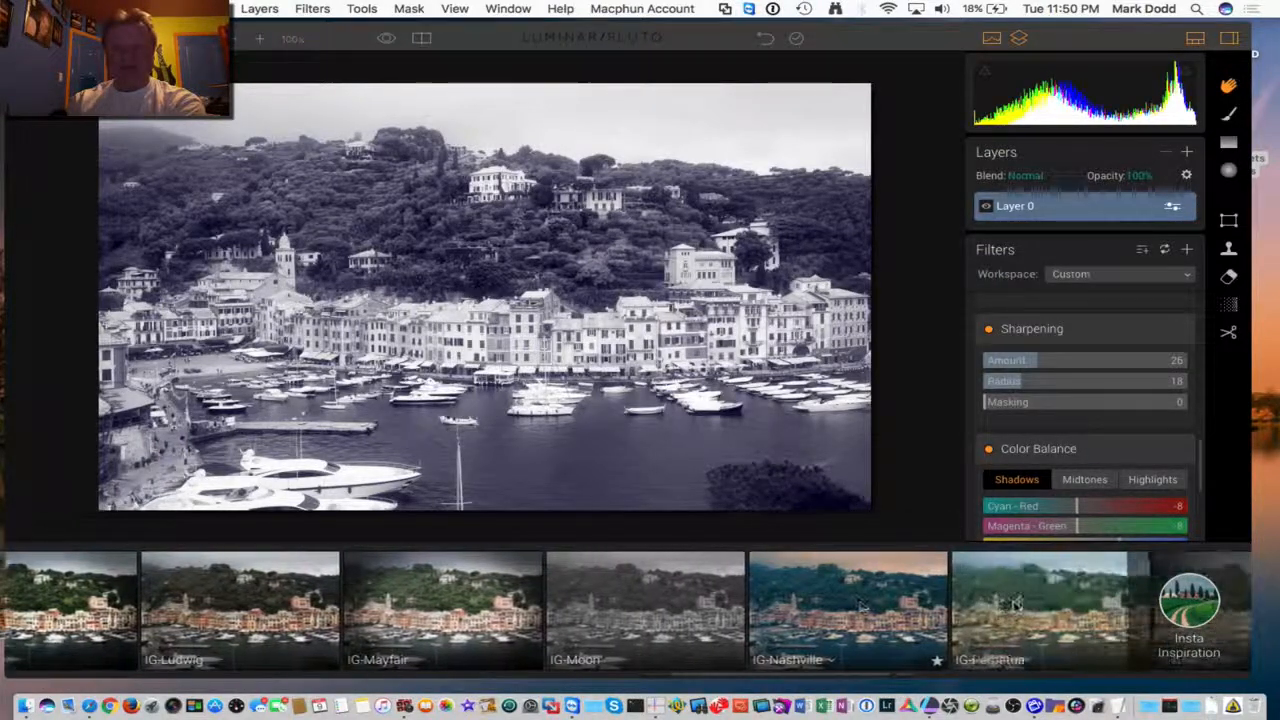
{"action": "scroll", "coordinate": [1010, 605], "scroll_direction": "right", "scroll_amount": 5}
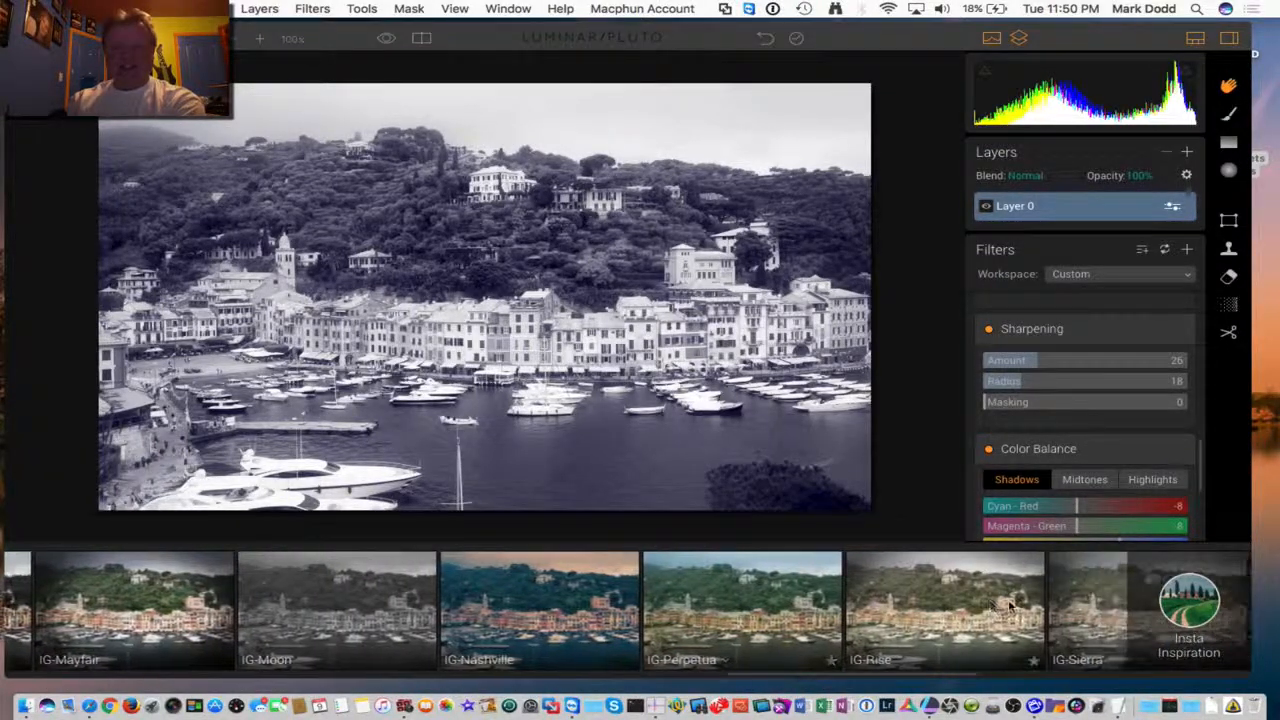
{"action": "scroll", "coordinate": [1008, 599], "scroll_direction": "right", "scroll_amount": 4}
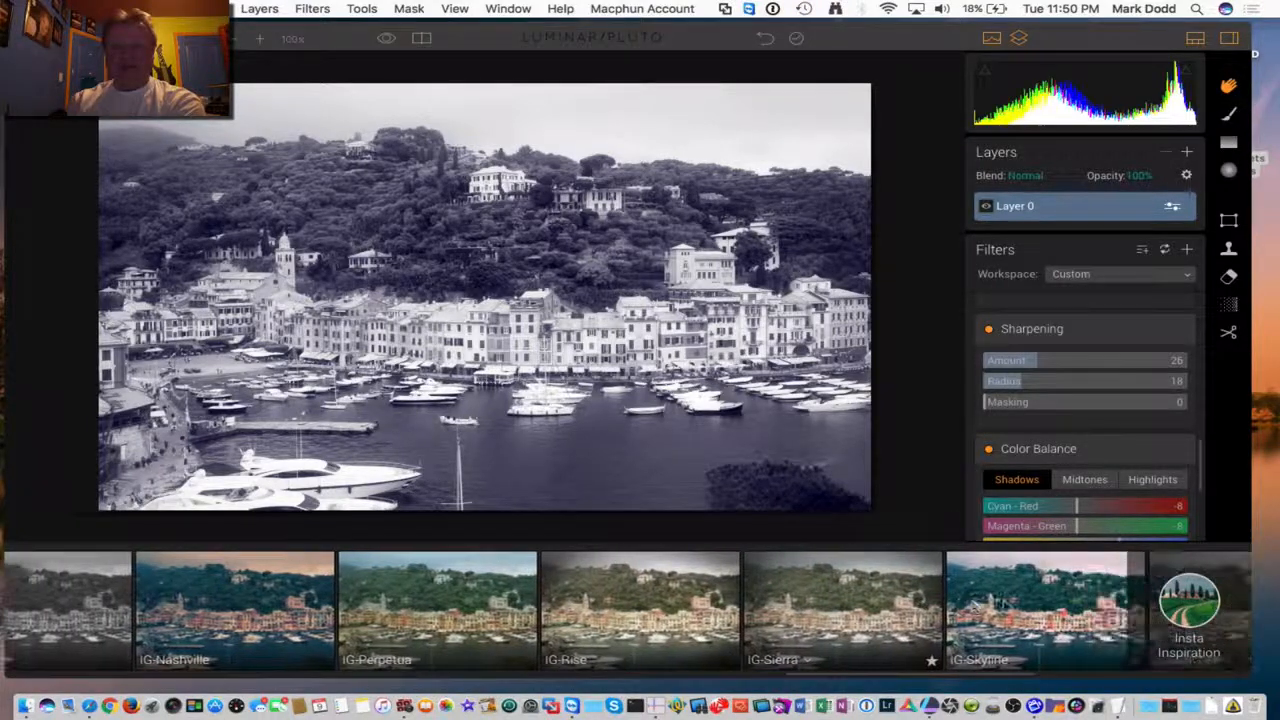
{"action": "scroll", "coordinate": [1003, 605], "scroll_direction": "right", "scroll_amount": 7}
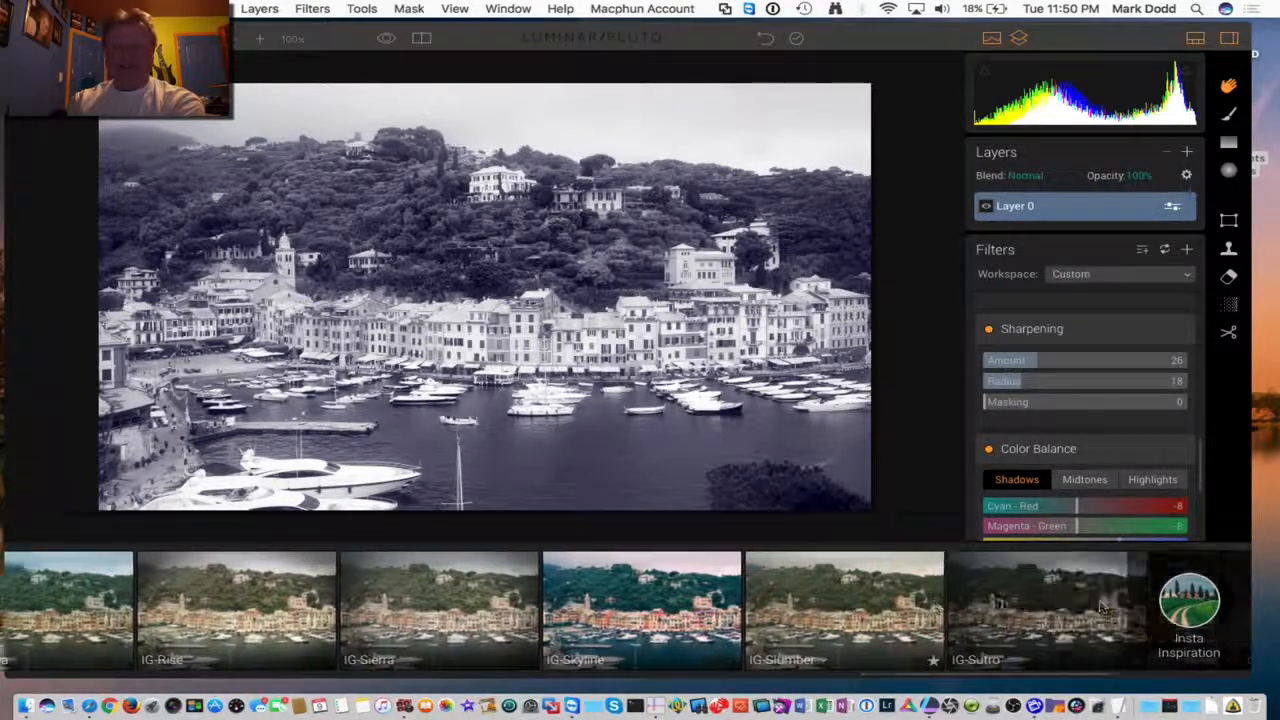
{"action": "scroll", "coordinate": [1002, 599], "scroll_direction": "right", "scroll_amount": 3}
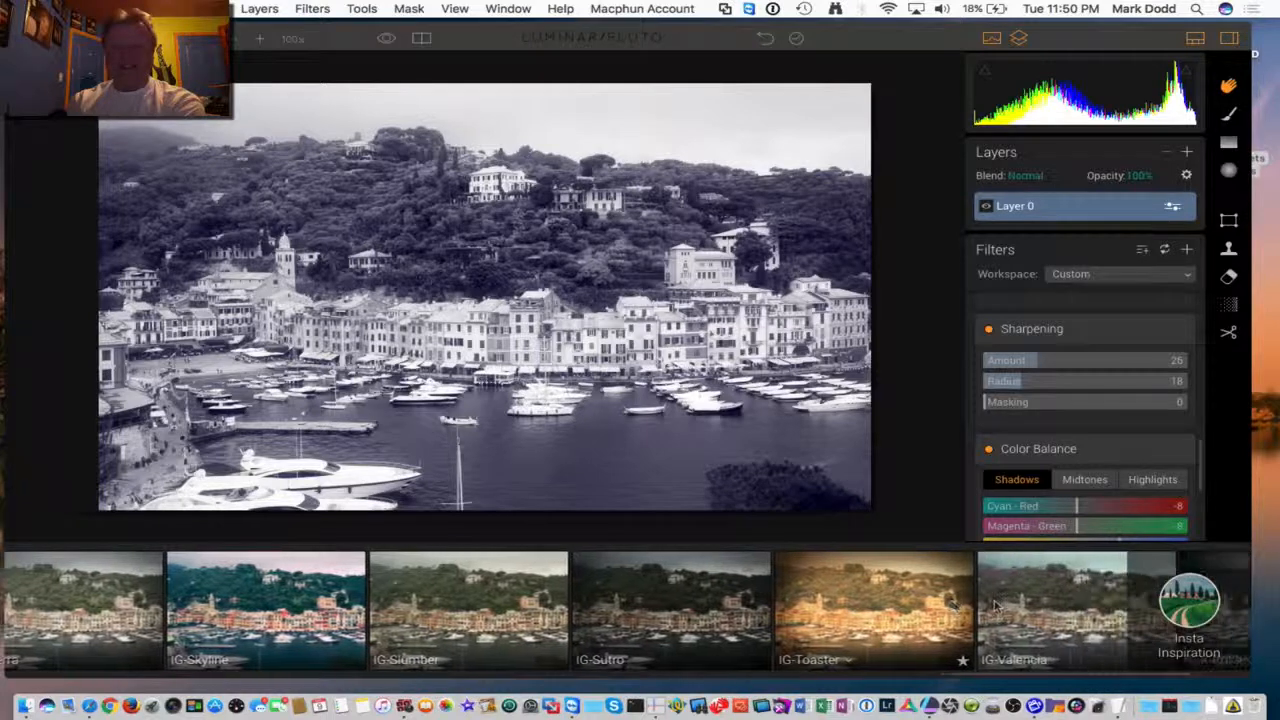
{"action": "scroll", "coordinate": [995, 605], "scroll_direction": "right", "scroll_amount": 3}
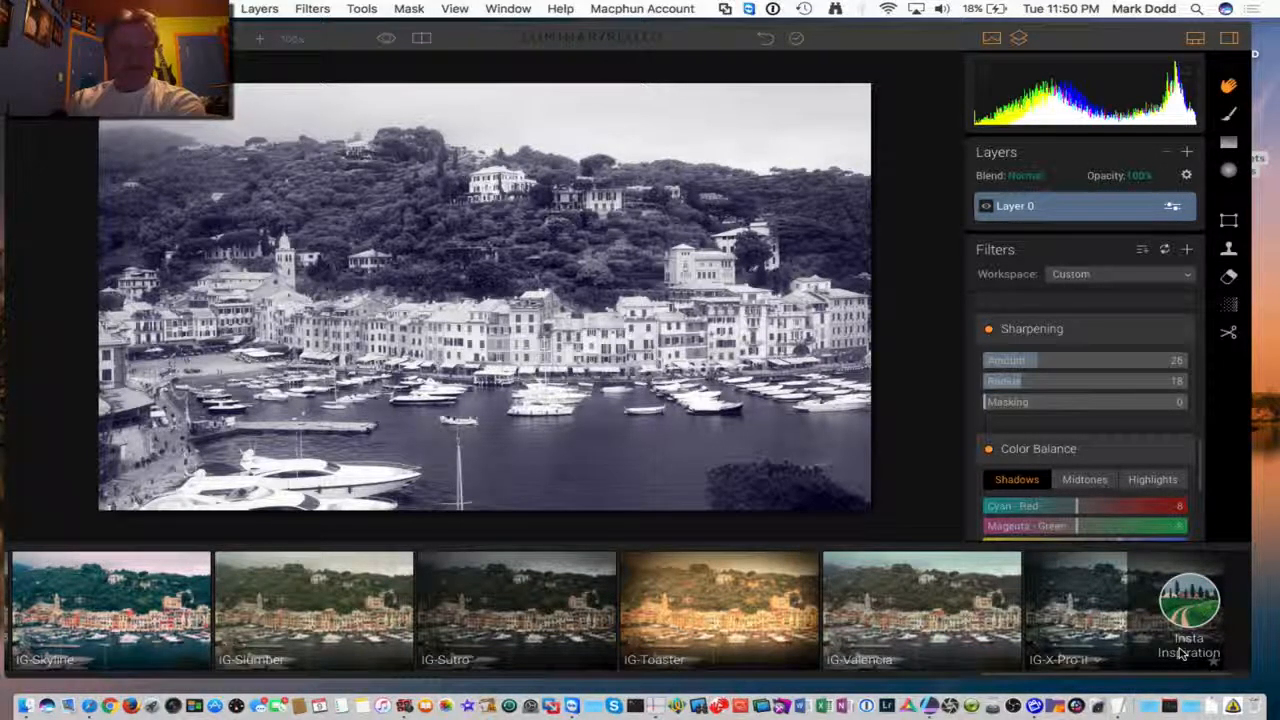
{"action": "scroll", "coordinate": [983, 665], "scroll_direction": "right", "scroll_amount": 10}
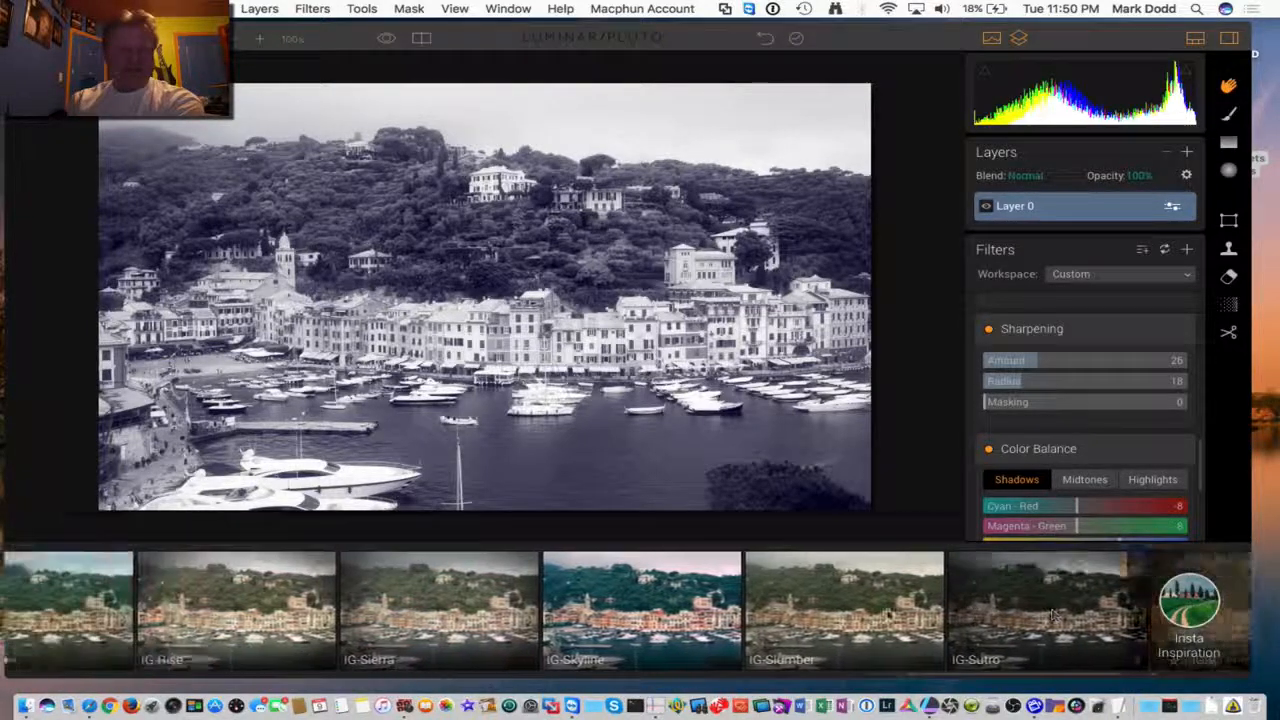
{"action": "scroll", "coordinate": [885, 616], "scroll_direction": "left", "scroll_amount": 10}
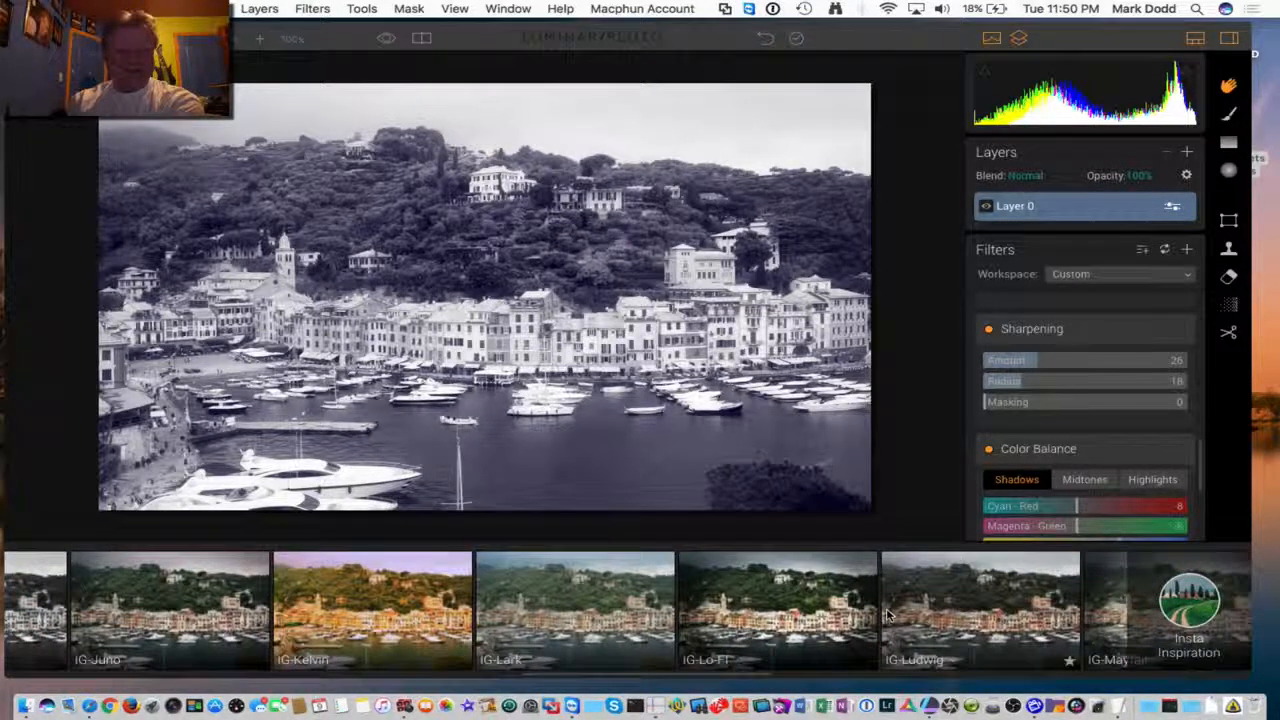
{"action": "scroll", "coordinate": [885, 616], "scroll_direction": "left", "scroll_amount": 10}
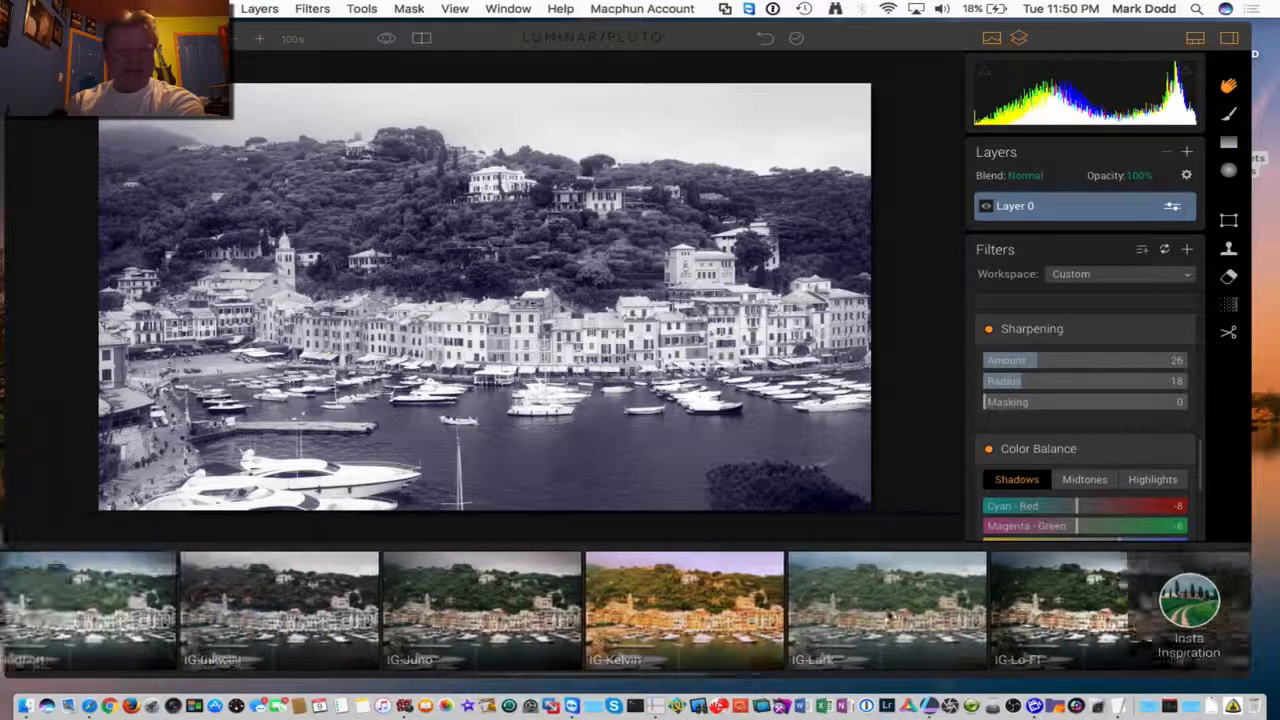
{"action": "scroll", "coordinate": [888, 615], "scroll_direction": "left", "scroll_amount": 1}
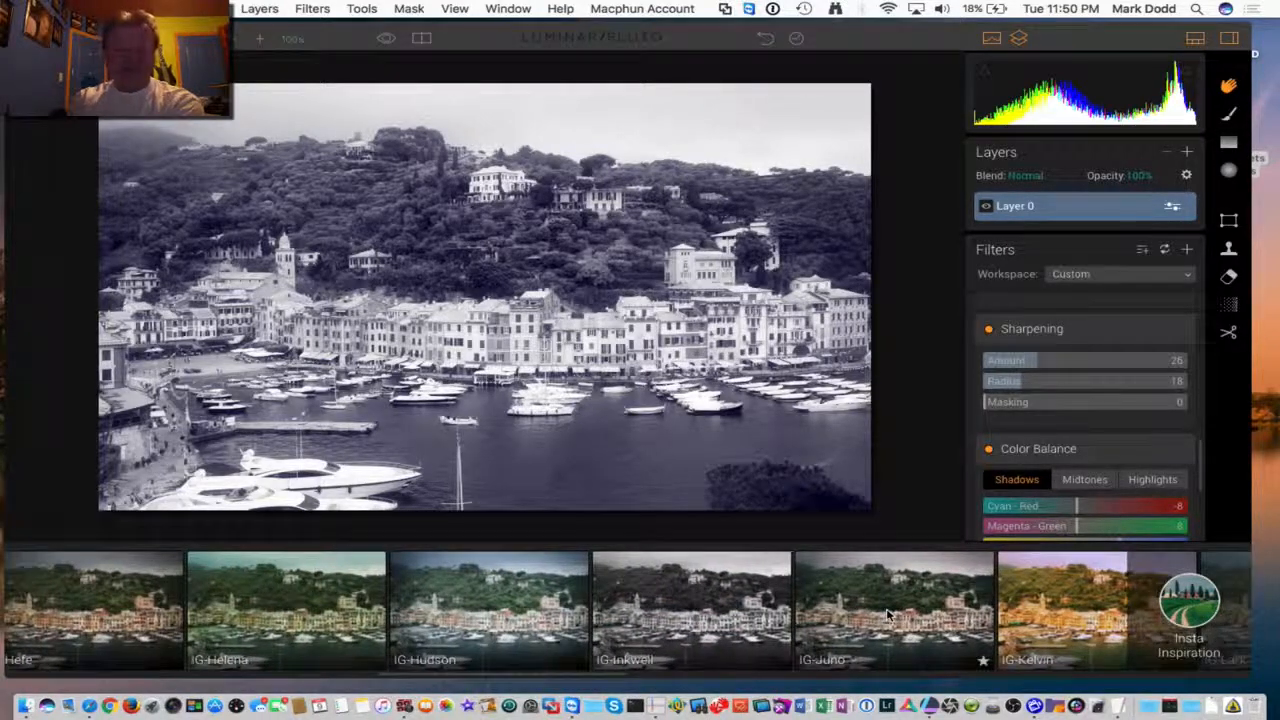
{"action": "scroll", "coordinate": [885, 616], "scroll_direction": "right", "scroll_amount": 5}
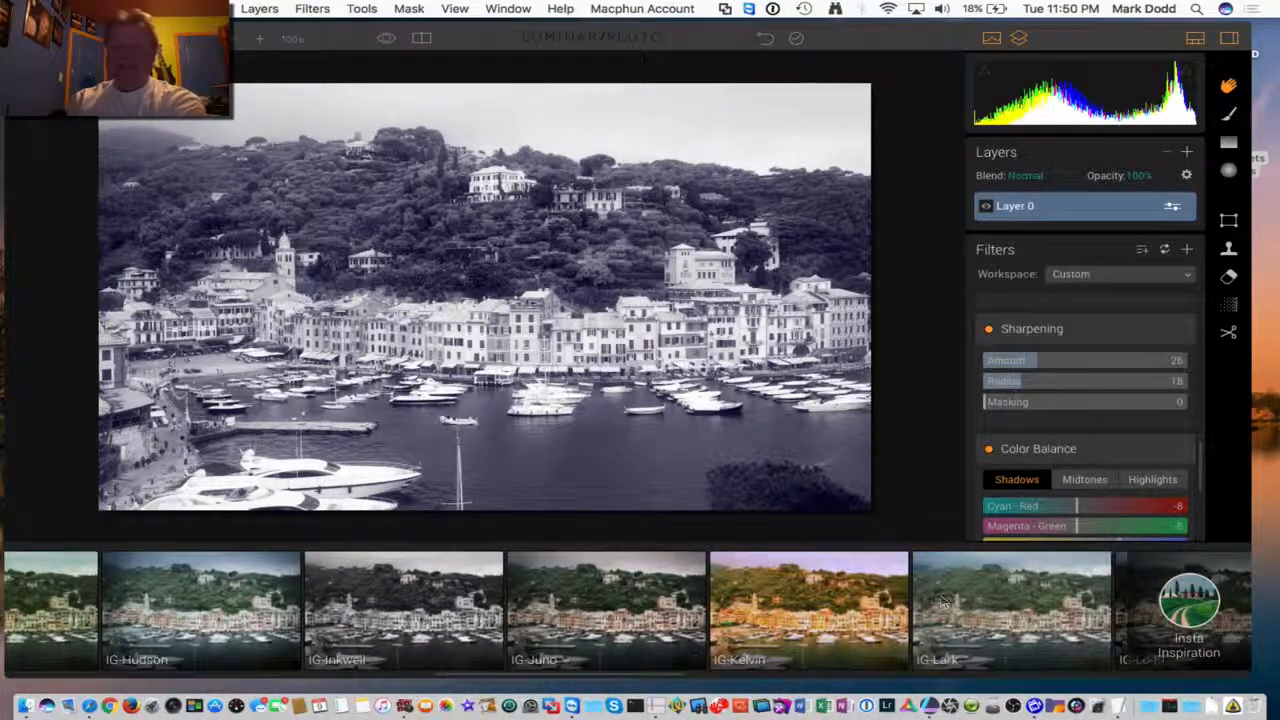
Switch the preset collection to Essentials, browse its presets and apply Conundrum.
{"action": "left_click", "coordinate": [1180, 607]}
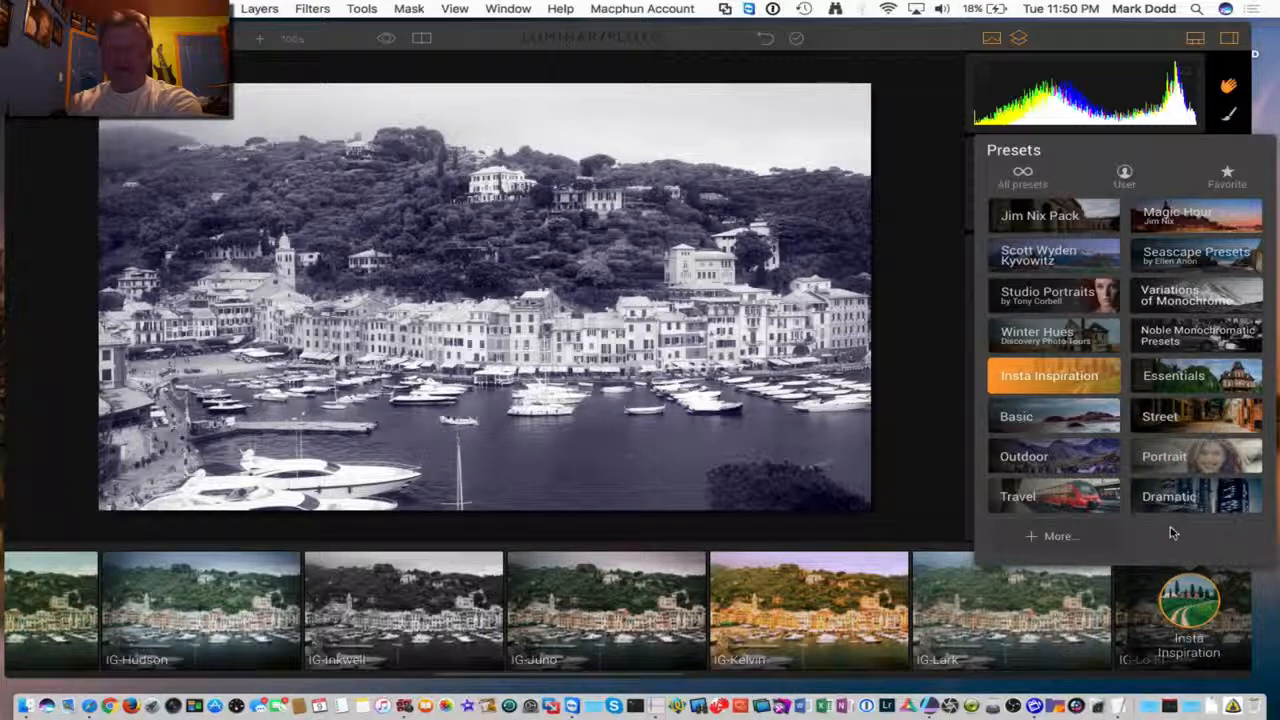
{"action": "left_click", "coordinate": [1183, 375]}
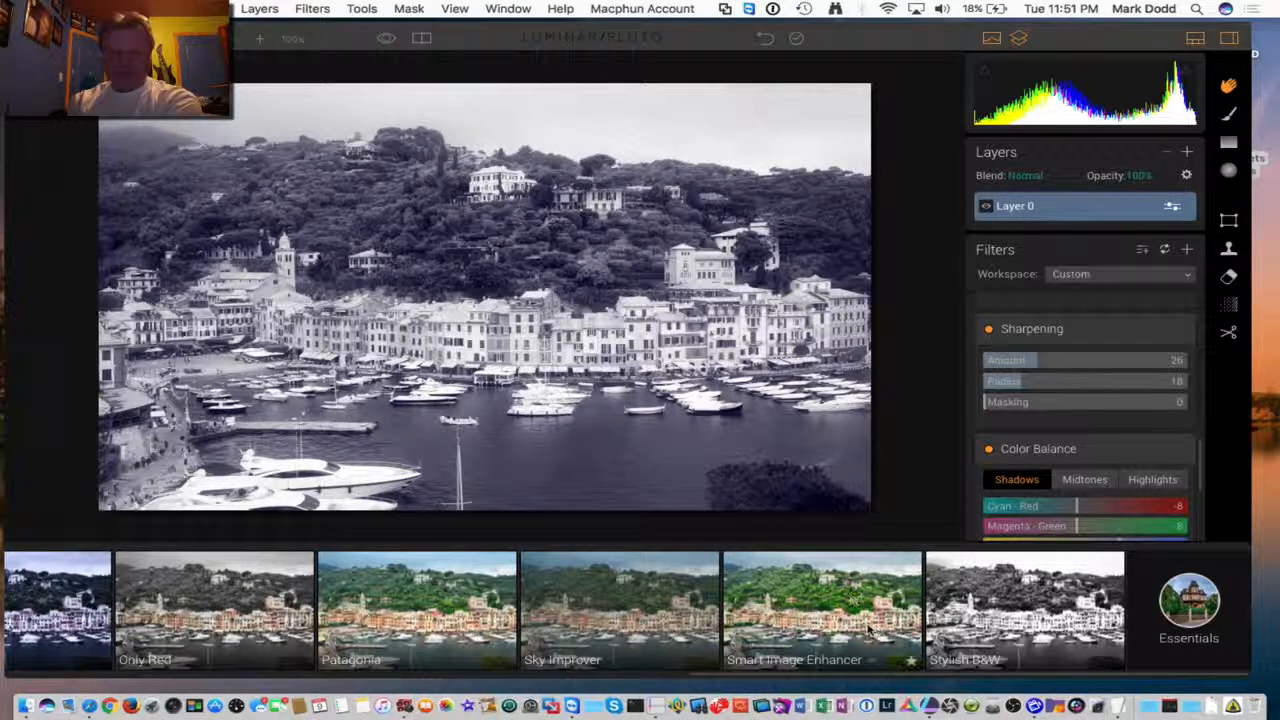
{"action": "scroll", "coordinate": [868, 628], "scroll_direction": "left", "scroll_amount": 10}
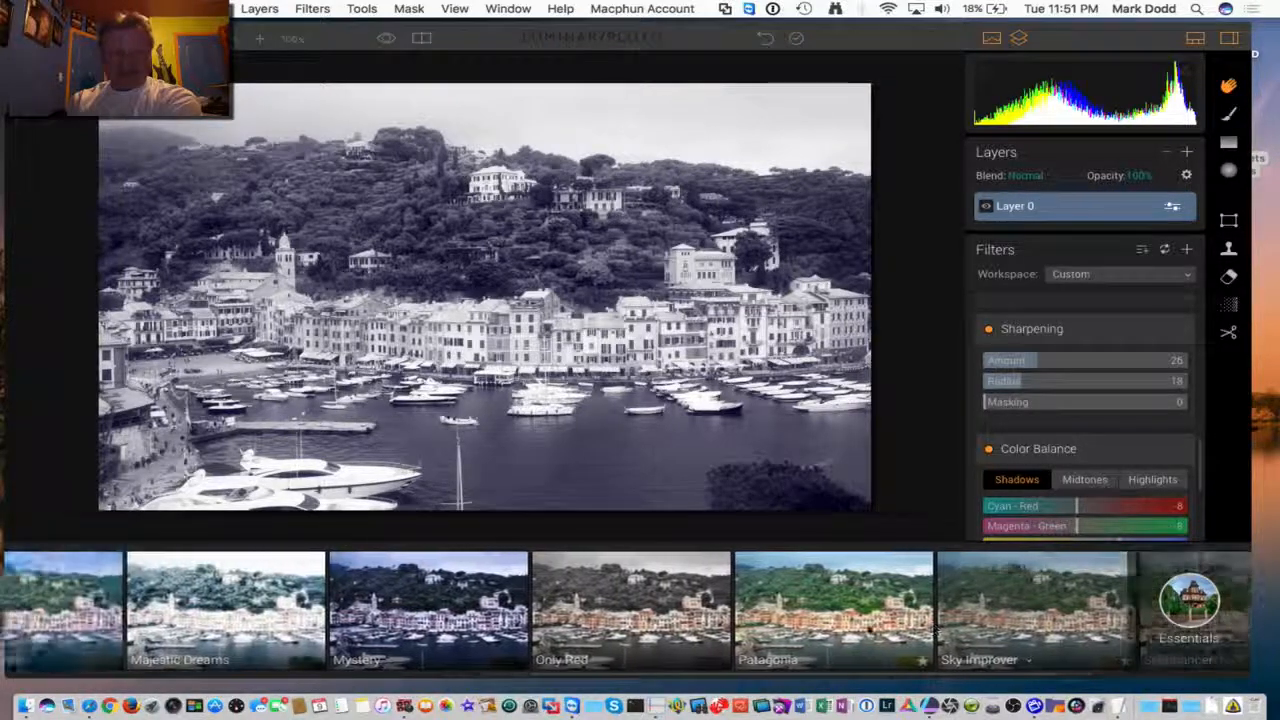
{"action": "scroll", "coordinate": [868, 628], "scroll_direction": "left", "scroll_amount": 10}
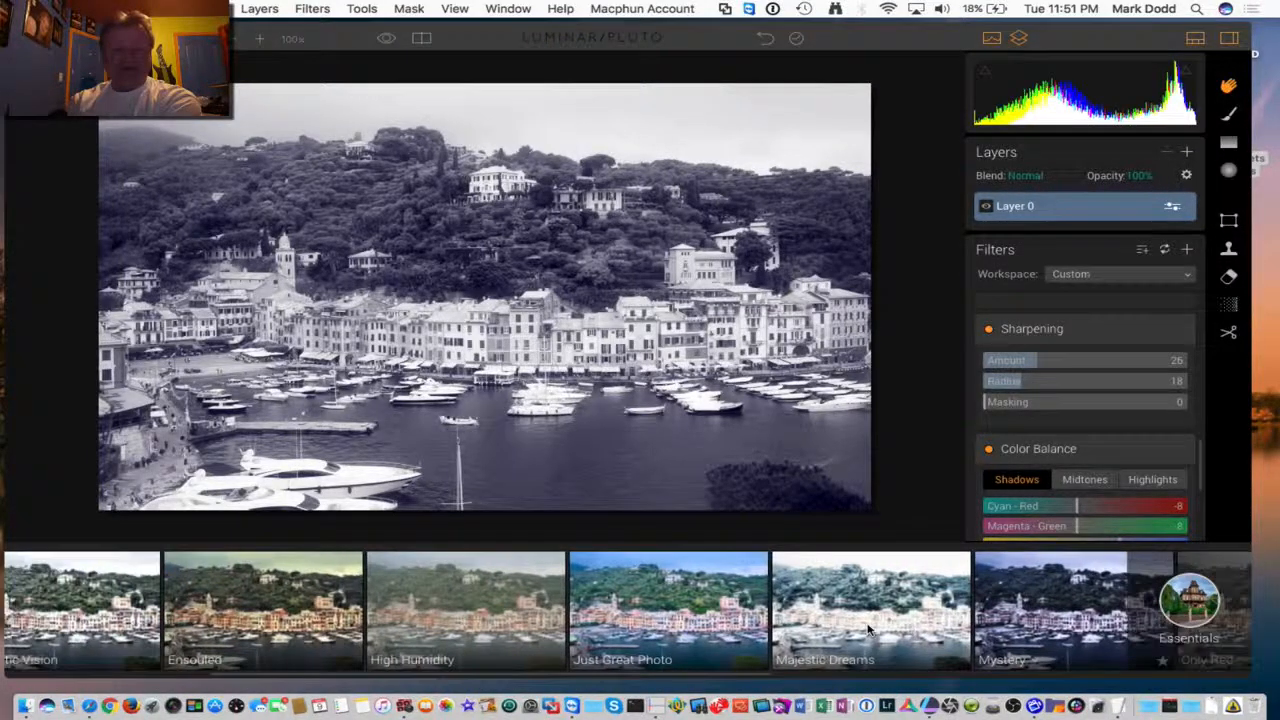
{"action": "scroll", "coordinate": [868, 628], "scroll_direction": "left", "scroll_amount": 7}
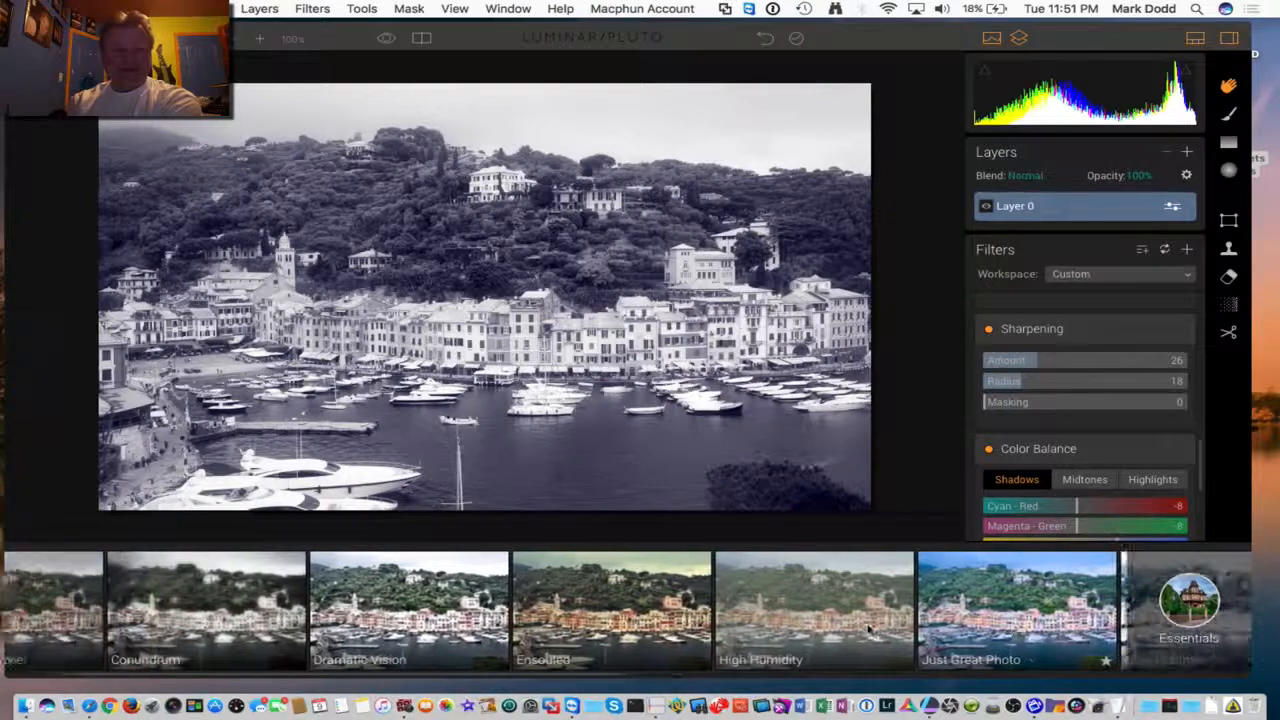
{"action": "scroll", "coordinate": [868, 630], "scroll_direction": "left", "scroll_amount": 3}
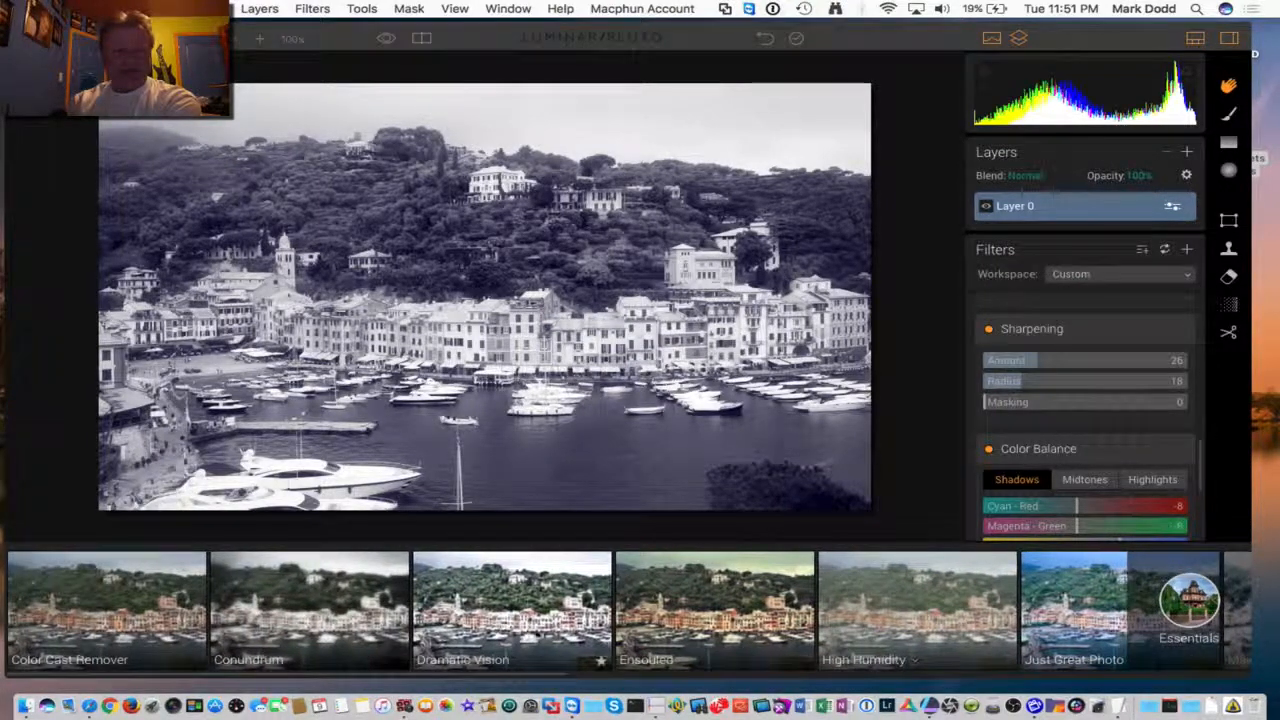
{"action": "left_click", "coordinate": [370, 645]}
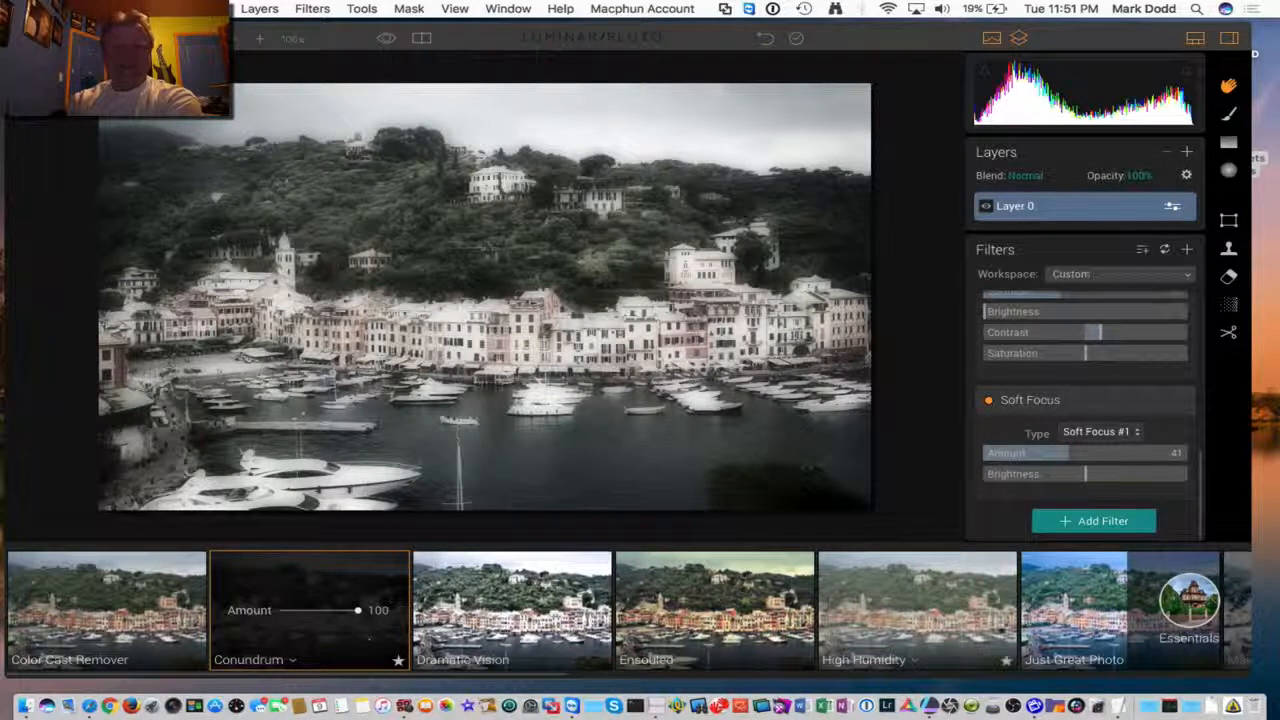
Switch the preset collection to Noble Monochromatic Presets and apply Classic Street Photo with its amount at 100.
{"action": "left_click", "coordinate": [1190, 600]}
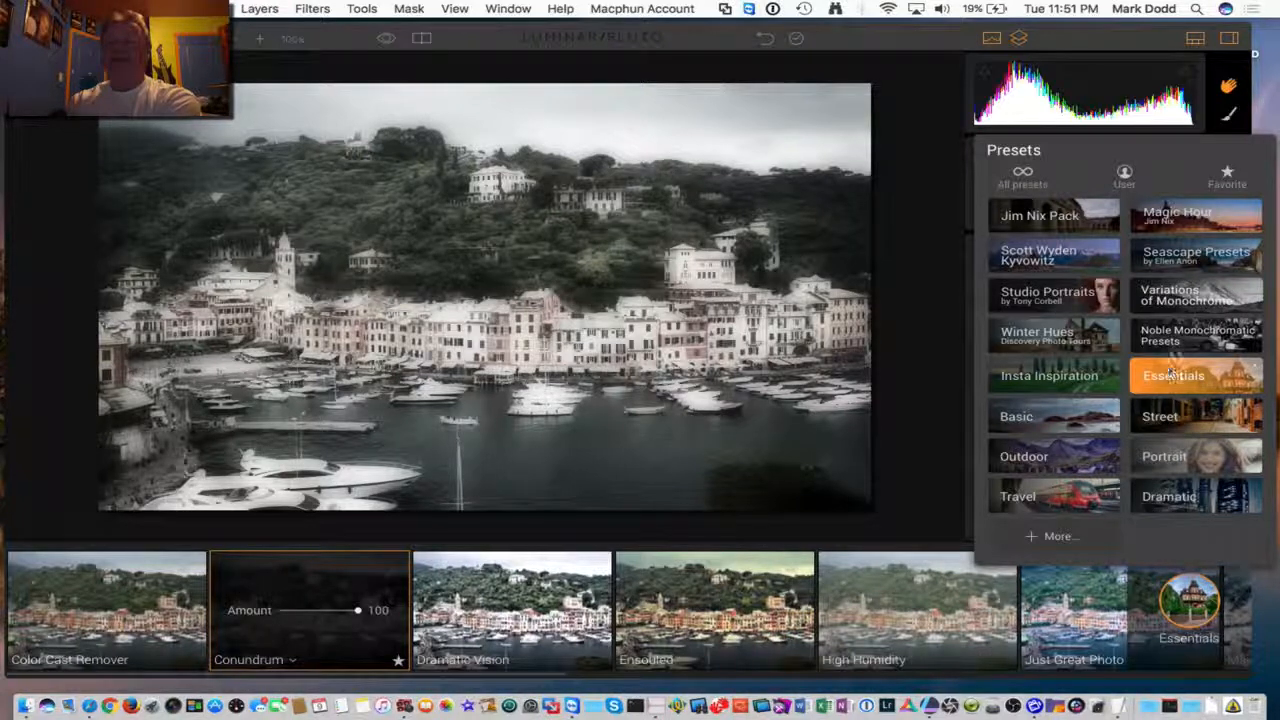
{"action": "left_click", "coordinate": [1185, 338]}
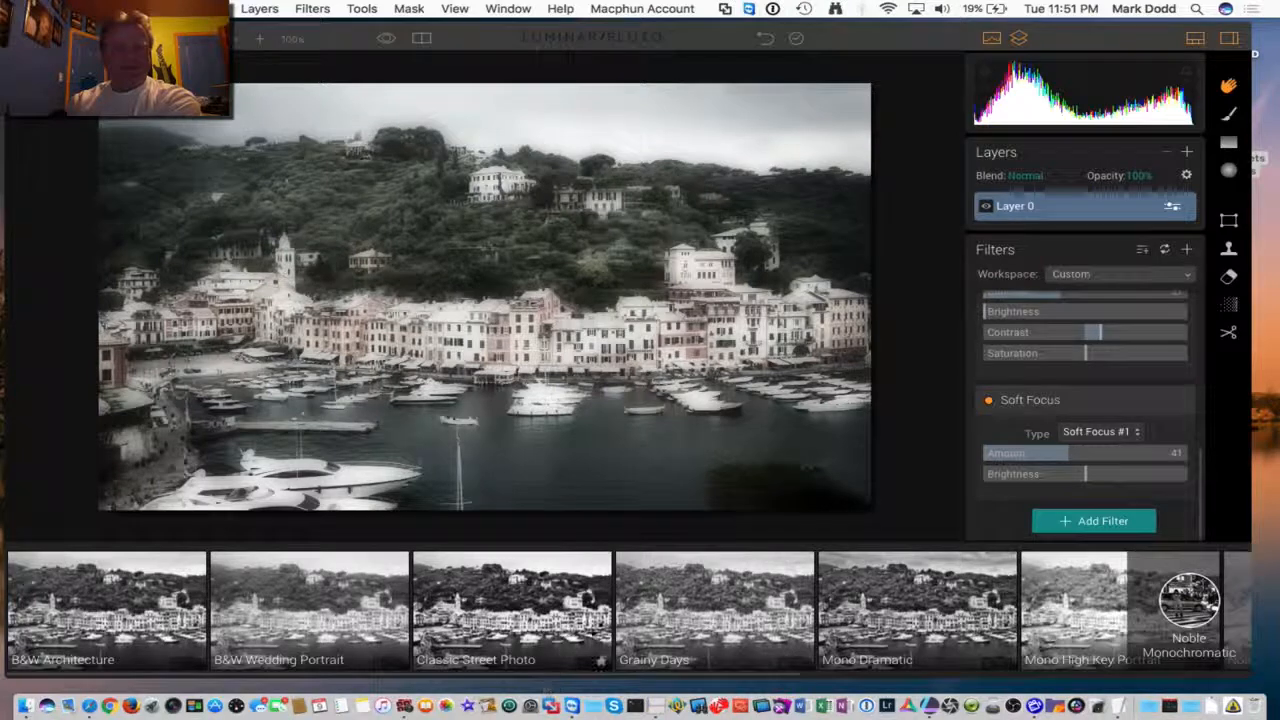
{"action": "scroll", "coordinate": [583, 633], "scroll_direction": "right", "scroll_amount": 1}
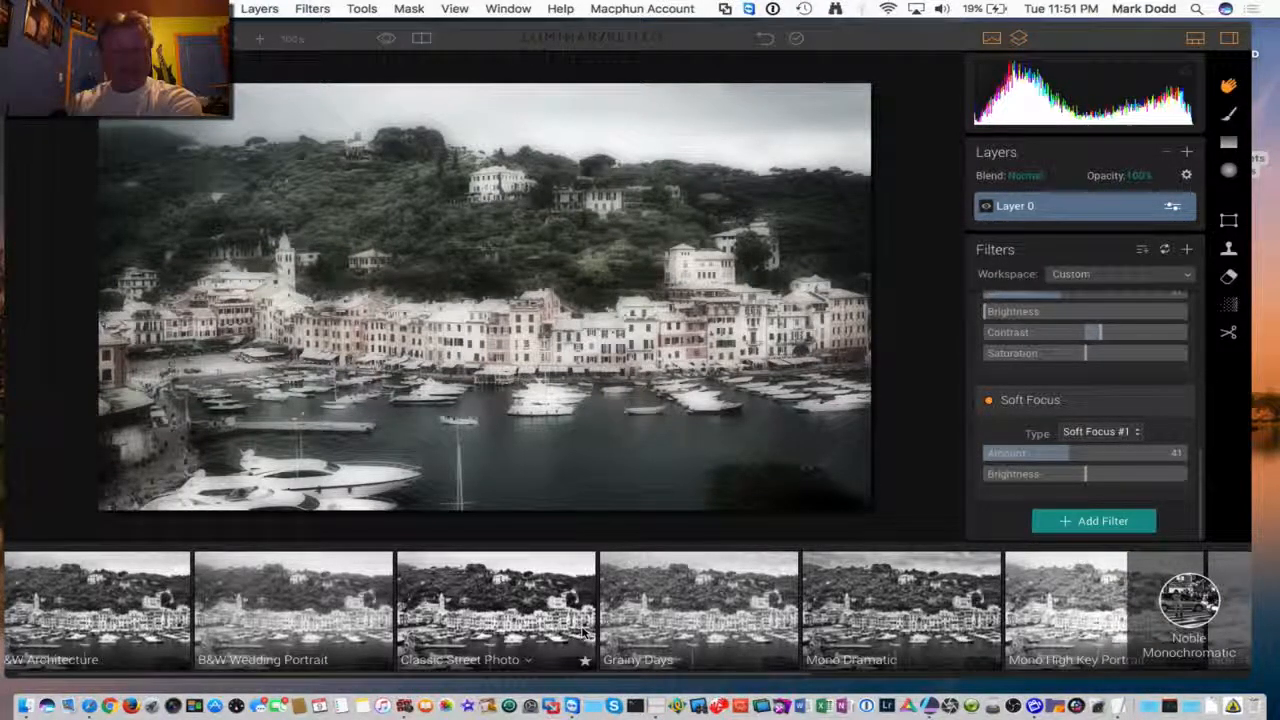
{"action": "scroll", "coordinate": [583, 633], "scroll_direction": "right", "scroll_amount": 4}
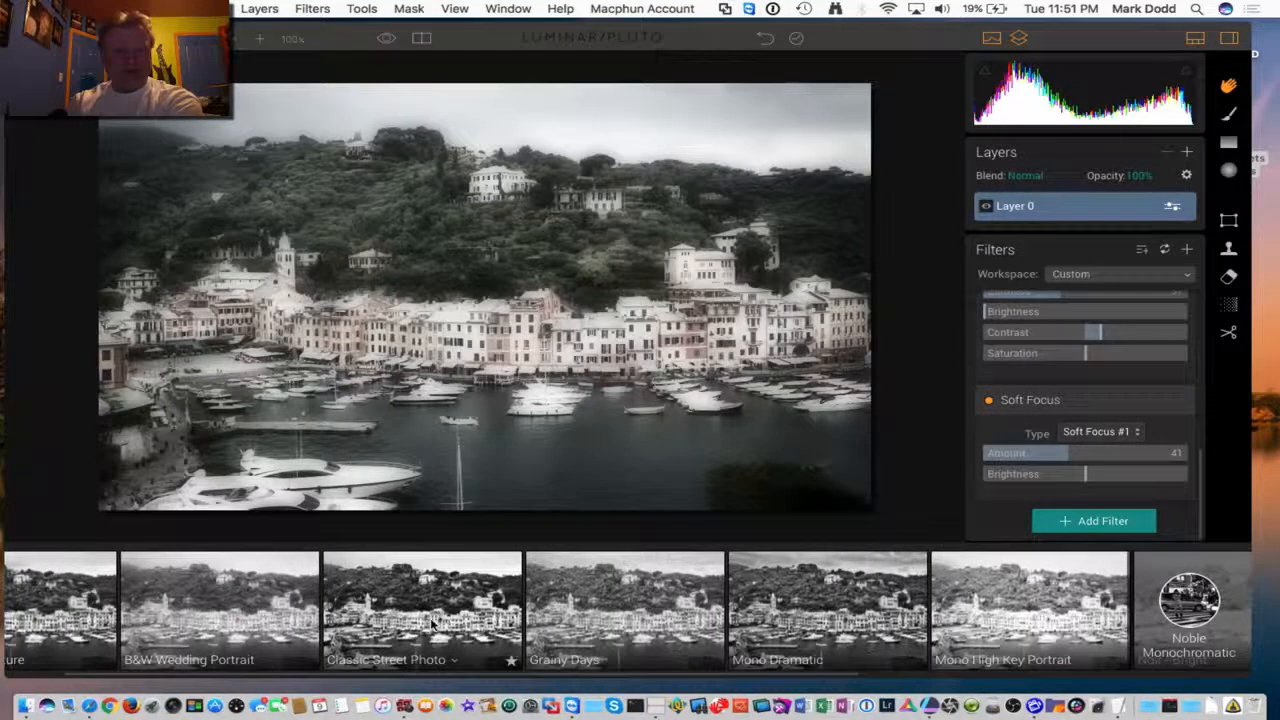
{"action": "left_click", "coordinate": [431, 630]}
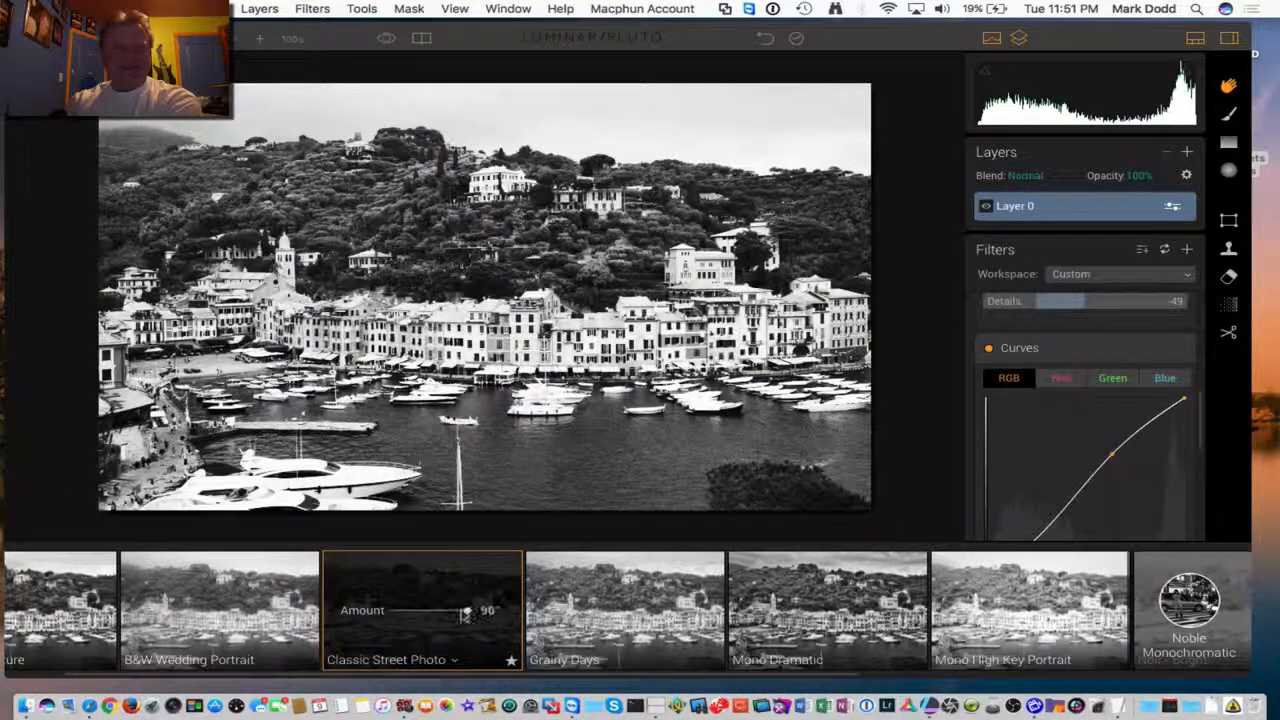
{"action": "mouse_move", "coordinate": [465, 614]}
{"action": "left_mouse_down"}
{"action": "mouse_move", "coordinate": [417, 609]}
{"action": "mouse_move", "coordinate": [477, 612]}
{"action": "mouse_move", "coordinate": [398, 618]}
{"action": "mouse_move", "coordinate": [479, 624]}
{"action": "left_mouse_up"}
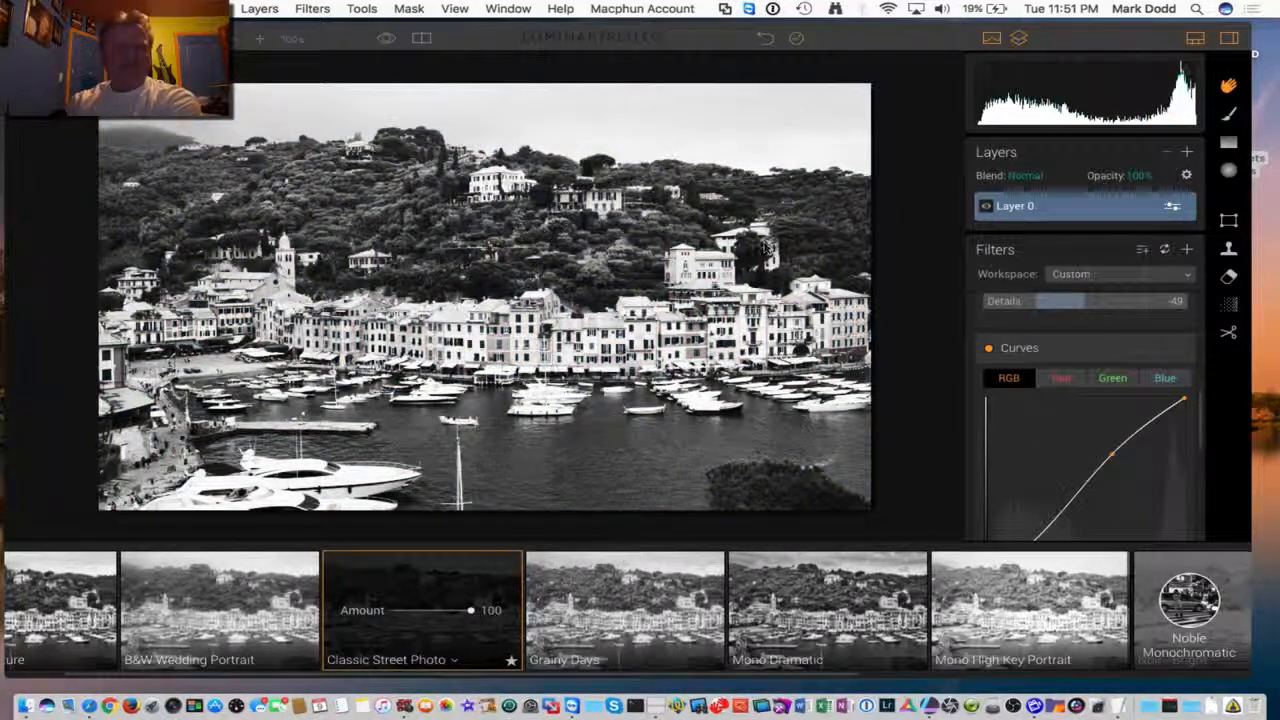
Adjust the tonal filters of the Classic Street Photo look, setting Contrast to 25 and Whites to -39.
{"action": "scroll", "coordinate": [1085, 352], "scroll_direction": "up", "scroll_amount": 5}
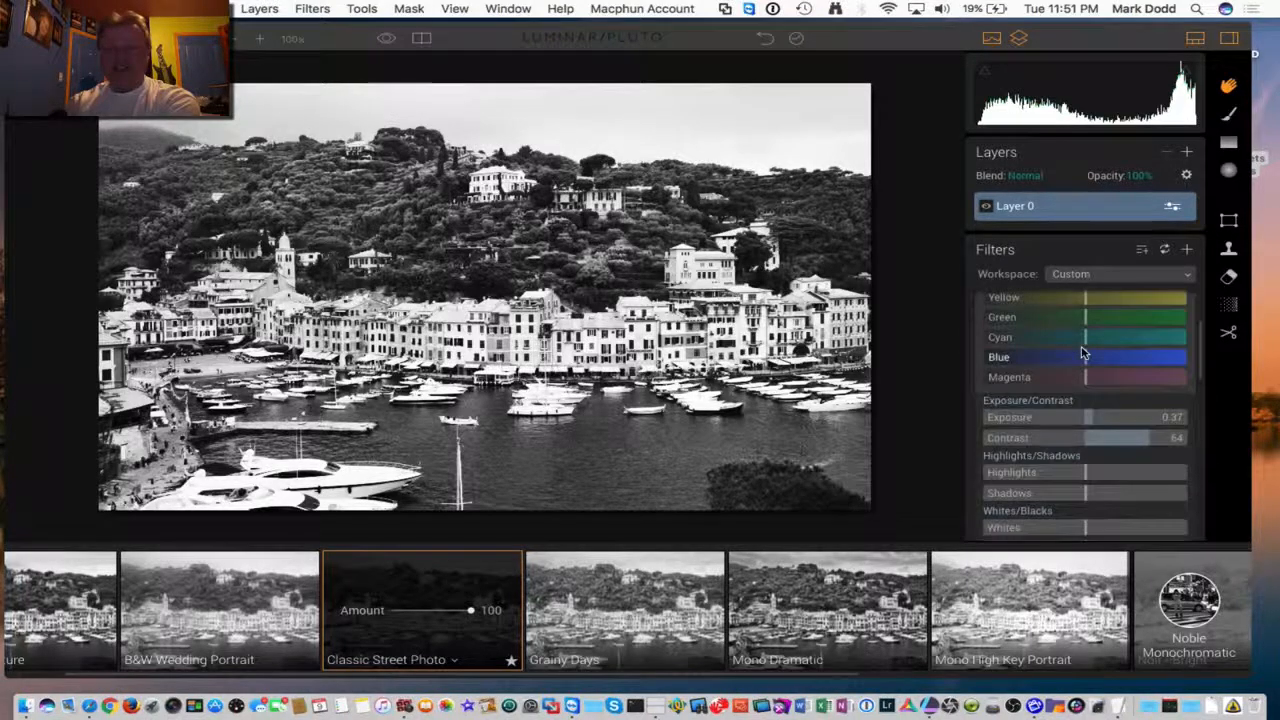
{"action": "scroll", "coordinate": [1083, 353], "scroll_direction": "up", "scroll_amount": 3}
{"action": "scroll", "coordinate": [1083, 353], "scroll_direction": "down", "scroll_amount": 5}
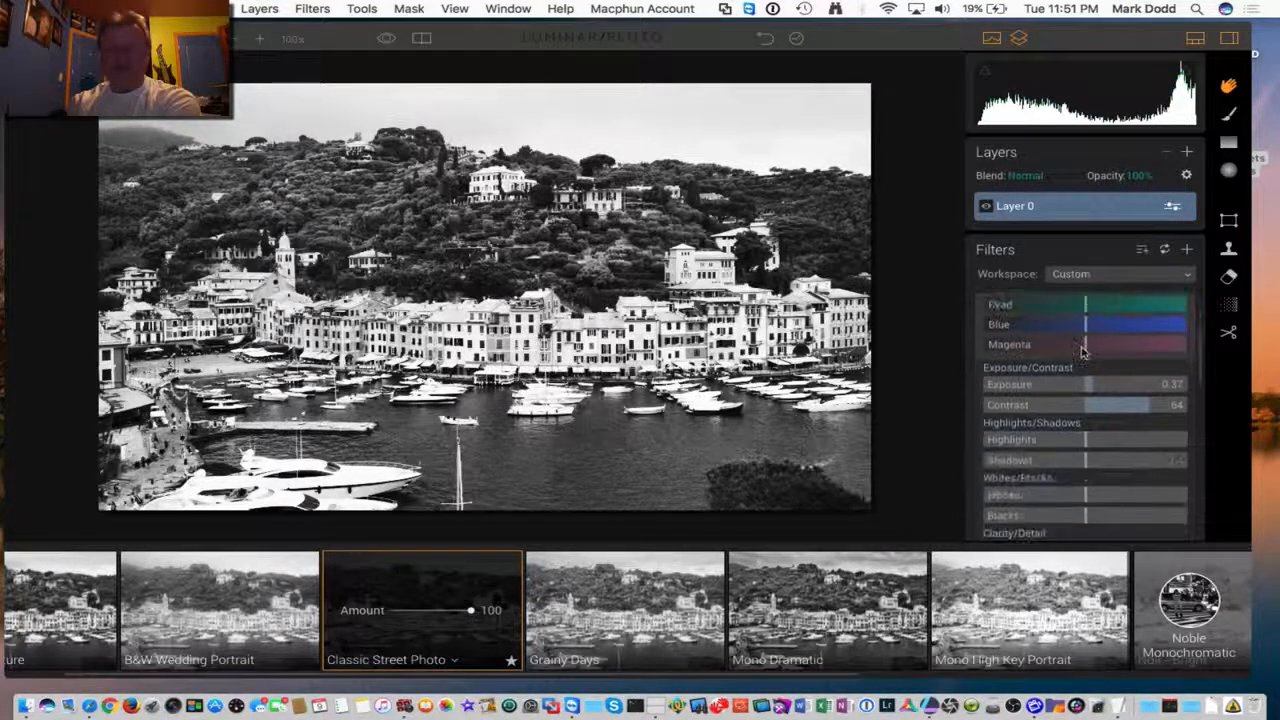
{"action": "scroll", "coordinate": [1083, 351], "scroll_direction": "down", "scroll_amount": 2}
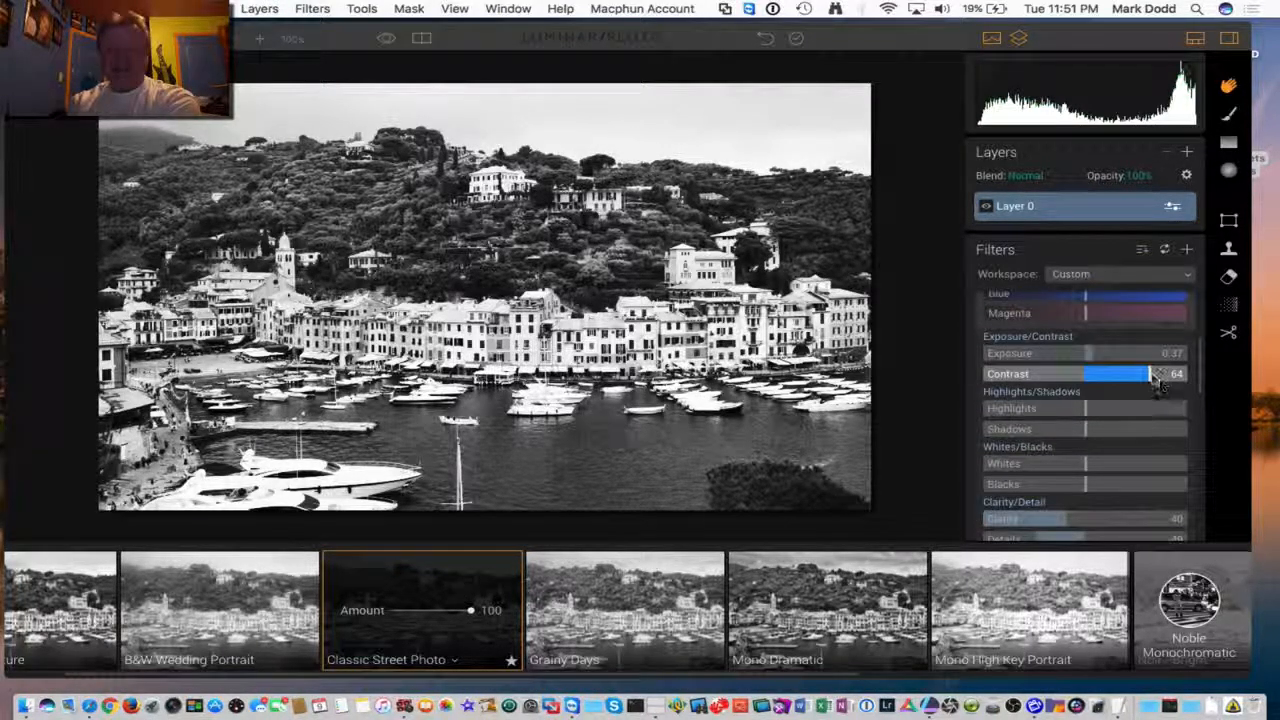
{"action": "left_click_drag", "start_coordinate": [1160, 385], "coordinate": [1106, 386]}
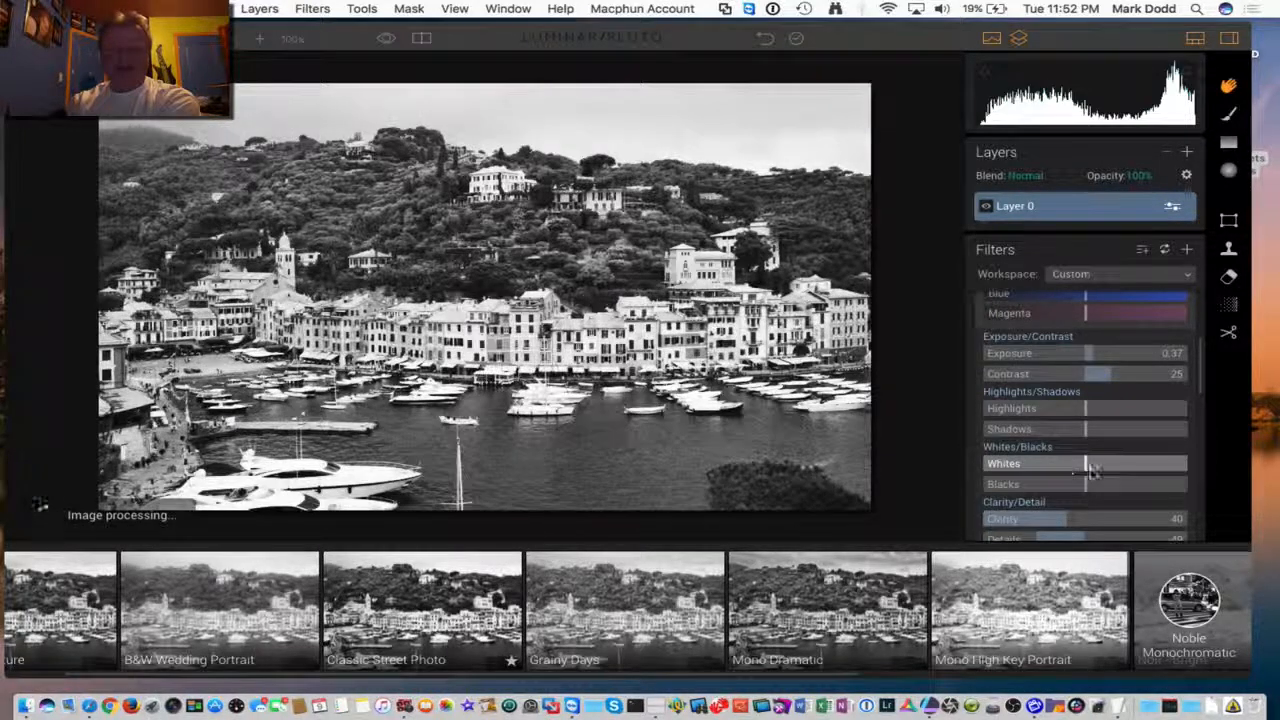
{"action": "left_click_drag", "start_coordinate": [1088, 470], "coordinate": [1045, 470]}
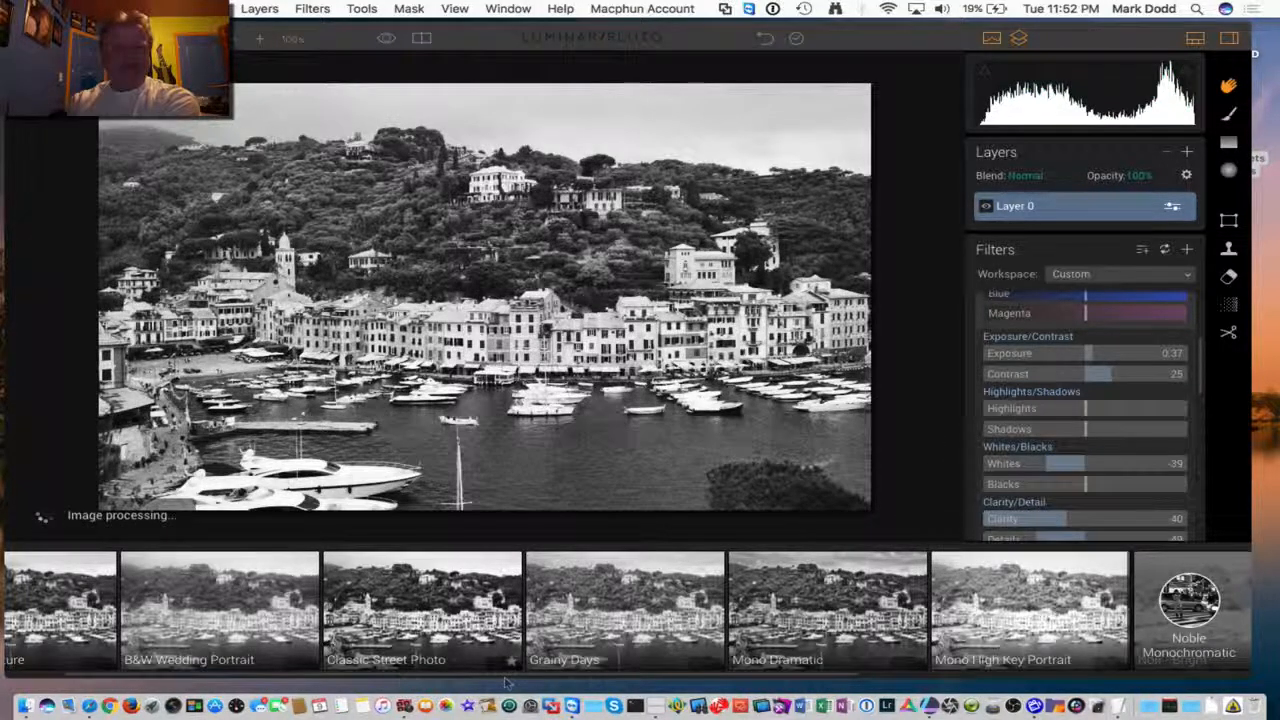
Reapply the Classic Street Photo preset and reduce its amount to 97.
{"action": "left_click", "coordinate": [415, 618]}
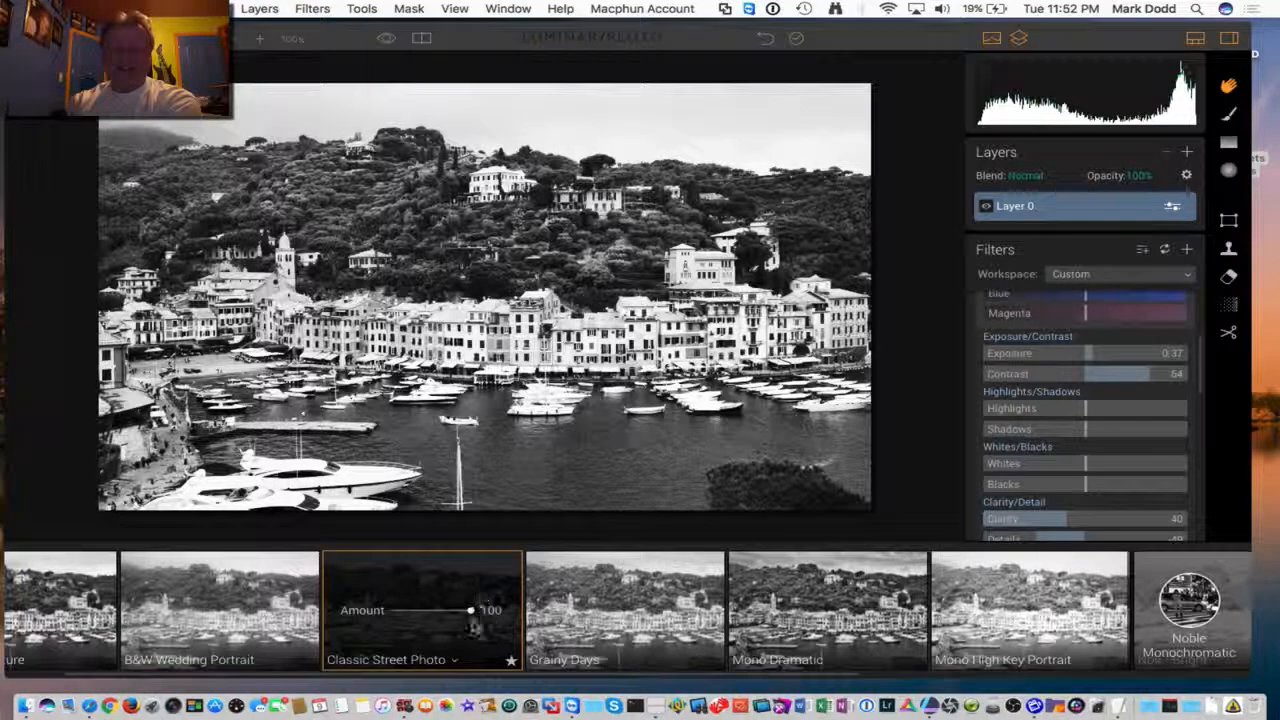
{"action": "mouse_move", "coordinate": [472, 615]}
{"action": "left_mouse_down"}
{"action": "mouse_move", "coordinate": [415, 612]}
{"action": "mouse_move", "coordinate": [468, 612]}
{"action": "left_mouse_up"}
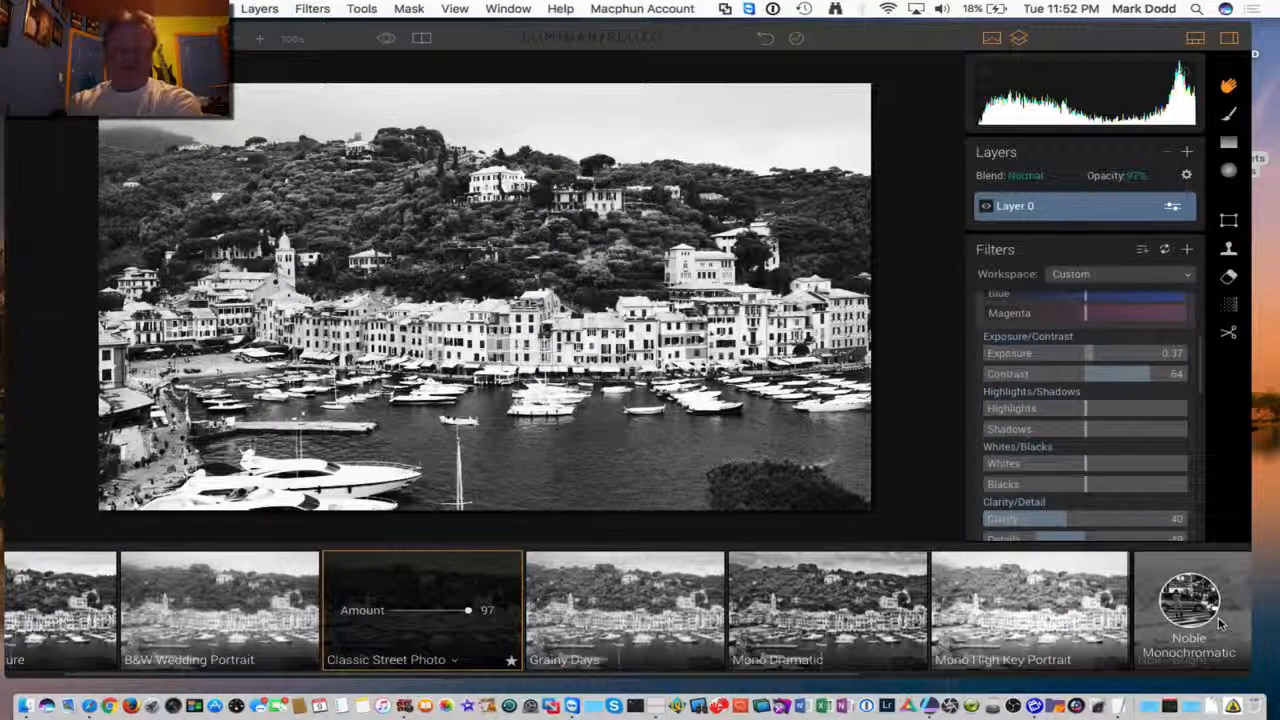
Switch the preset collection to Variations of Monochrome and browse its previews through The Standard.
{"action": "left_click", "coordinate": [1187, 600]}
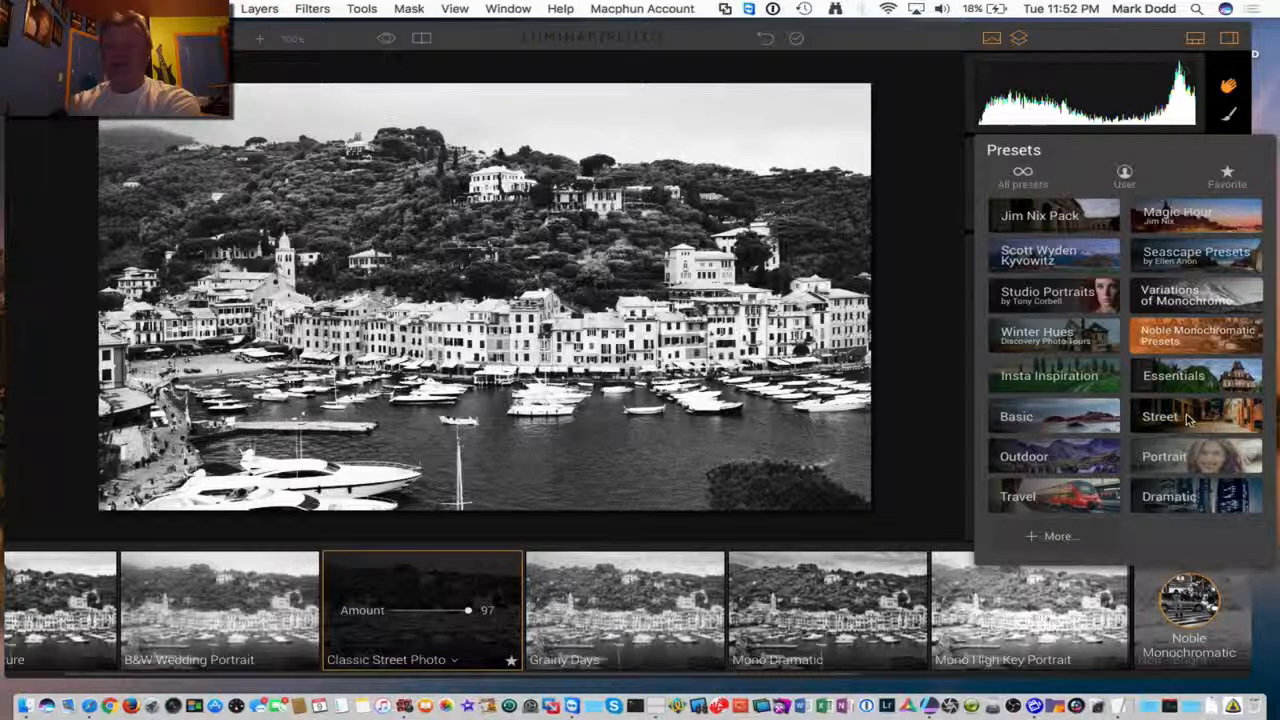
{"action": "left_click", "coordinate": [1187, 303]}
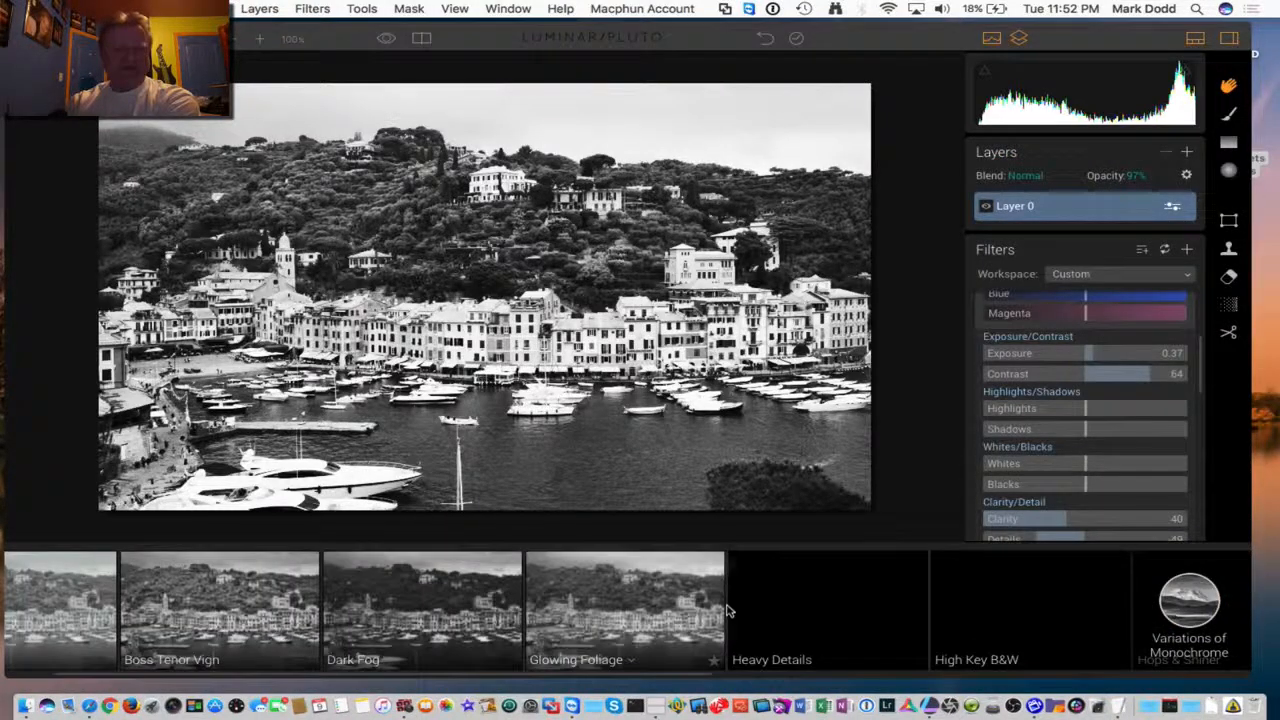
{"action": "scroll", "coordinate": [710, 613], "scroll_direction": "right", "scroll_amount": 3}
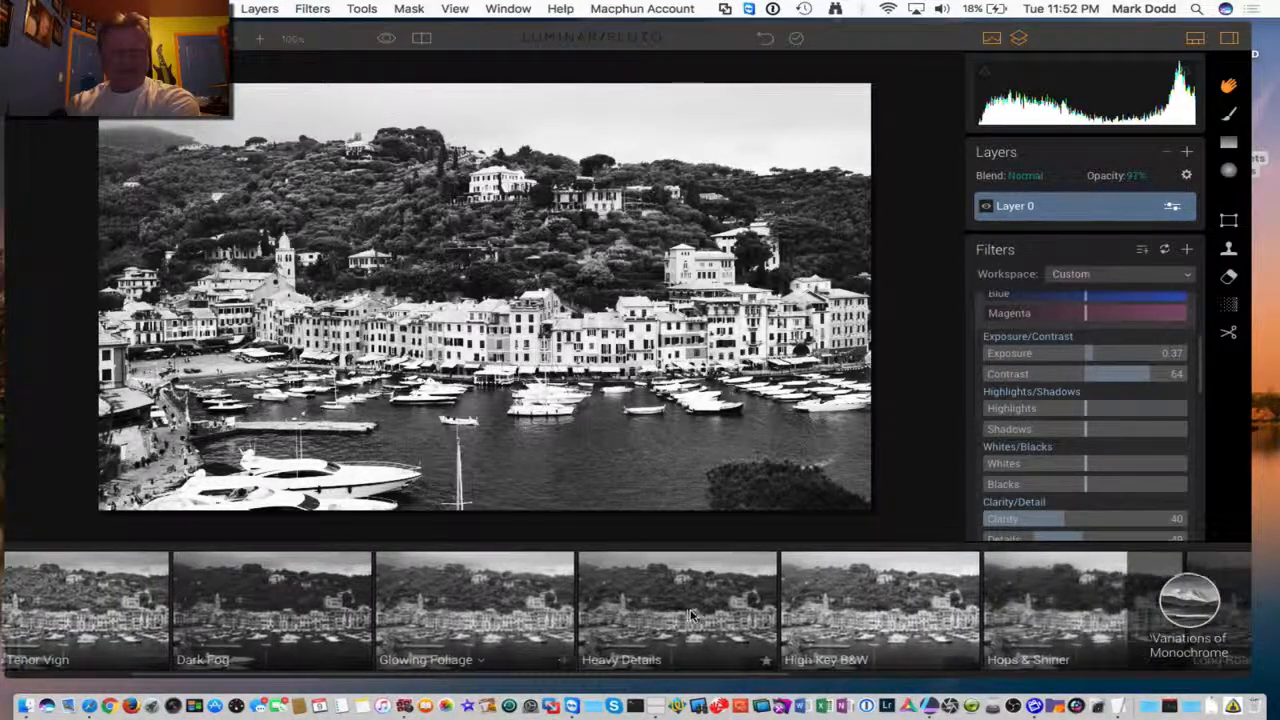
{"action": "scroll", "coordinate": [690, 614], "scroll_direction": "right", "scroll_amount": 5}
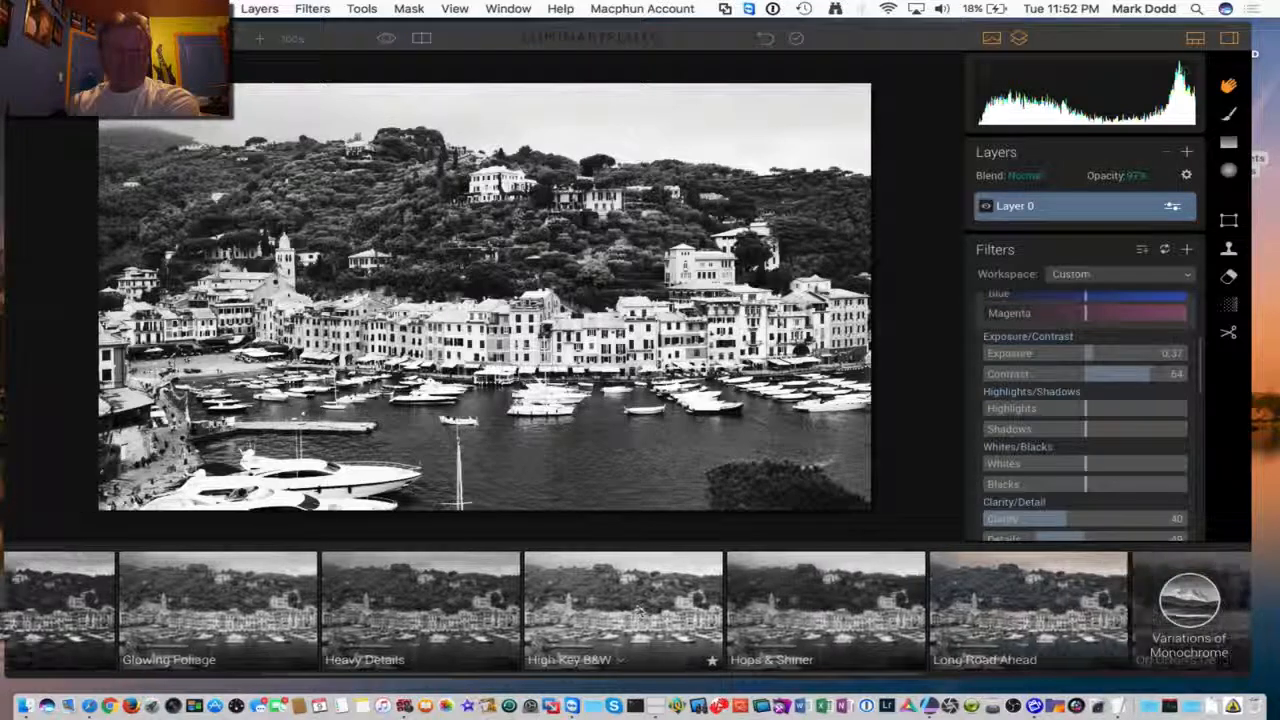
{"action": "scroll", "coordinate": [690, 614], "scroll_direction": "right", "scroll_amount": 8}
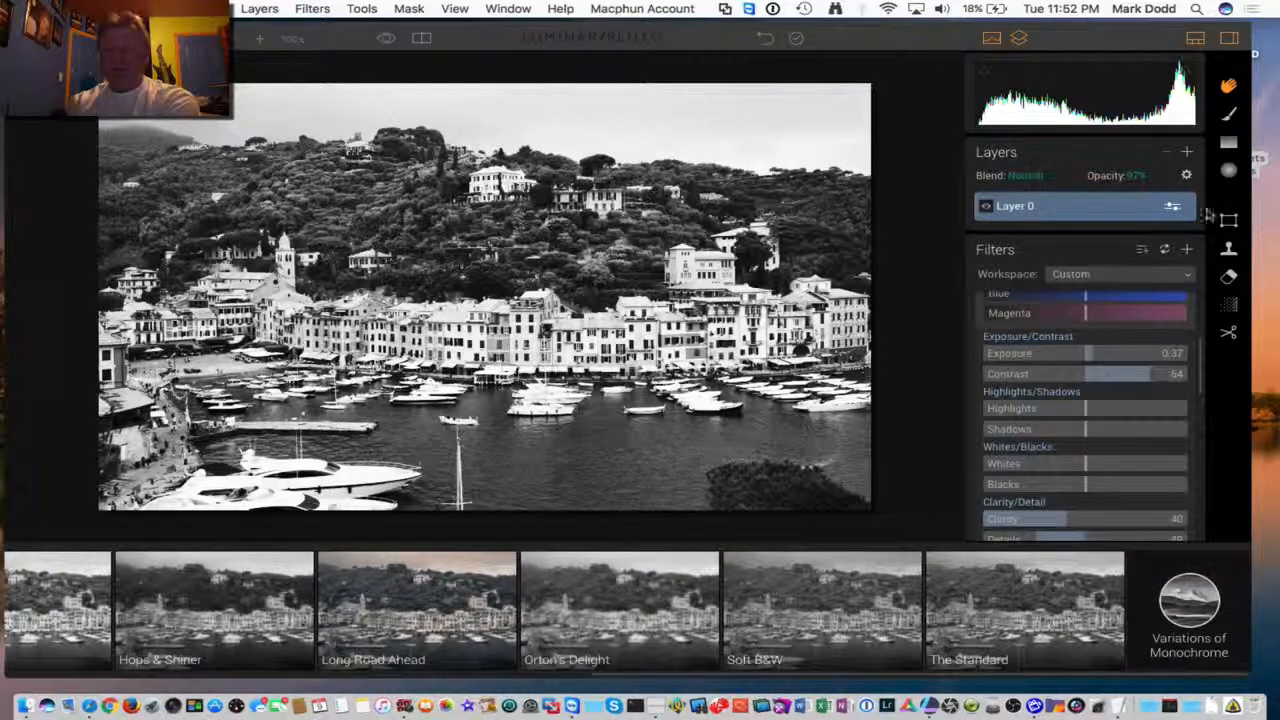
Switch the preset collection to Seascape Presets, apply Misty Moody at amount 100 and browse the collection back to Blue Skies.
{"action": "left_click", "coordinate": [1190, 610]}
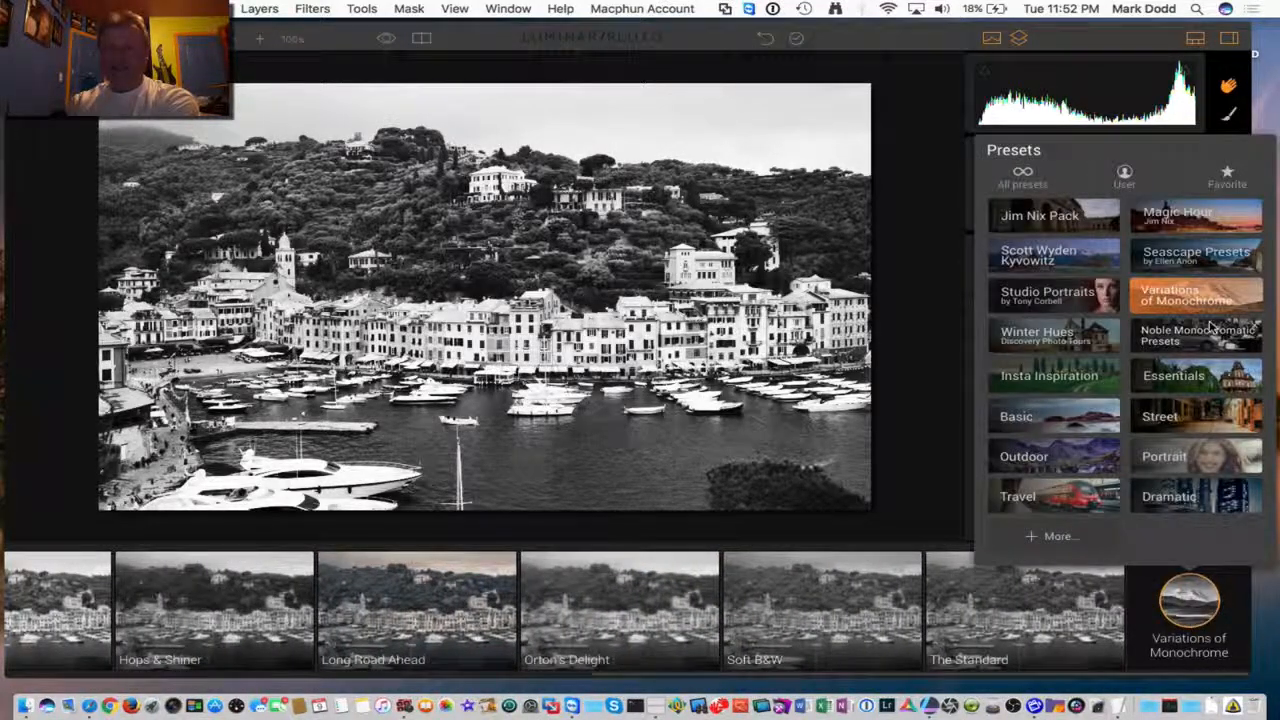
{"action": "left_click", "coordinate": [1200, 258]}
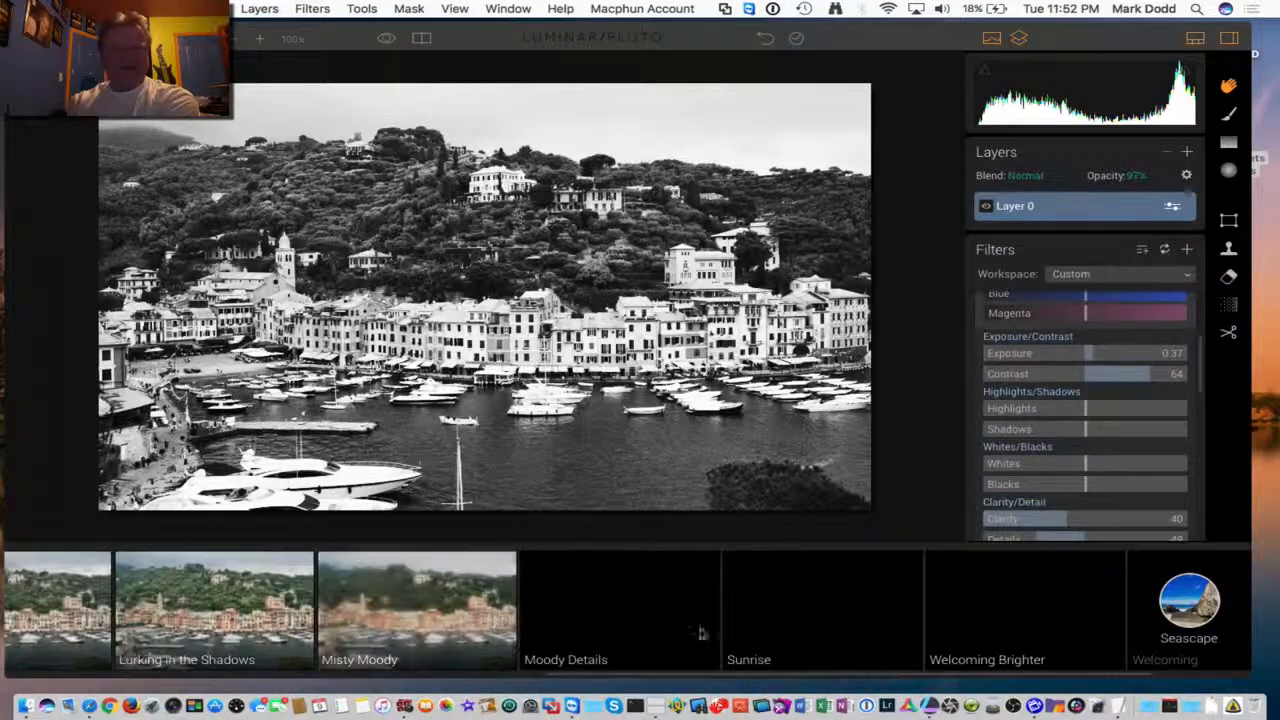
{"action": "left_click", "coordinate": [414, 648]}
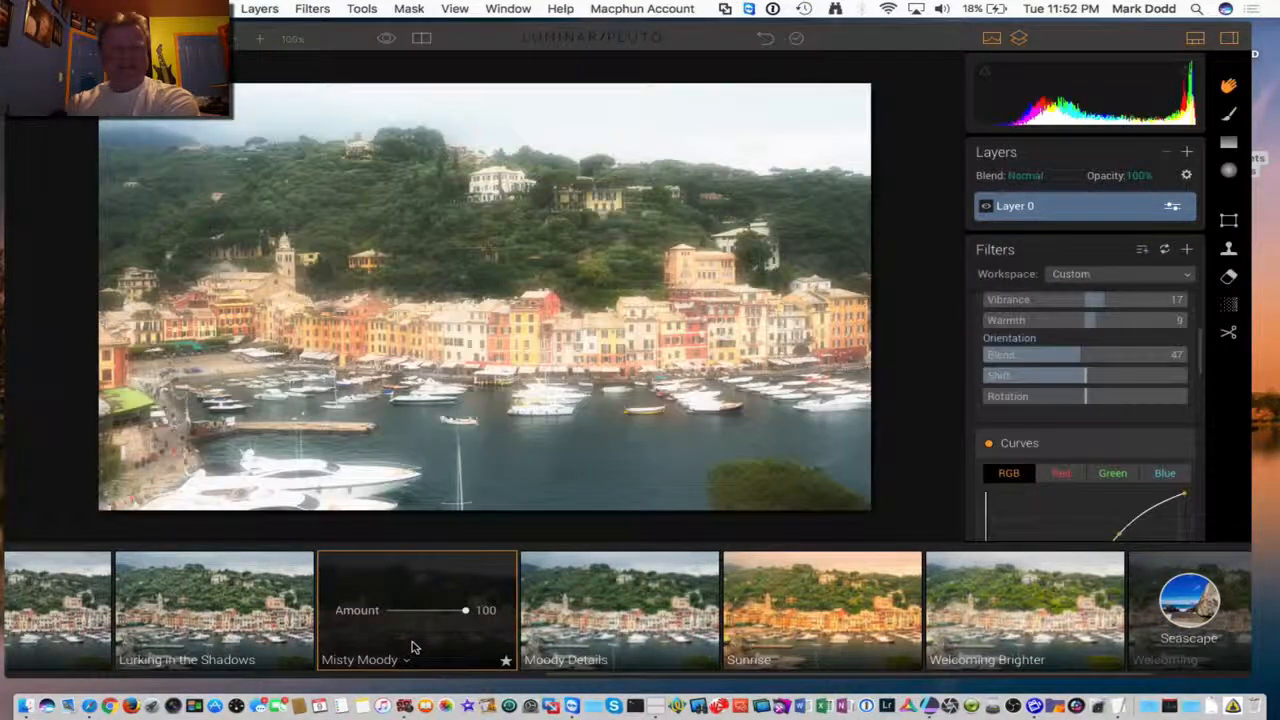
{"action": "scroll", "coordinate": [598, 620], "scroll_direction": "right", "scroll_amount": 3}
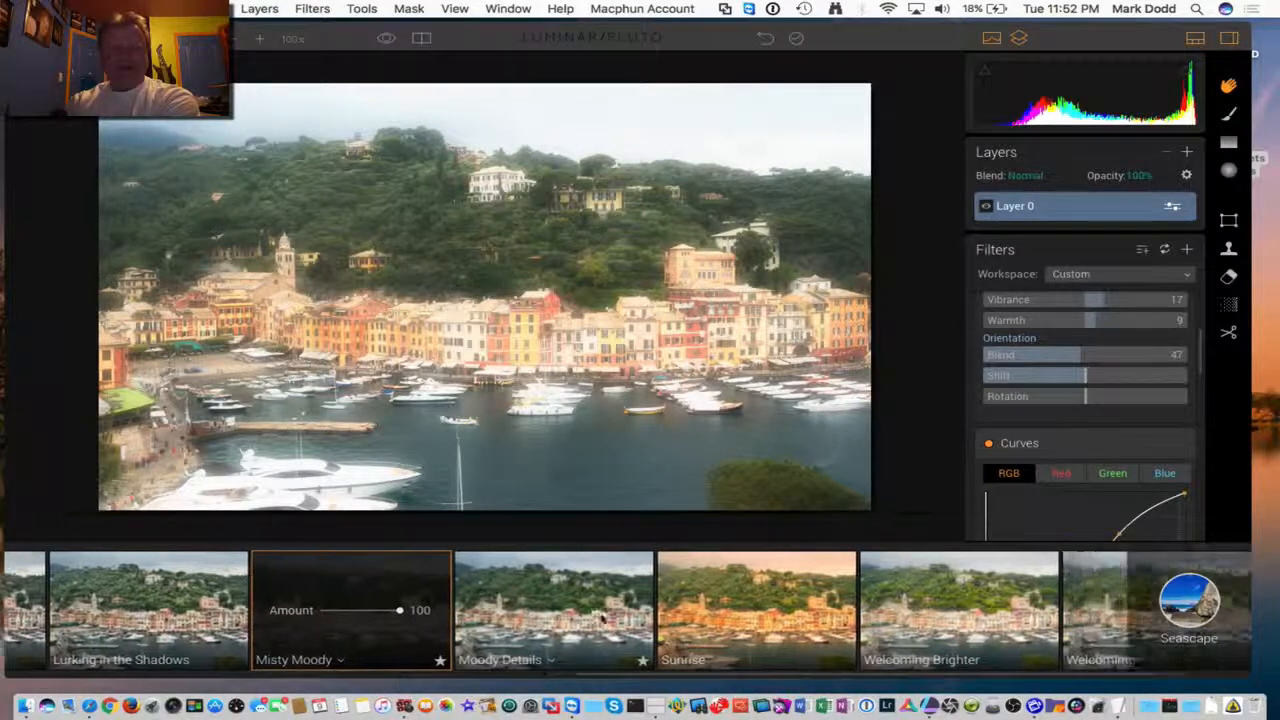
{"action": "scroll", "coordinate": [600, 615], "scroll_direction": "left", "scroll_amount": 5}
{"action": "scroll", "coordinate": [602, 610], "scroll_direction": "left", "scroll_amount": 10}
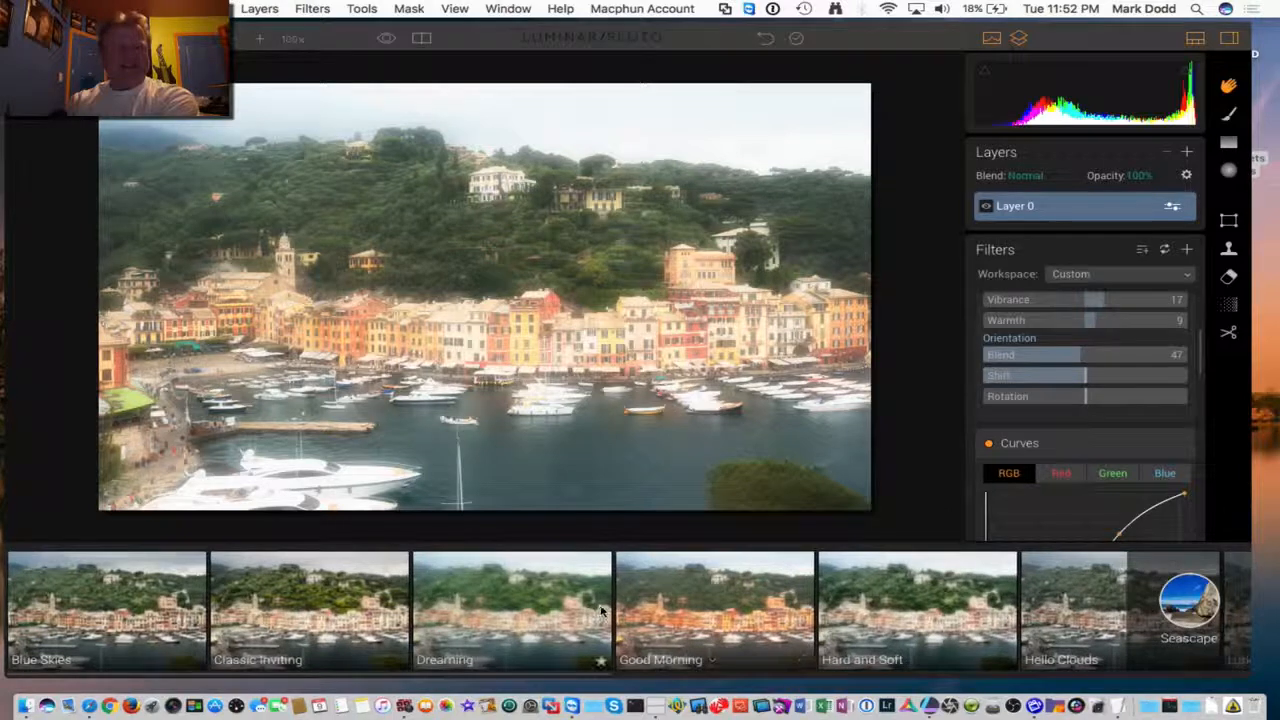
Switch the preset collection to Magic Hour and apply Golden Hour Pop 2 at amount 100.
{"action": "left_click", "coordinate": [1189, 598]}
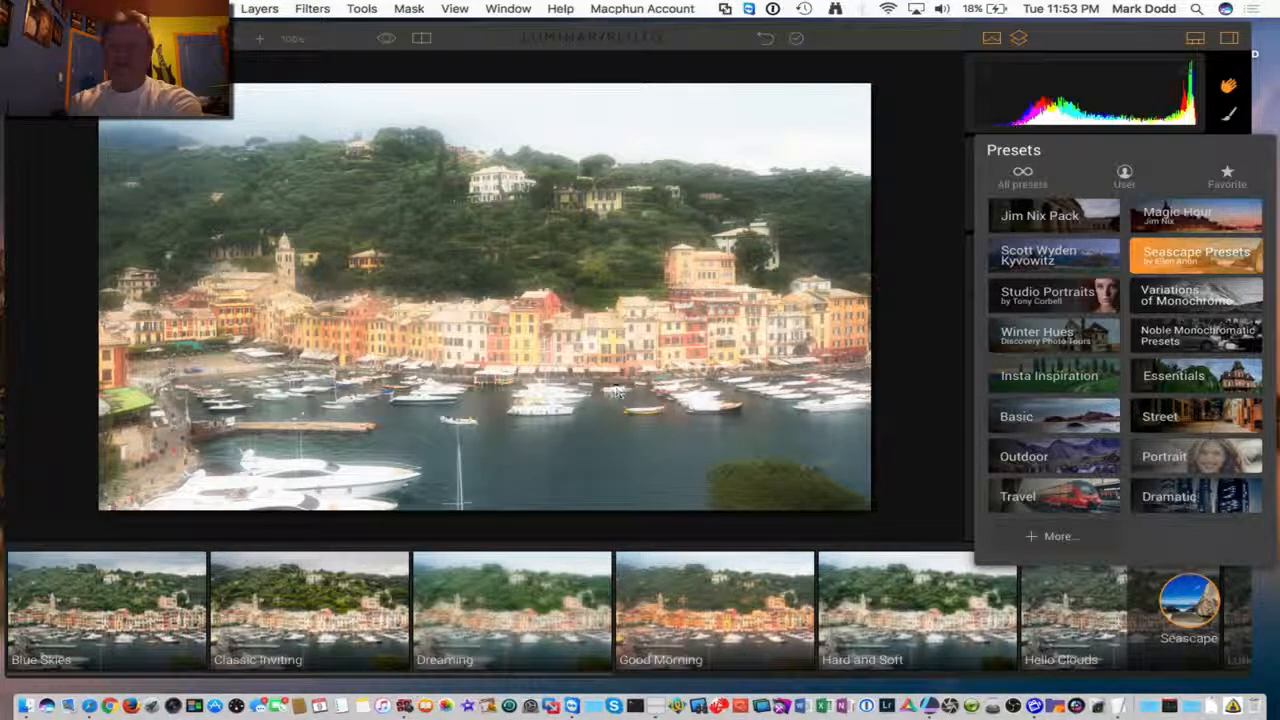
{"action": "left_click", "coordinate": [1190, 224]}
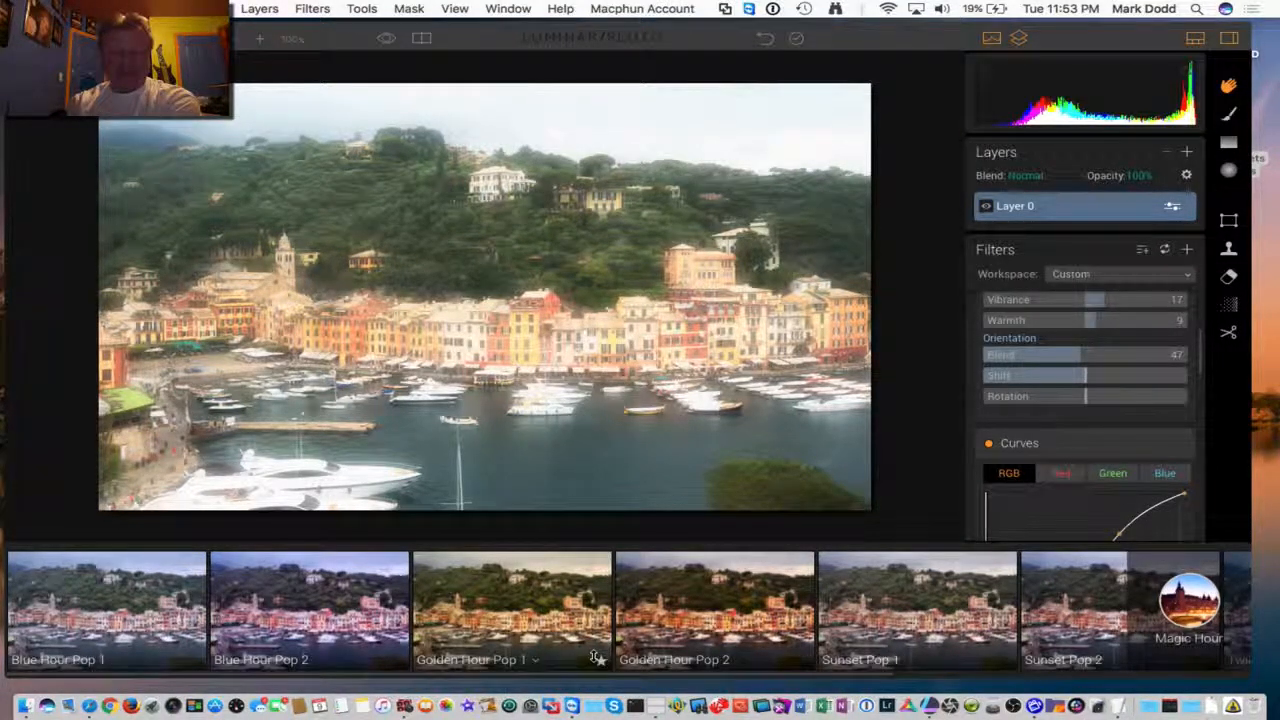
{"action": "scroll", "coordinate": [595, 658], "scroll_direction": "right", "scroll_amount": 5}
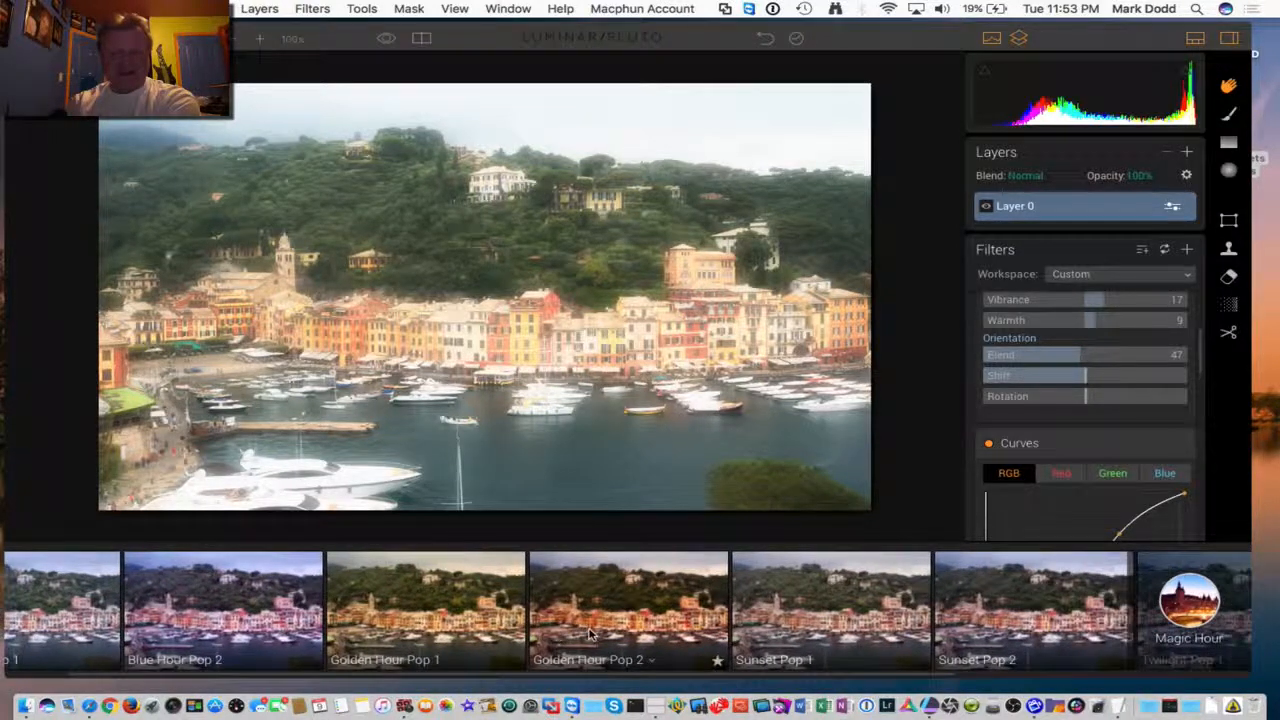
{"action": "left_click", "coordinate": [590, 634]}
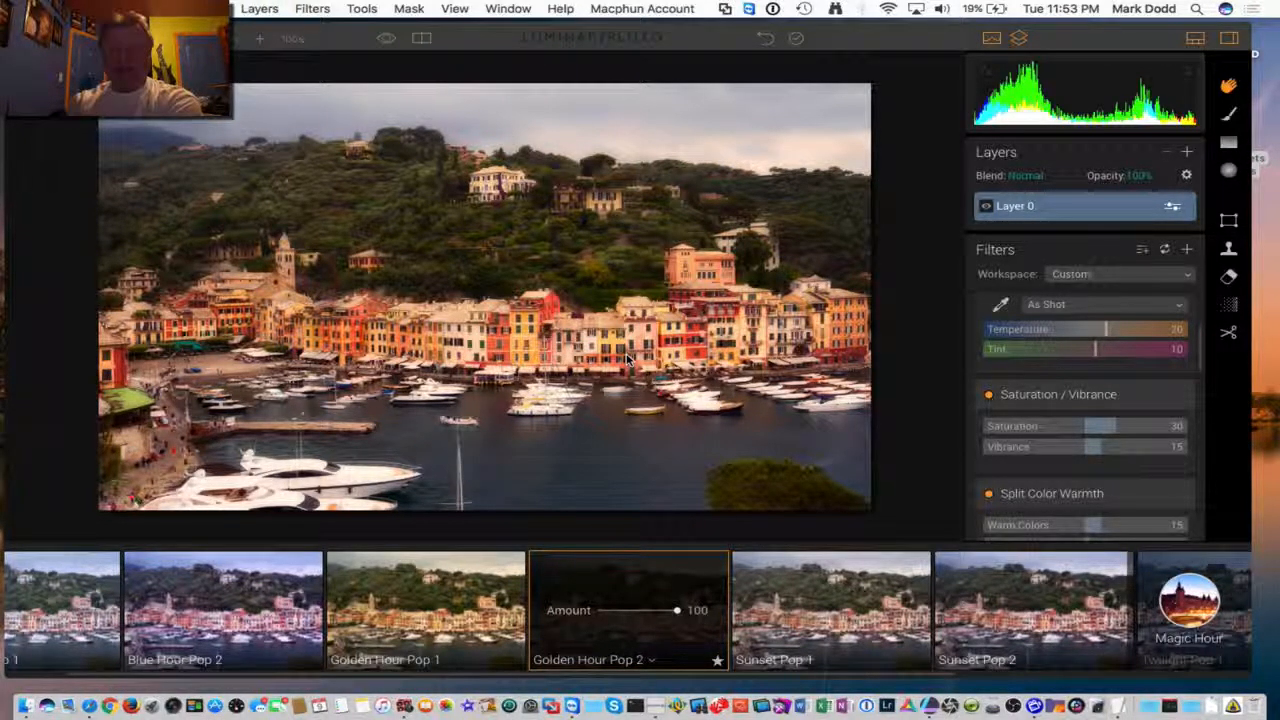
Switch to the Scott Wyden Kyvowitz preset collection, apply Grit on the street and browse the remaining presets through Wild.
{"action": "left_click", "coordinate": [1190, 617]}
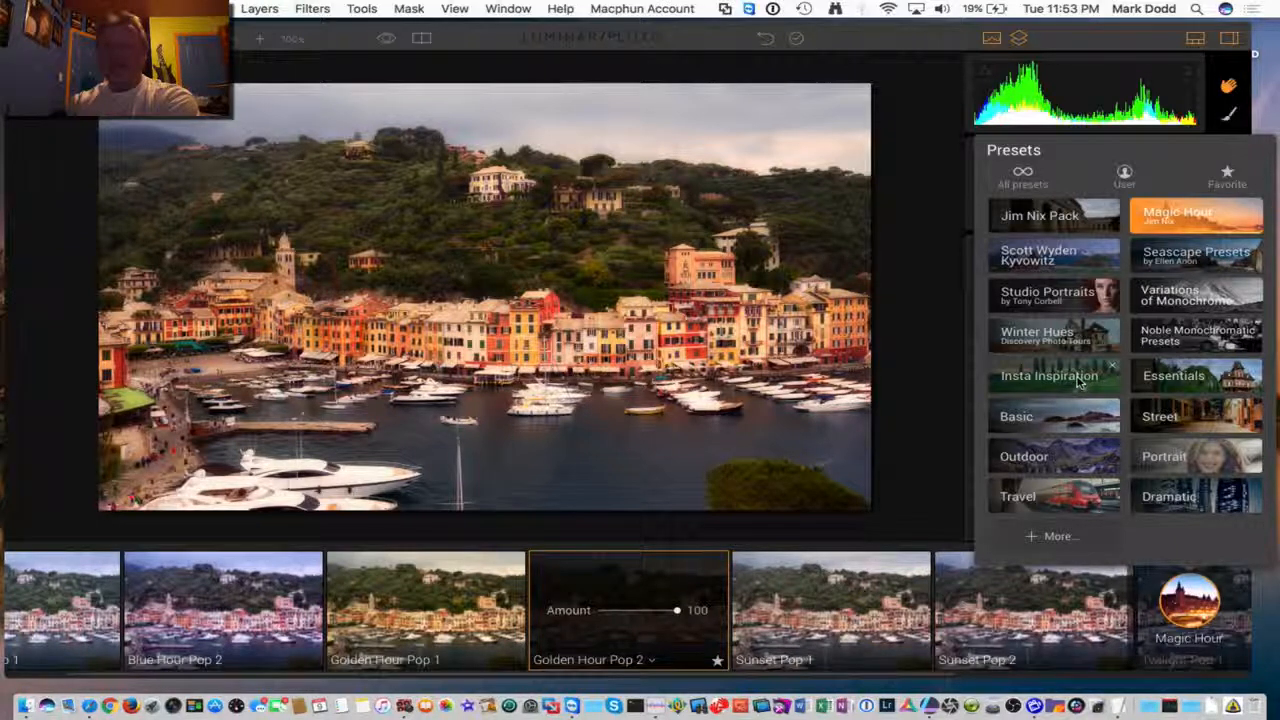
{"action": "left_click", "coordinate": [1048, 255]}
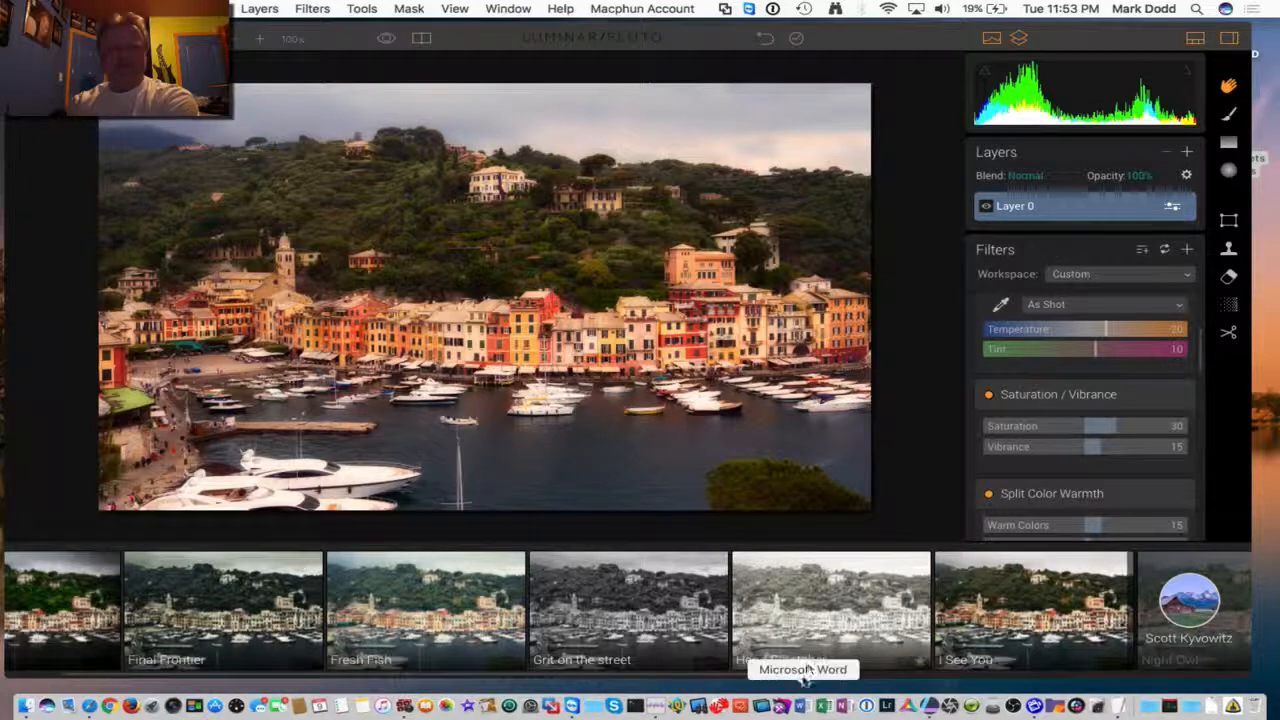
{"action": "left_click", "coordinate": [580, 633]}
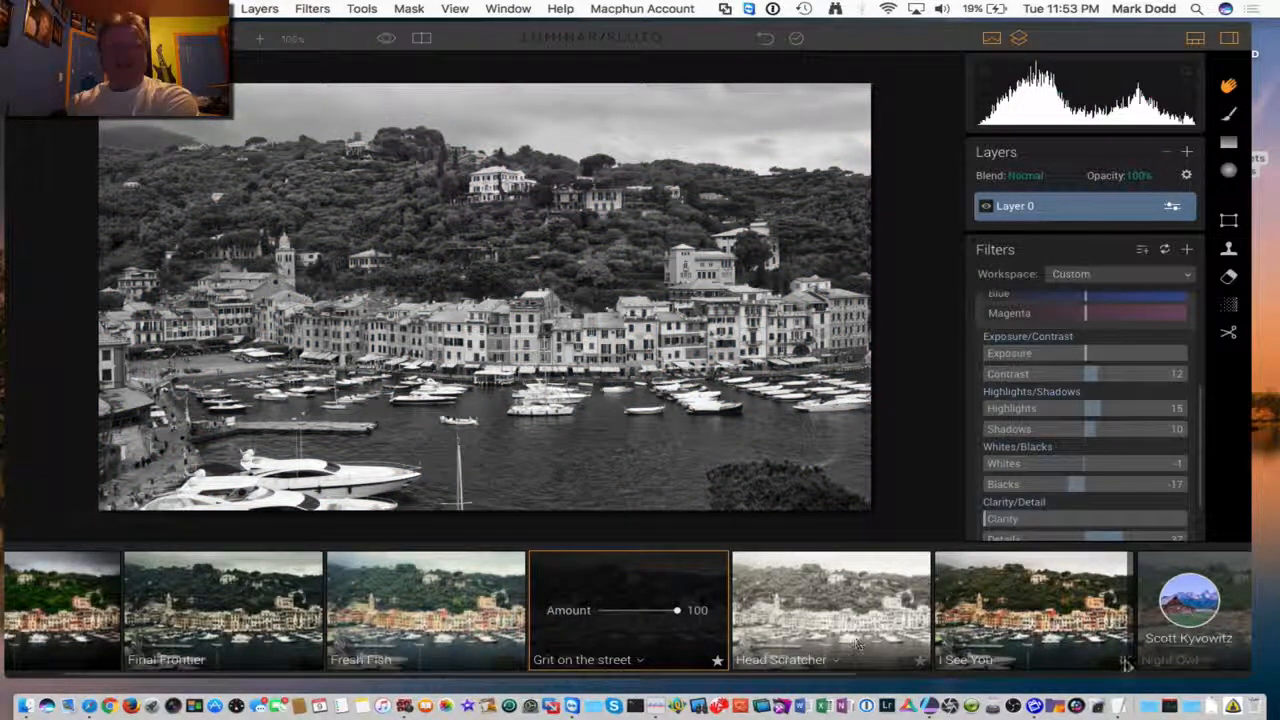
{"action": "scroll", "coordinate": [955, 612], "scroll_direction": "right", "scroll_amount": 5}
{"action": "scroll", "coordinate": [955, 612], "scroll_direction": "right", "scroll_amount": 2}
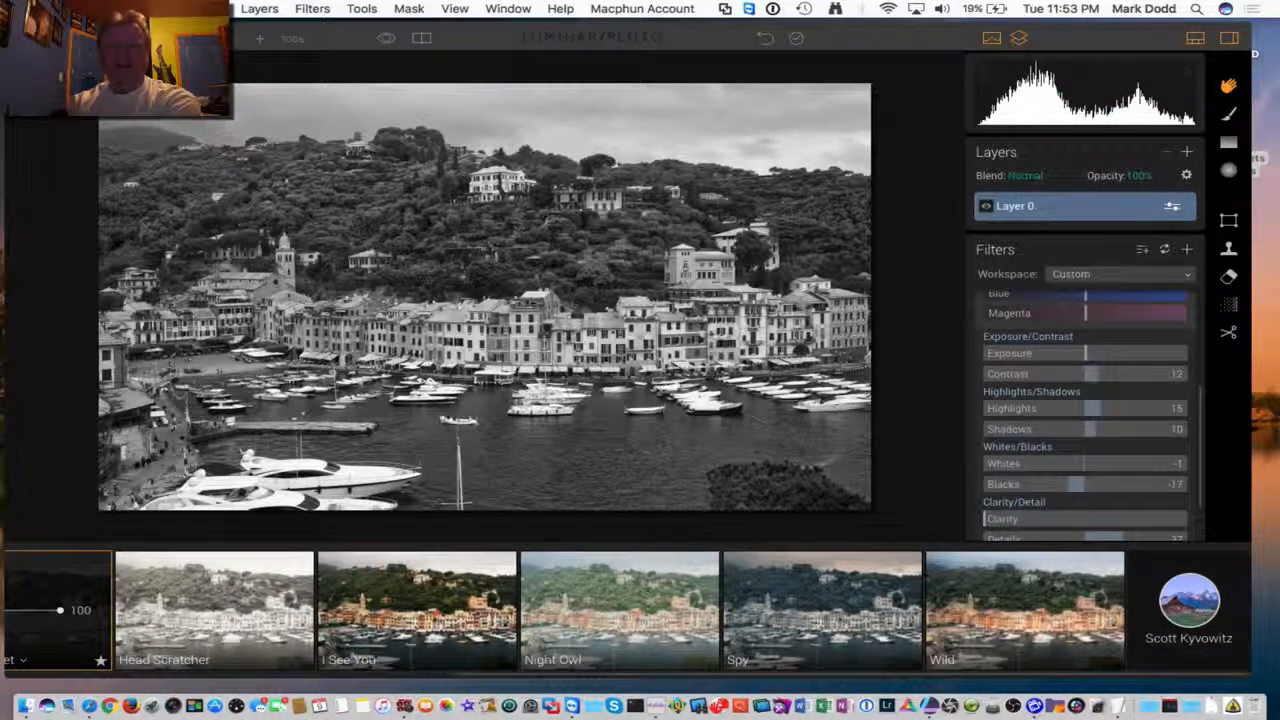
Switch the preset collection to Insta Inspiration and browse its previews from IG-Clarendon through IG-Lo-Fi.
{"action": "left_click", "coordinate": [1172, 597]}
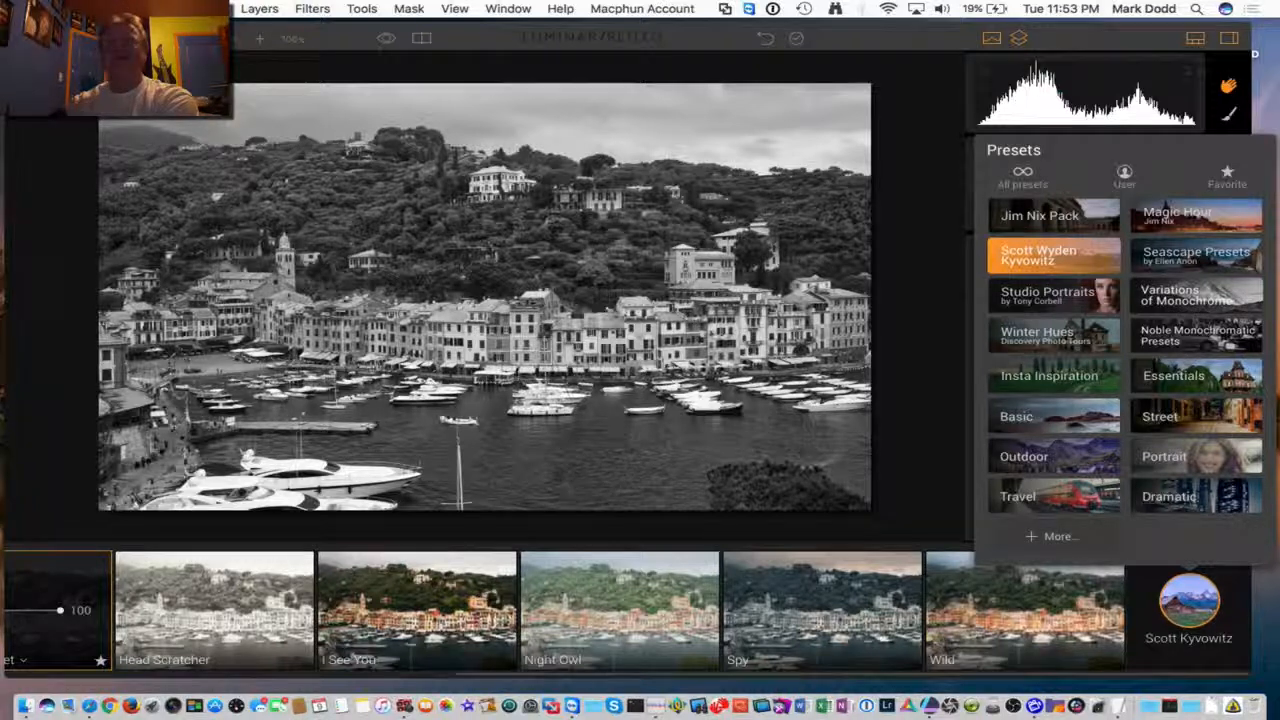
{"action": "left_click", "coordinate": [1047, 380]}
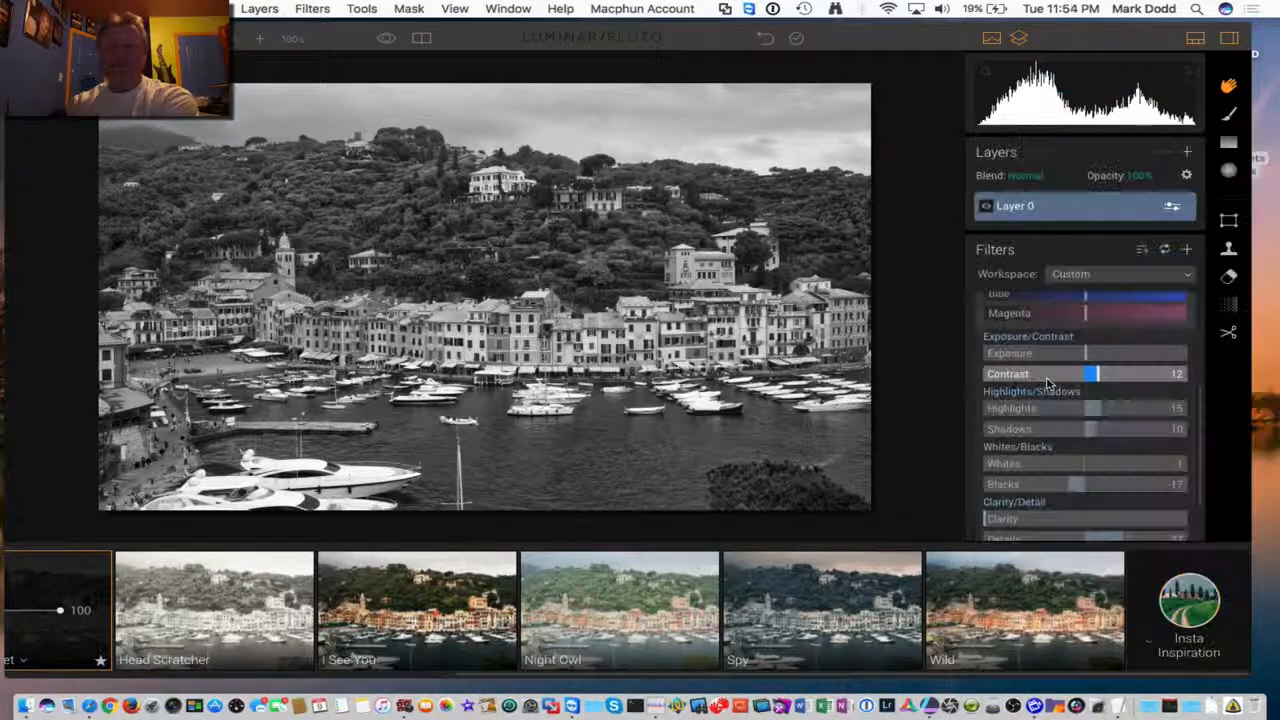
{"action": "scroll", "coordinate": [808, 632], "scroll_direction": "right", "scroll_amount": 1}
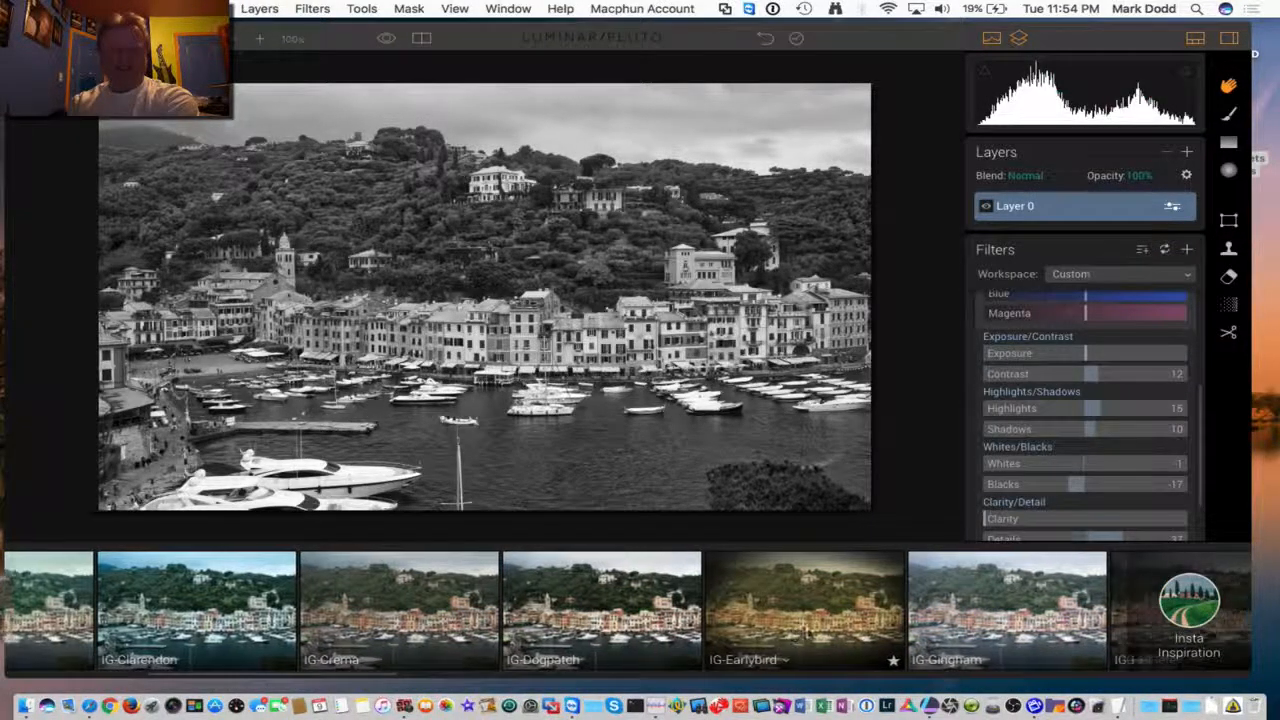
{"action": "scroll", "coordinate": [707, 677], "scroll_direction": "right", "scroll_amount": 10}
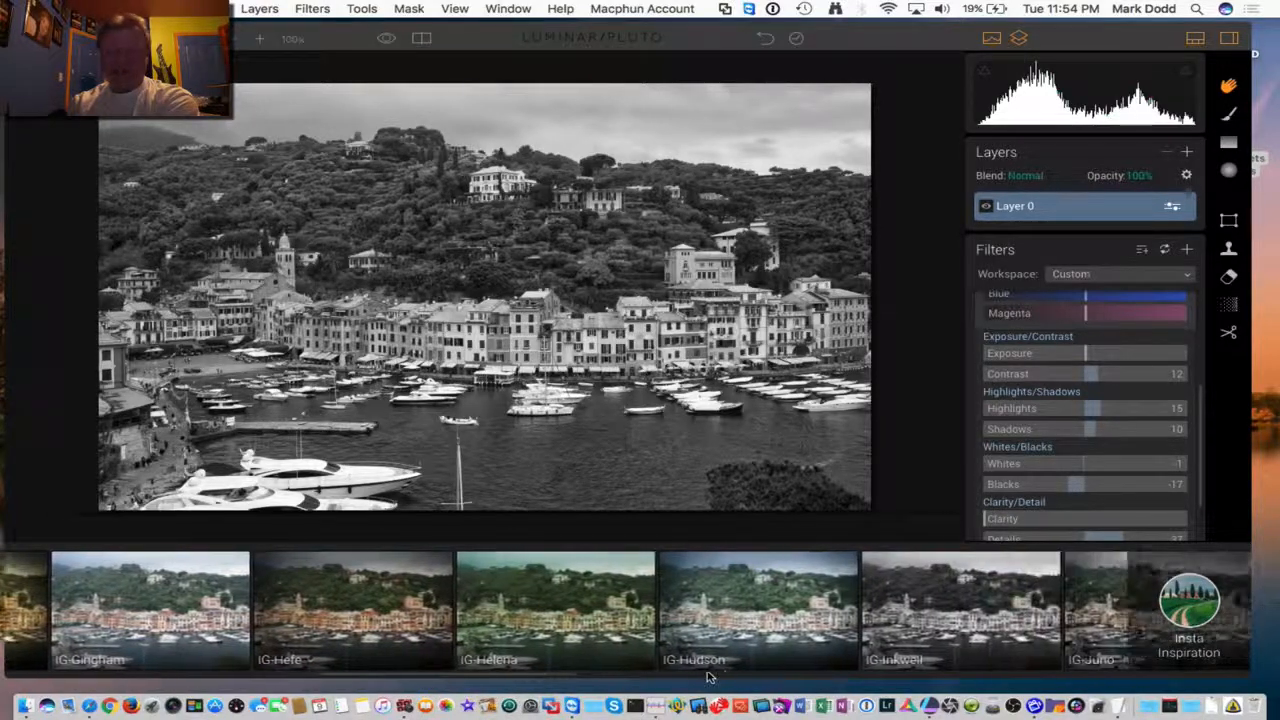
{"action": "scroll", "coordinate": [707, 677], "scroll_direction": "right", "scroll_amount": 4}
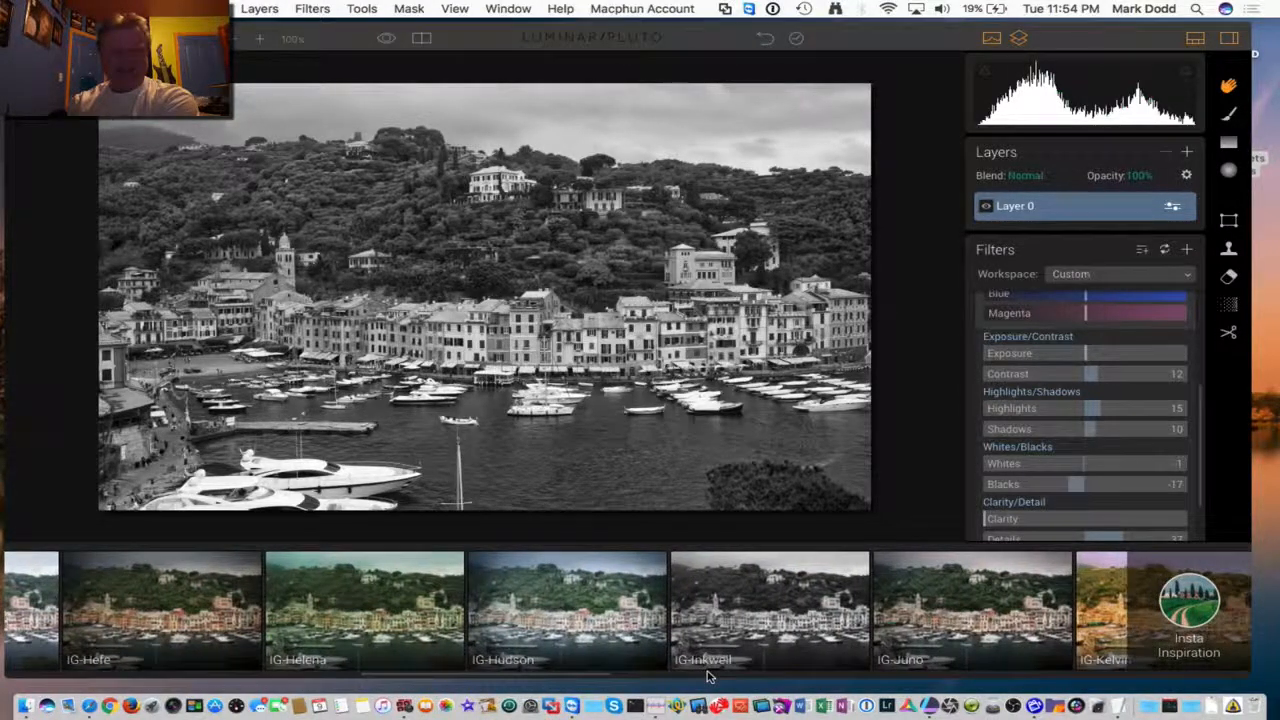
{"action": "scroll", "coordinate": [707, 677], "scroll_direction": "right", "scroll_amount": 5}
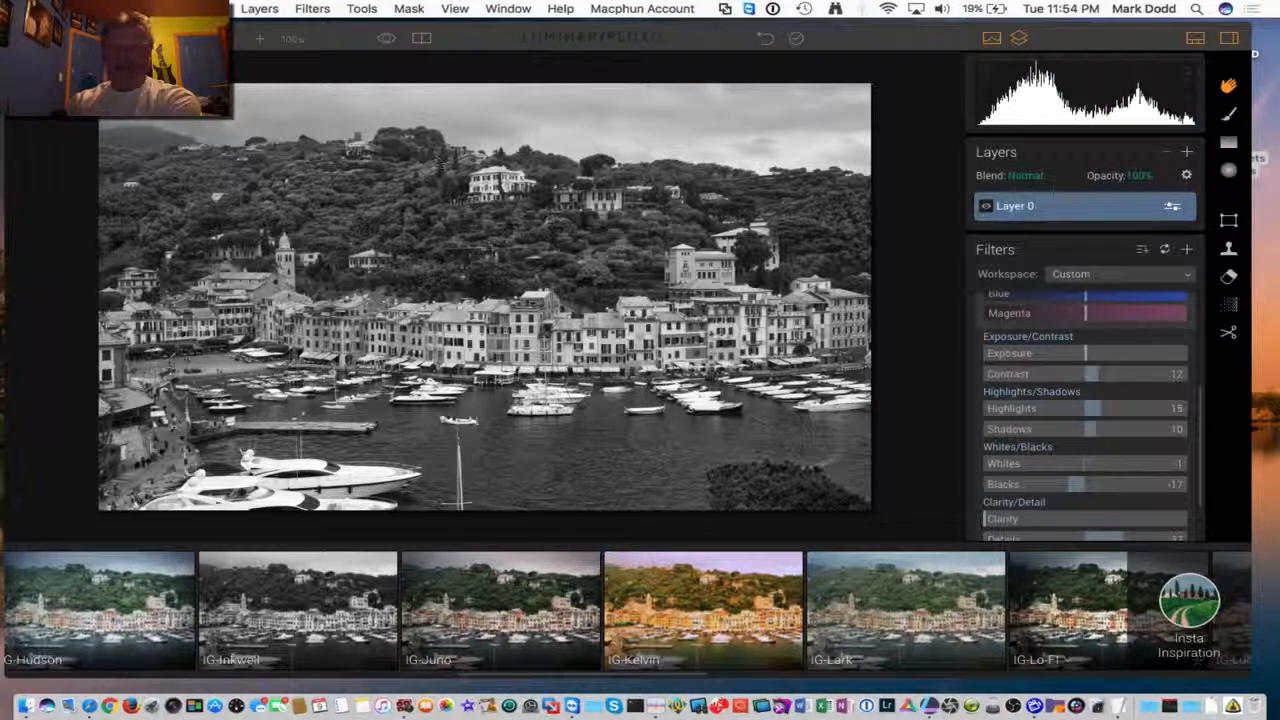
Close the sample image without saving its changes.
{"action": "left_click", "coordinate": [18, 38]}
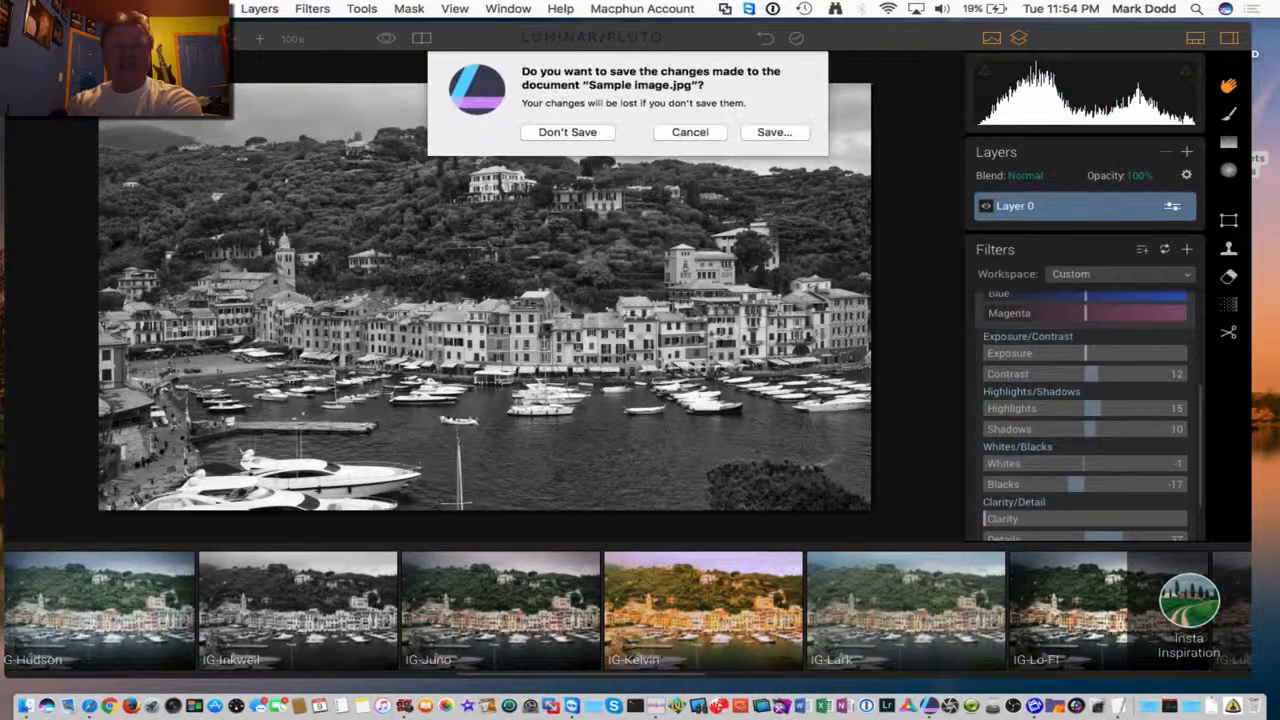
{"action": "left_click", "coordinate": [558, 134]}
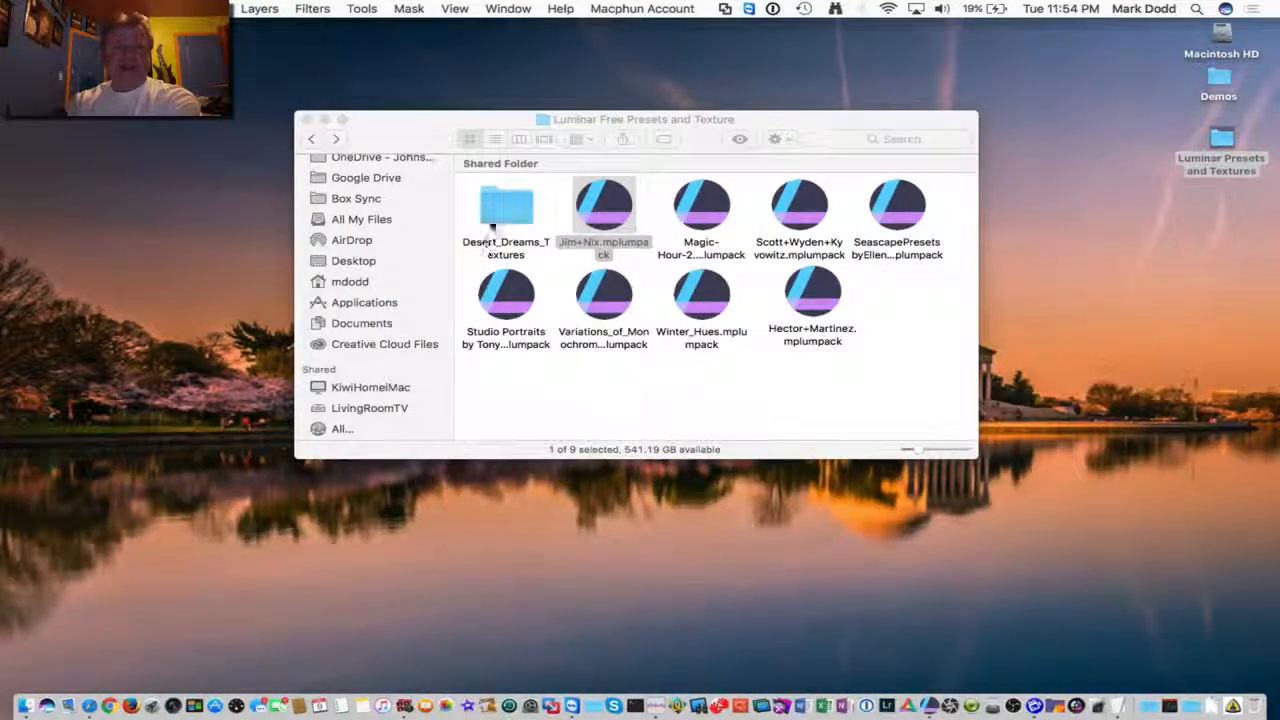
Show the texture images in the Desert_Dreams_Textures folder in Finder and switch back to Luminar.
{"action": "double_click", "coordinate": [506, 205]}
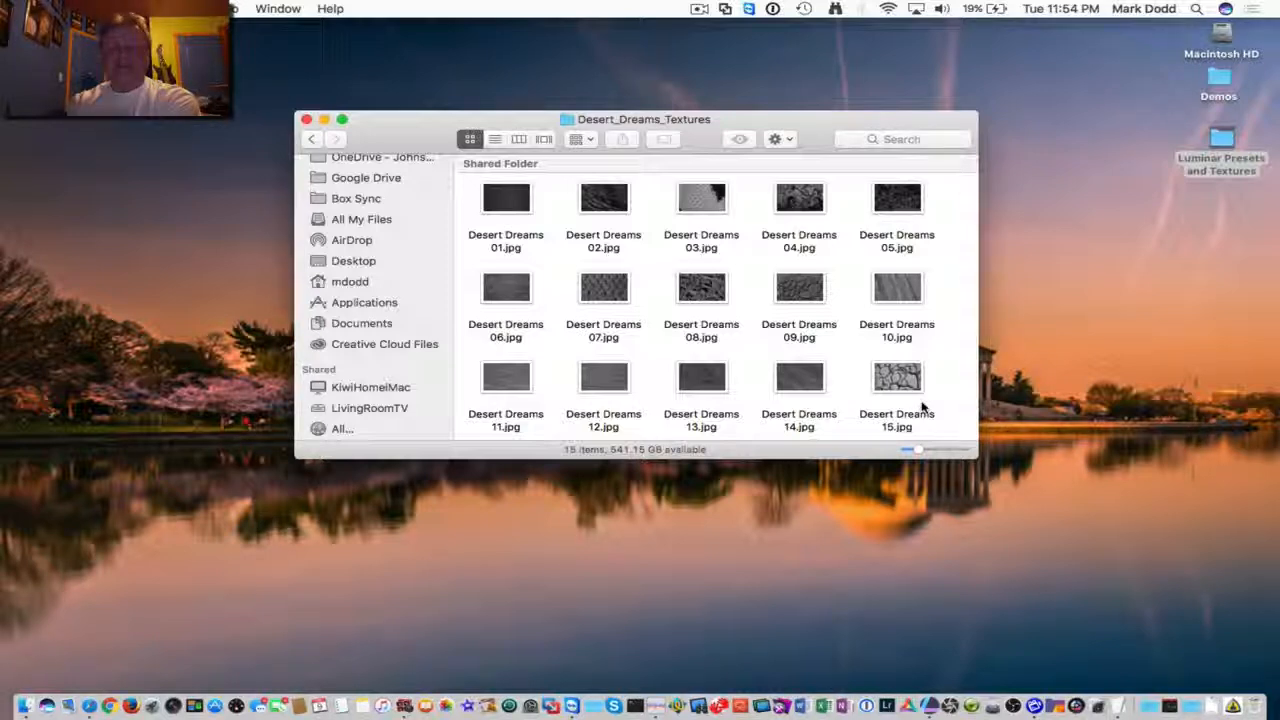
{"action": "left_click", "coordinate": [930, 708]}
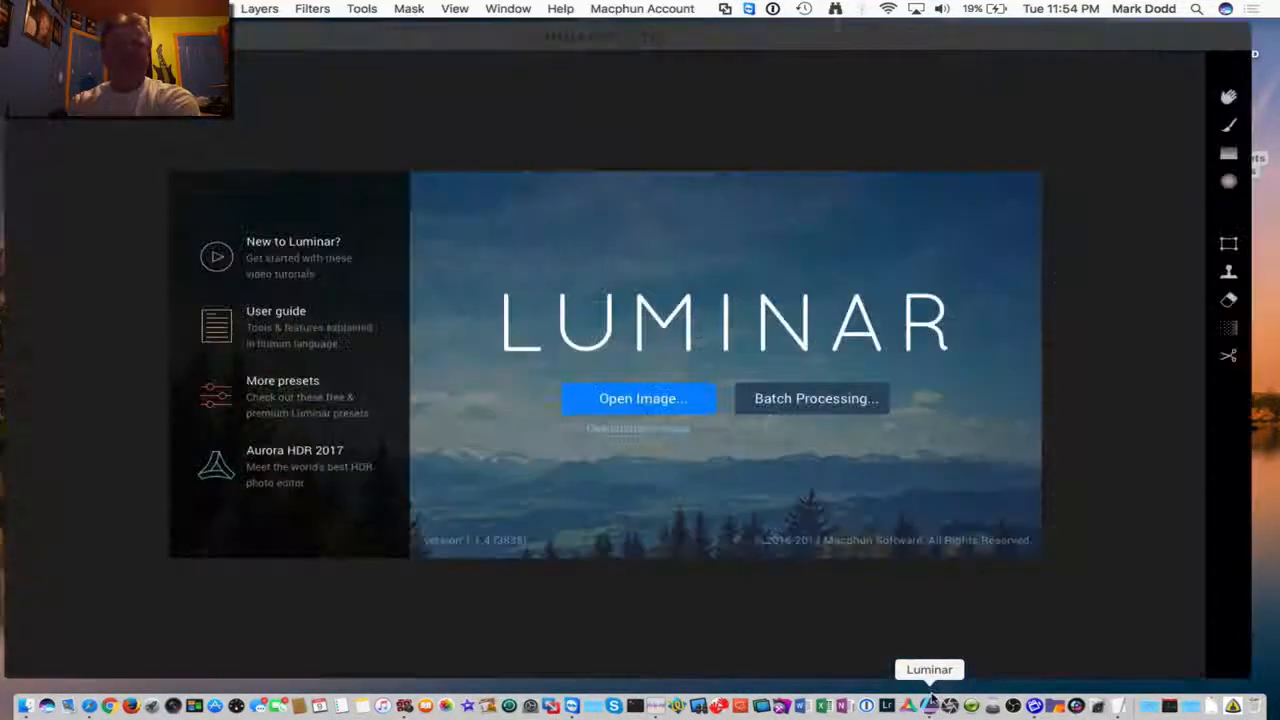
Open the sample image and start adding a new image layer from the Desktop's Desert_Dreams_Textures folder inside the free presets and textures folder.
{"action": "left_click", "coordinate": [628, 430]}
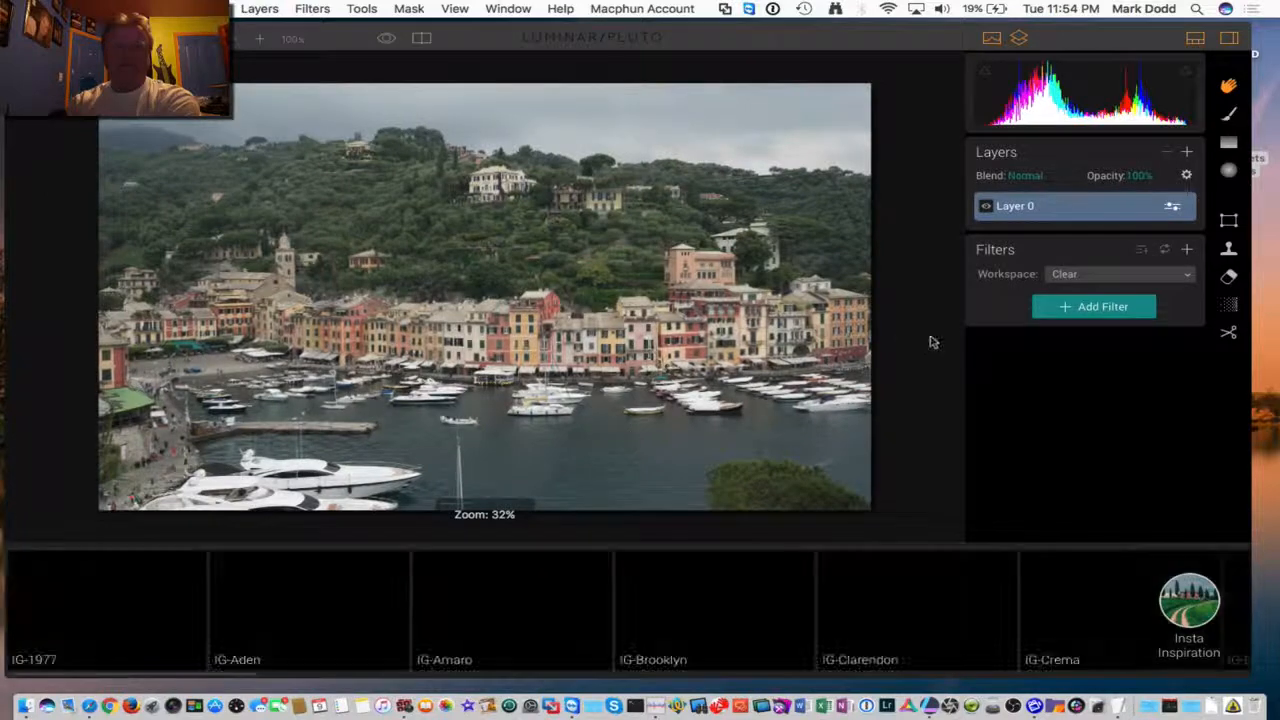
{"action": "left_click", "coordinate": [1187, 153]}
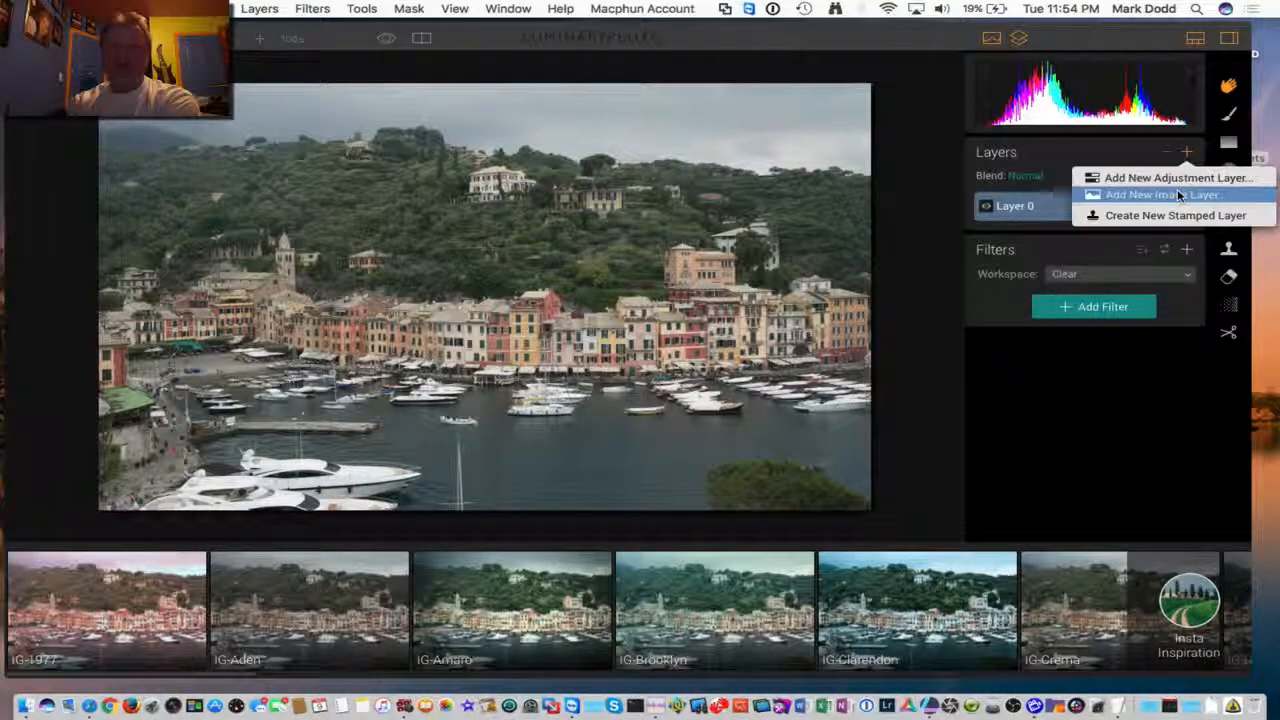
{"action": "left_click", "coordinate": [1179, 195]}
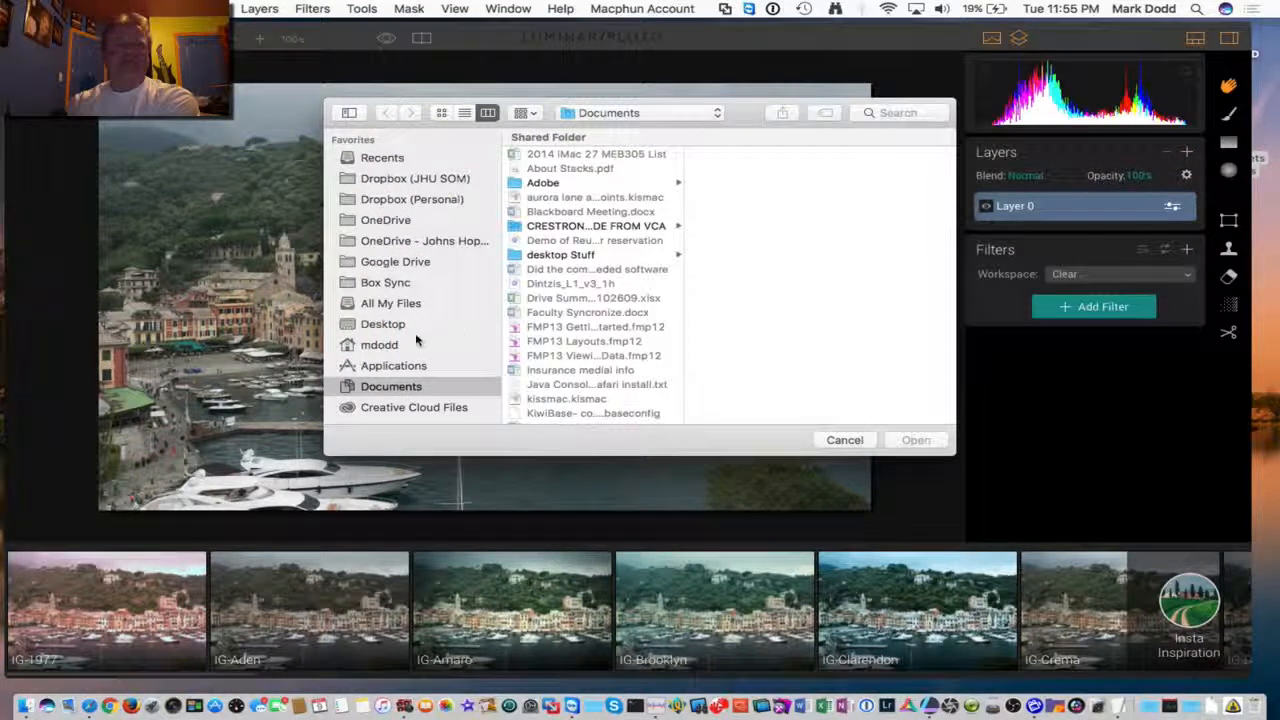
{"action": "left_click", "coordinate": [409, 325]}
{"action": "left_click", "coordinate": [582, 169]}
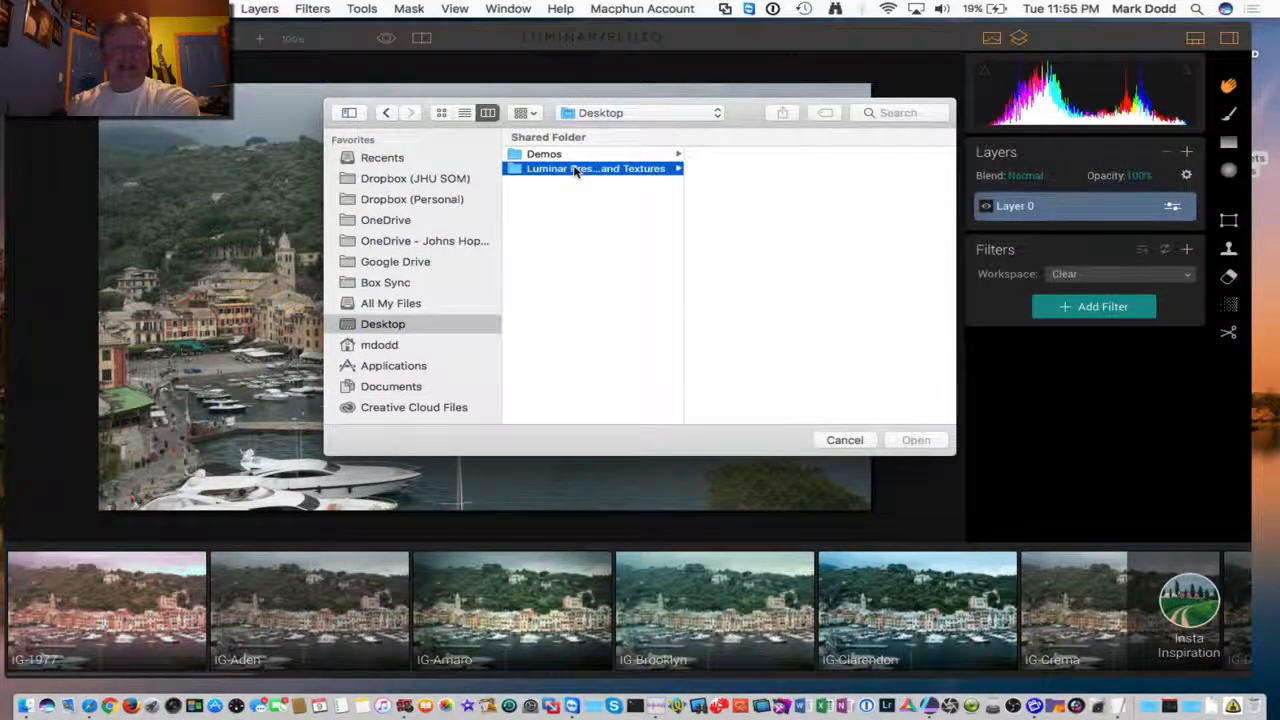
{"action": "left_click", "coordinate": [742, 155]}
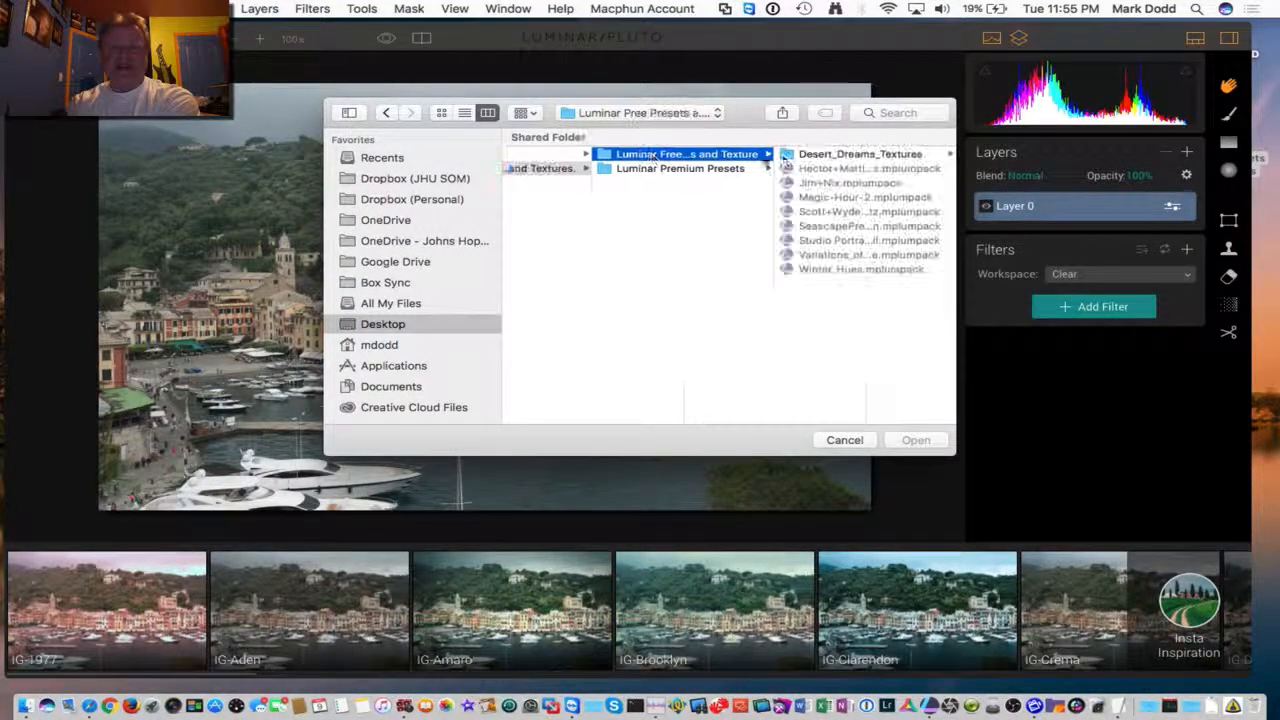
{"action": "left_click", "coordinate": [808, 154]}
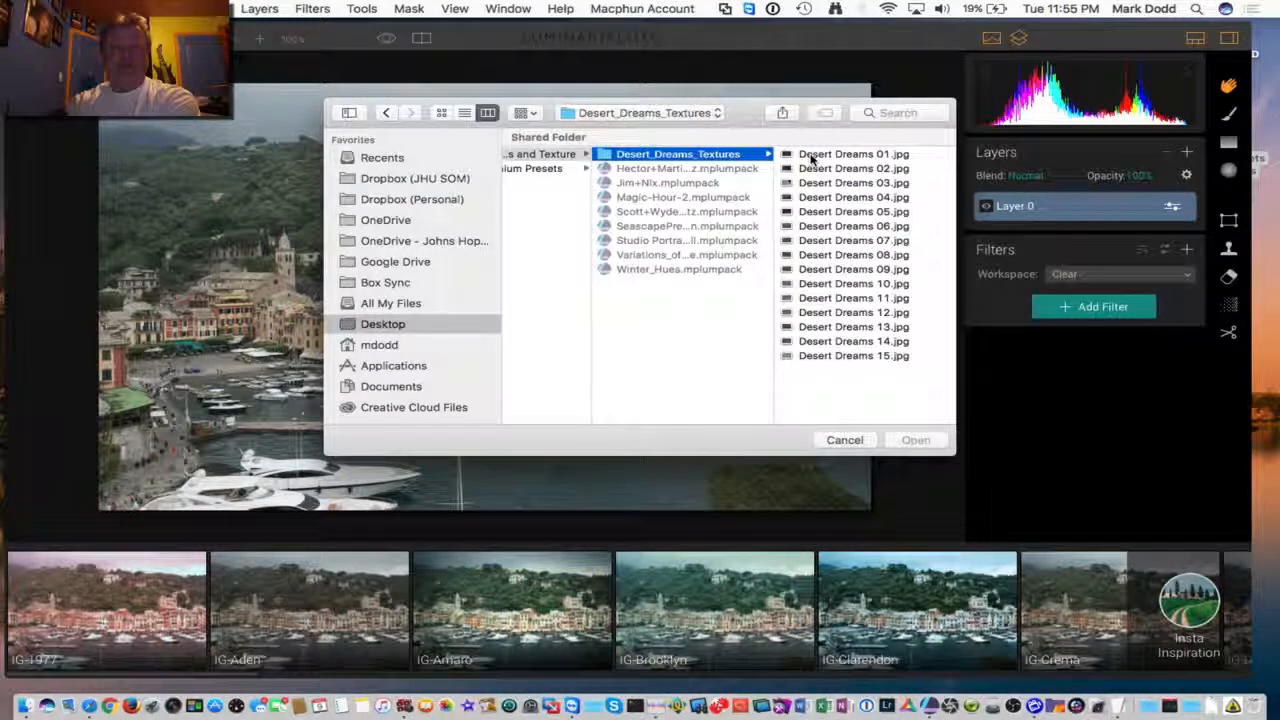
Preview the textures from Desert Dreams 01.jpg through 07.jpg and add Desert Dreams 07.jpg as the image layer.
{"action": "left_click", "coordinate": [812, 157]}
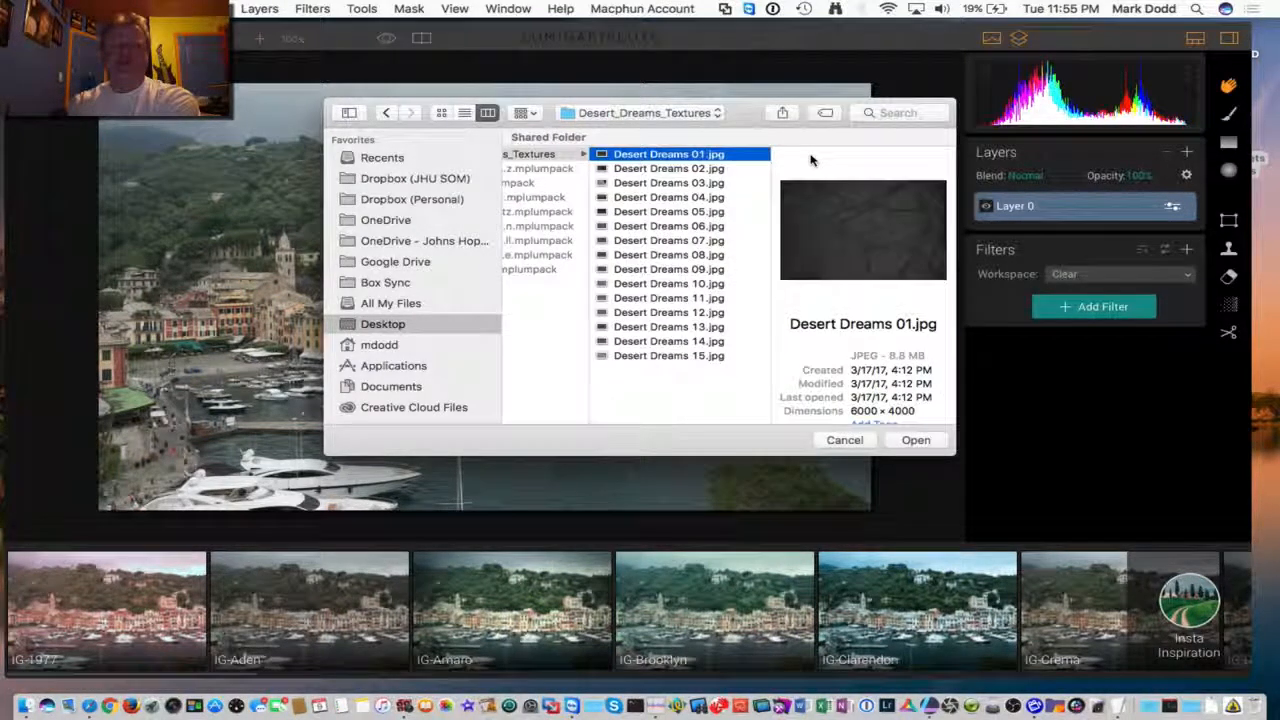
{"action": "left_click", "coordinate": [716, 168]}
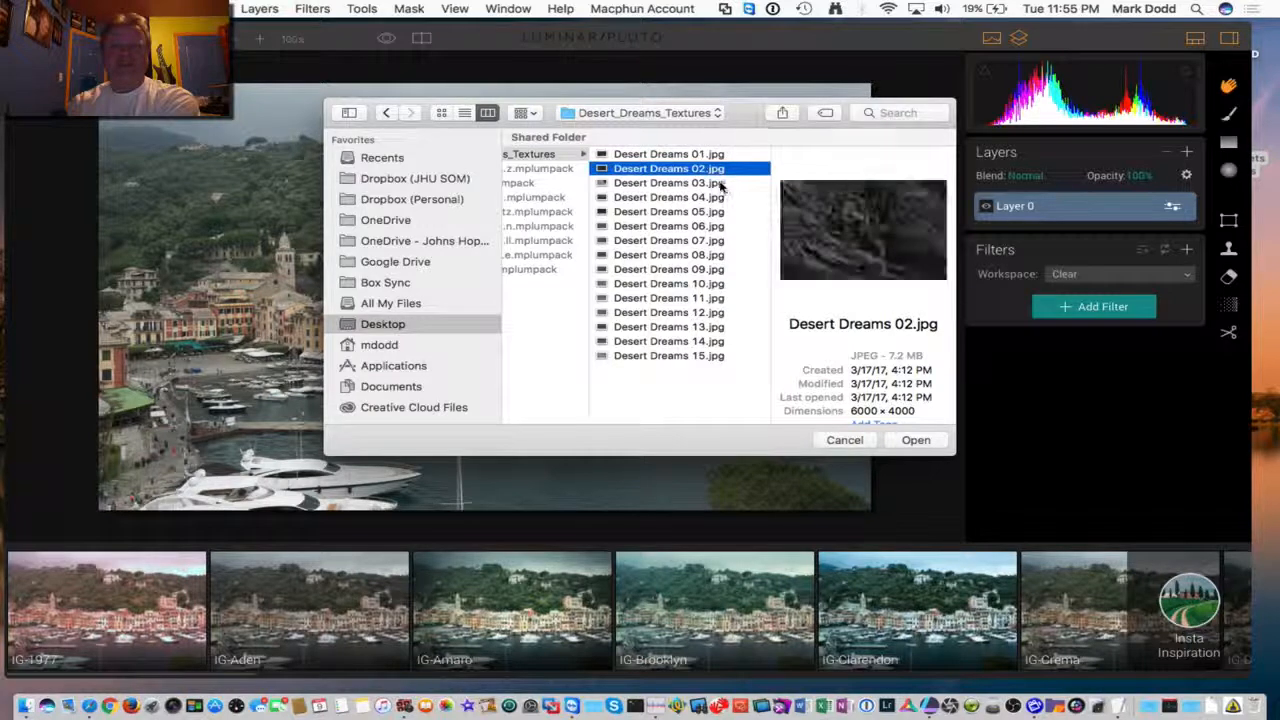
{"action": "left_click", "coordinate": [717, 184]}
{"action": "left_click", "coordinate": [716, 198]}
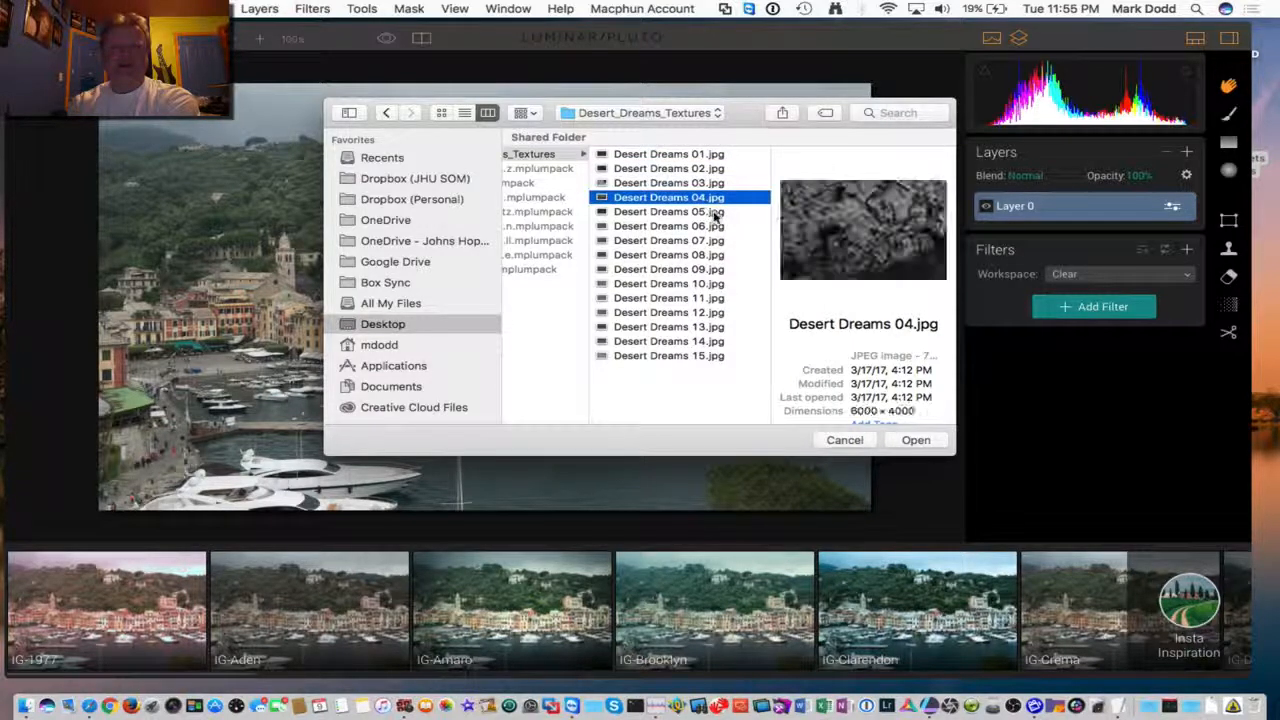
{"action": "left_click", "coordinate": [715, 212]}
{"action": "left_click", "coordinate": [716, 227]}
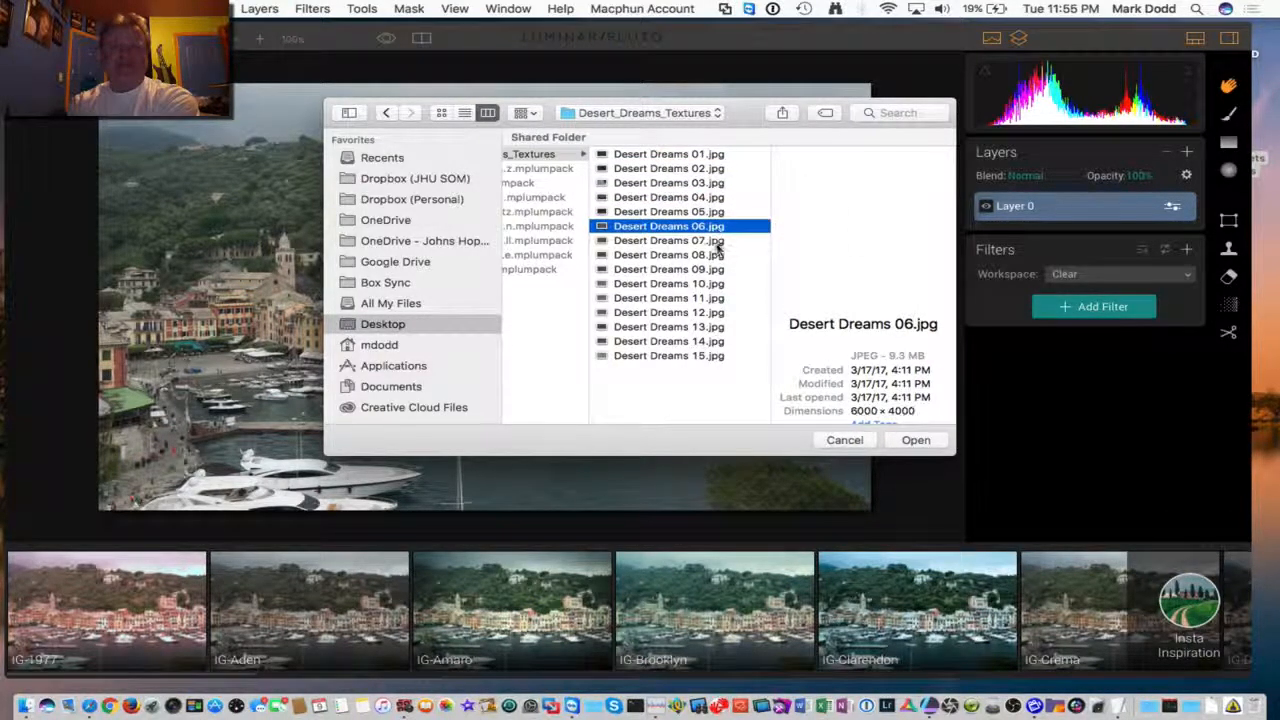
{"action": "left_click", "coordinate": [716, 242]}
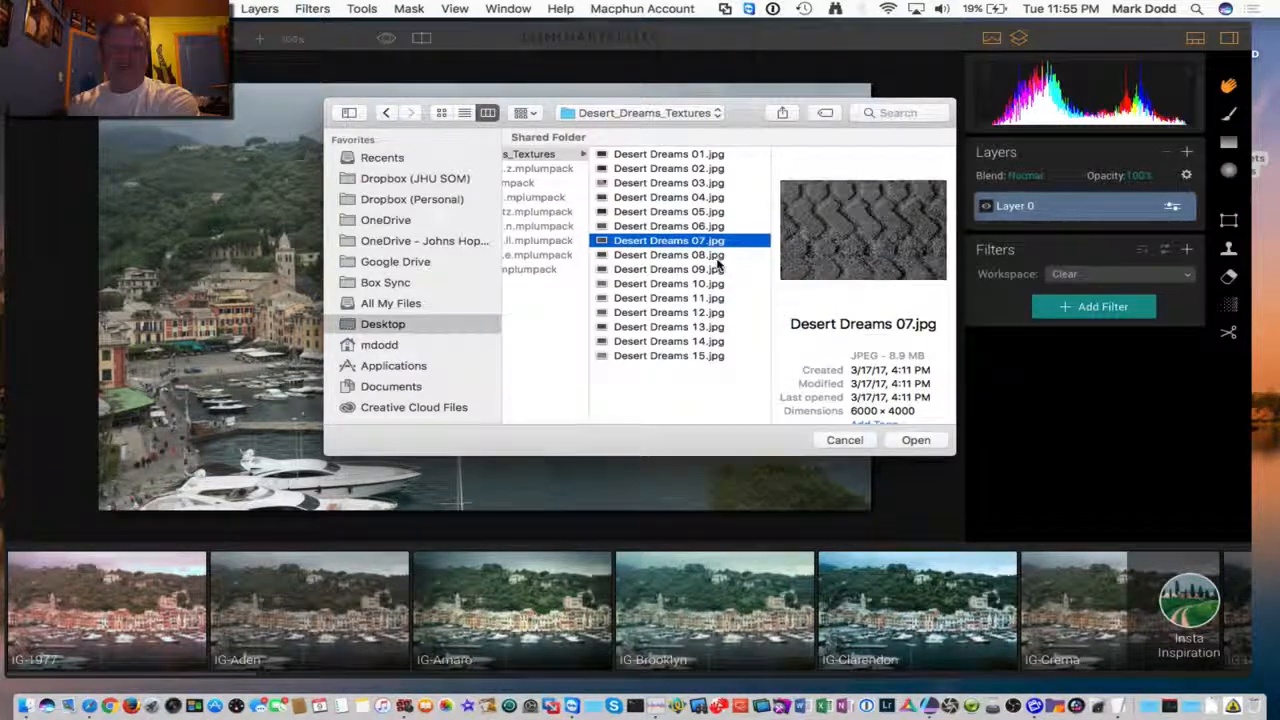
{"action": "left_click", "coordinate": [912, 449]}
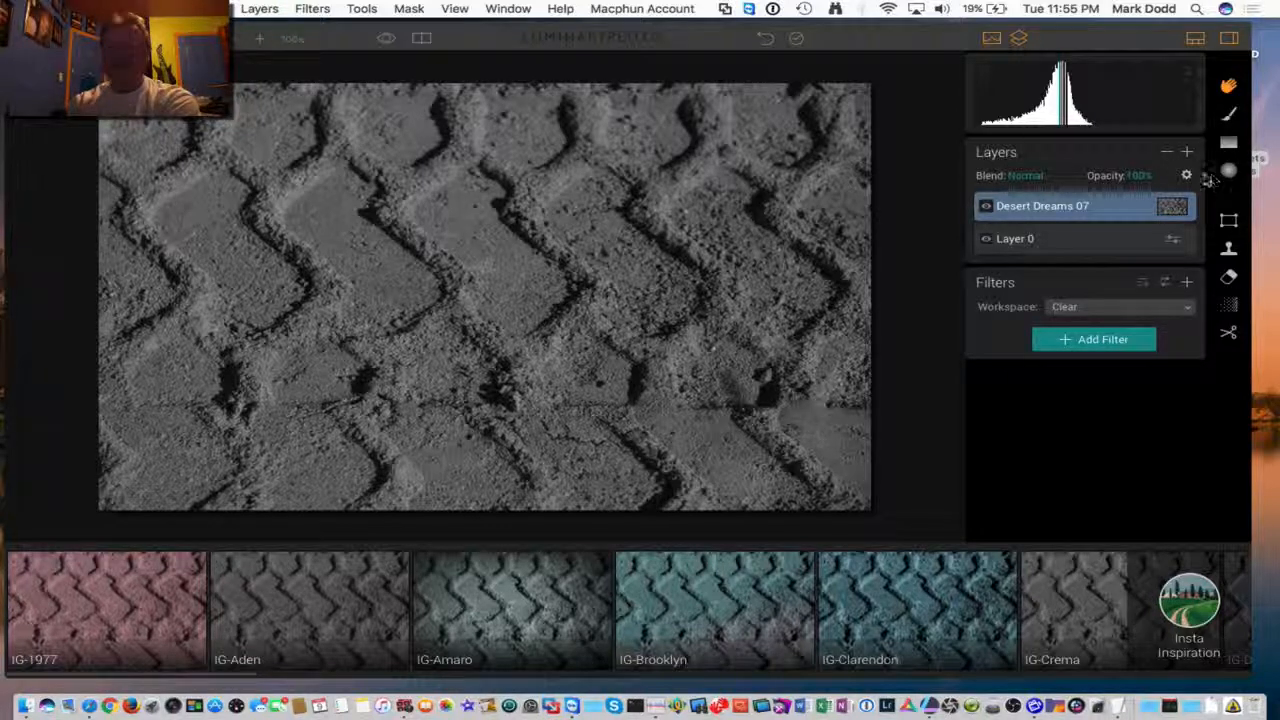
Lower the Desert Dreams 07 layer's opacity to 27% and compare the Hard Light blend mode with Normal.
{"action": "left_click", "coordinate": [1138, 175]}
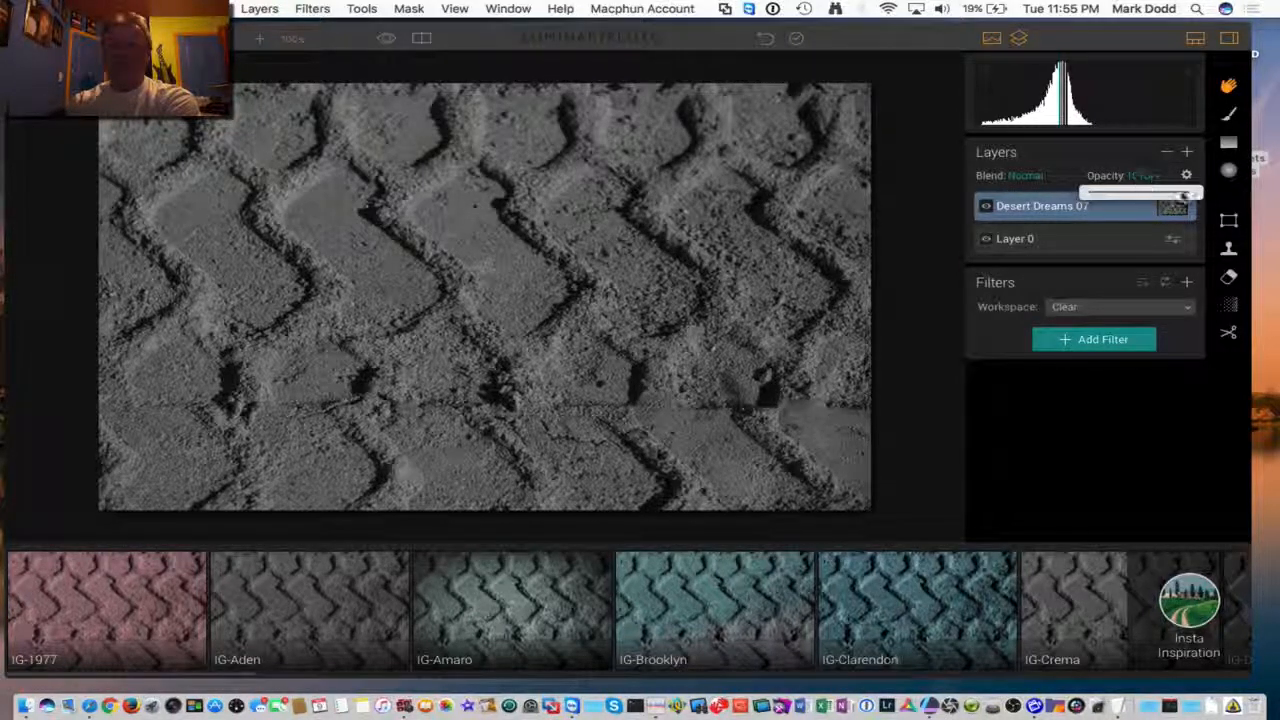
{"action": "left_click_drag", "start_coordinate": [1180, 197], "coordinate": [1116, 197]}
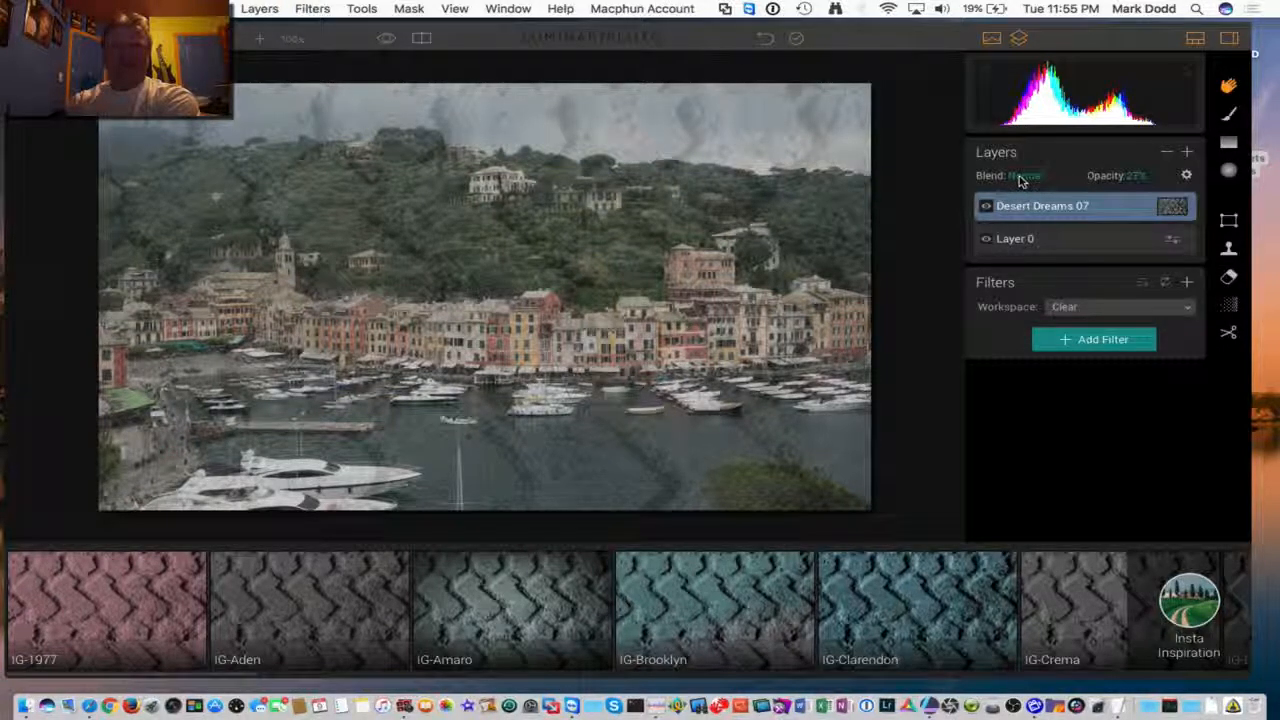
{"action": "left_click", "coordinate": [1025, 176]}
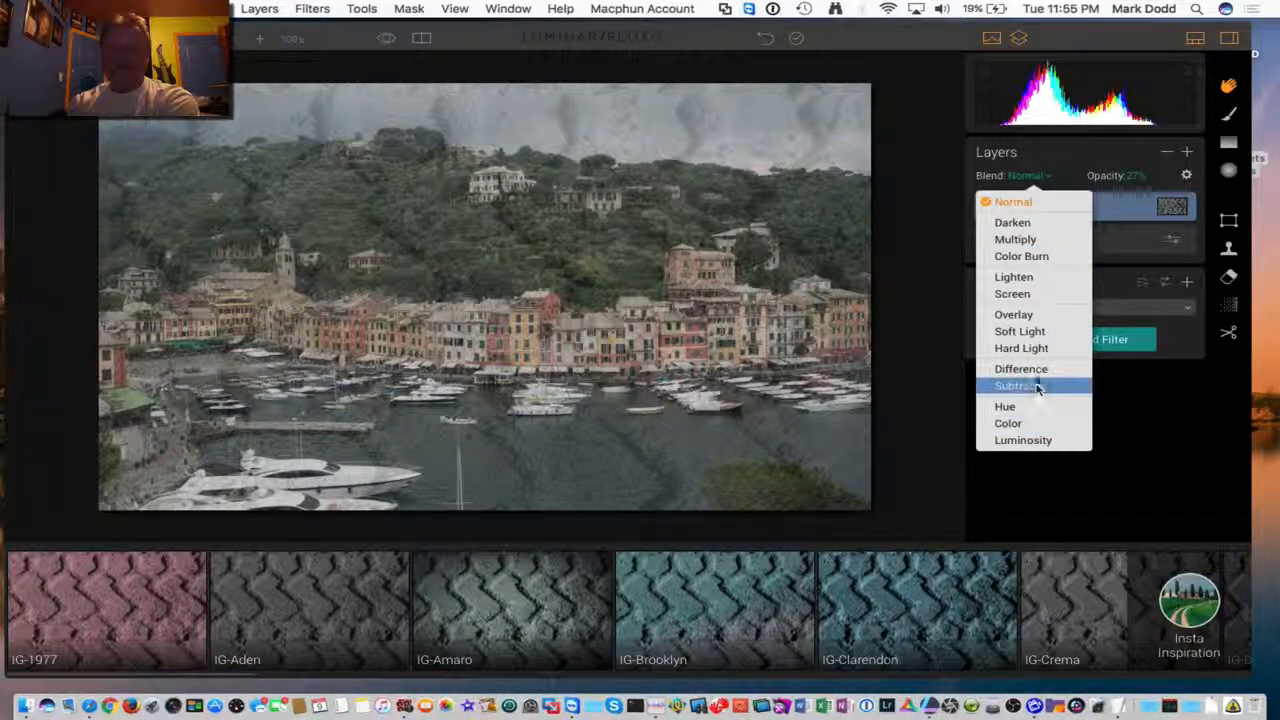
{"action": "left_click", "coordinate": [1030, 348]}
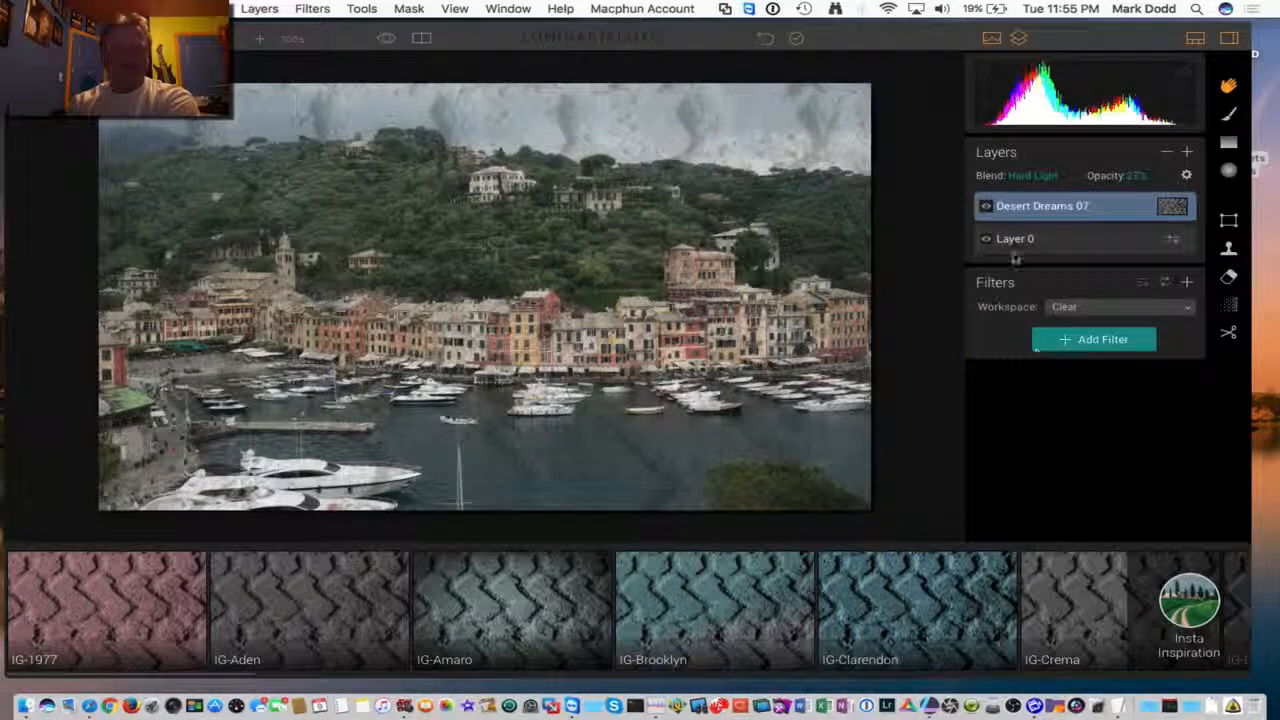
{"action": "left_click", "coordinate": [1034, 177]}
{"action": "left_click", "coordinate": [1032, 203]}
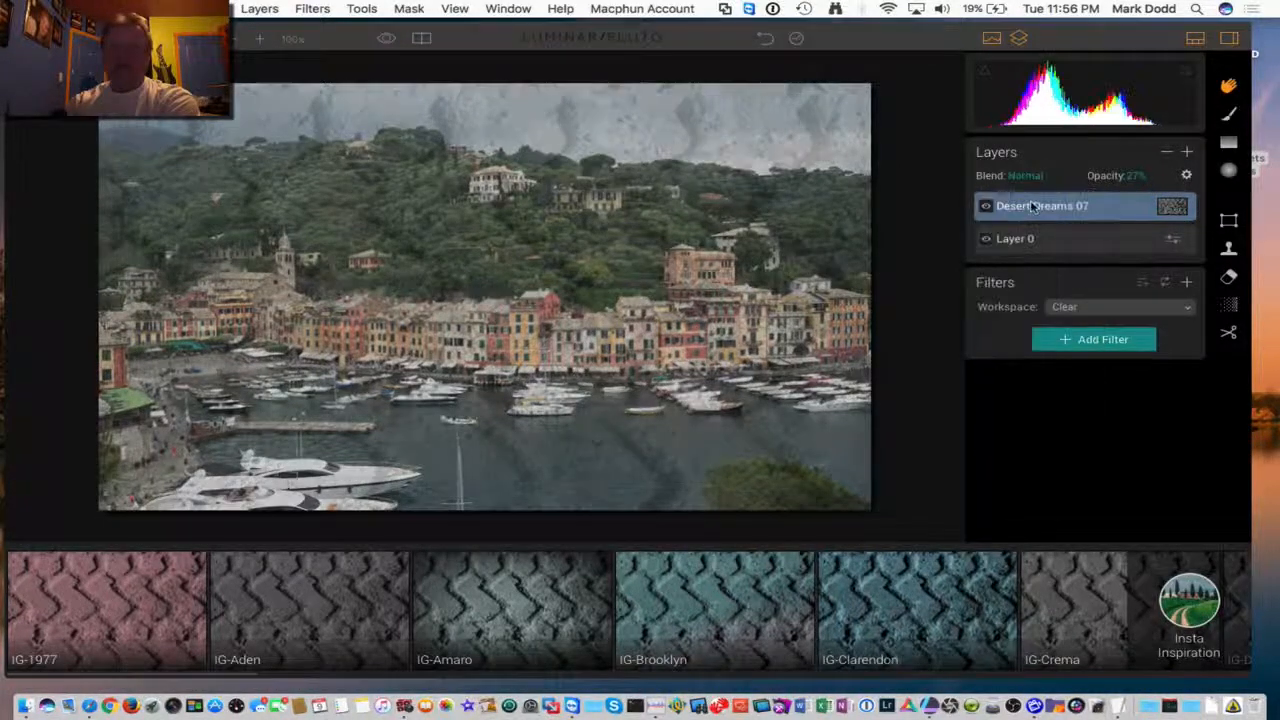
Try the Darken and Lighten blend modes on the Desert Dreams 07 layer, and settle on Difference.
{"action": "left_click", "coordinate": [1032, 176]}
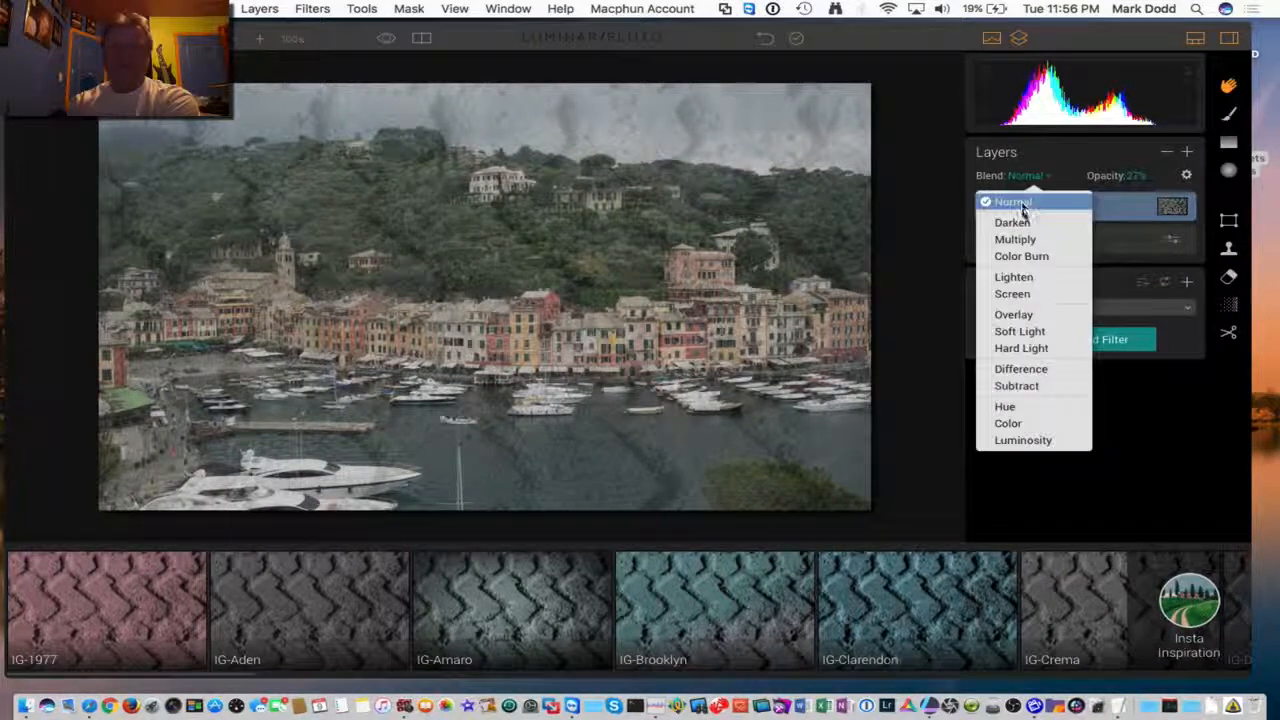
{"action": "left_click", "coordinate": [1018, 222]}
{"action": "left_click", "coordinate": [1030, 176]}
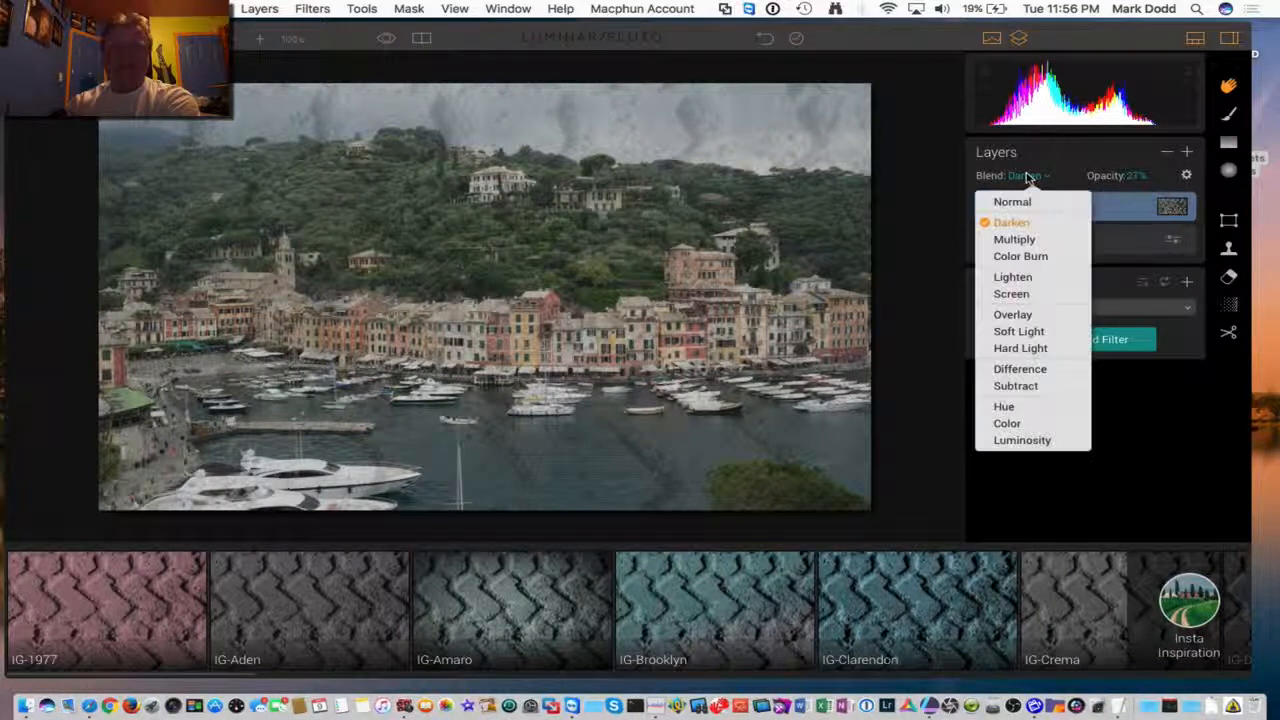
{"action": "left_click", "coordinate": [1028, 277]}
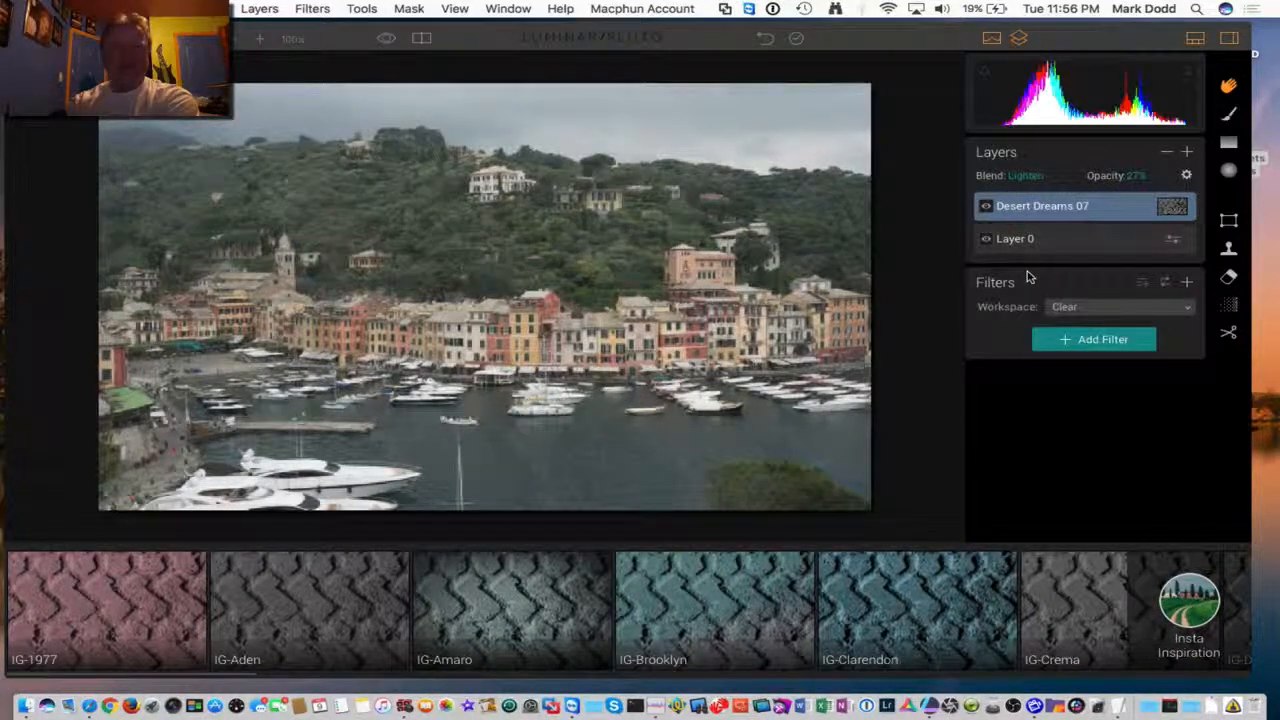
{"action": "left_click", "coordinate": [1030, 176]}
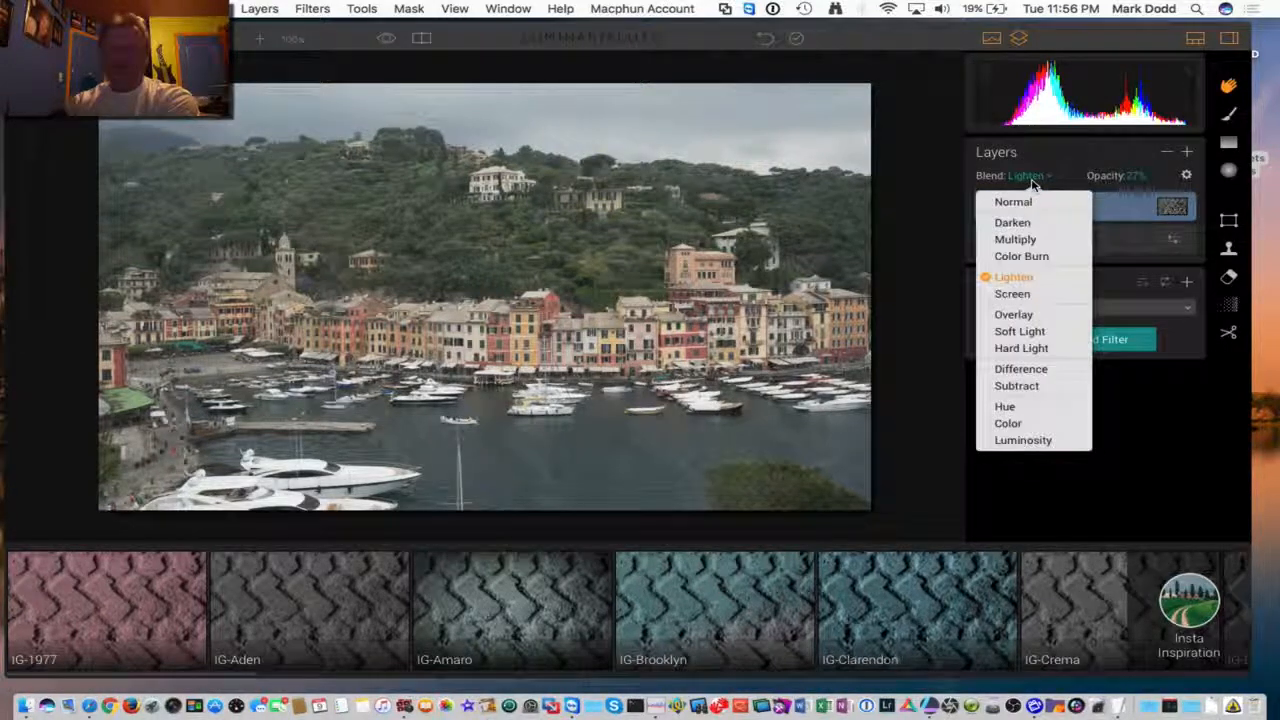
{"action": "left_click", "coordinate": [1024, 370]}
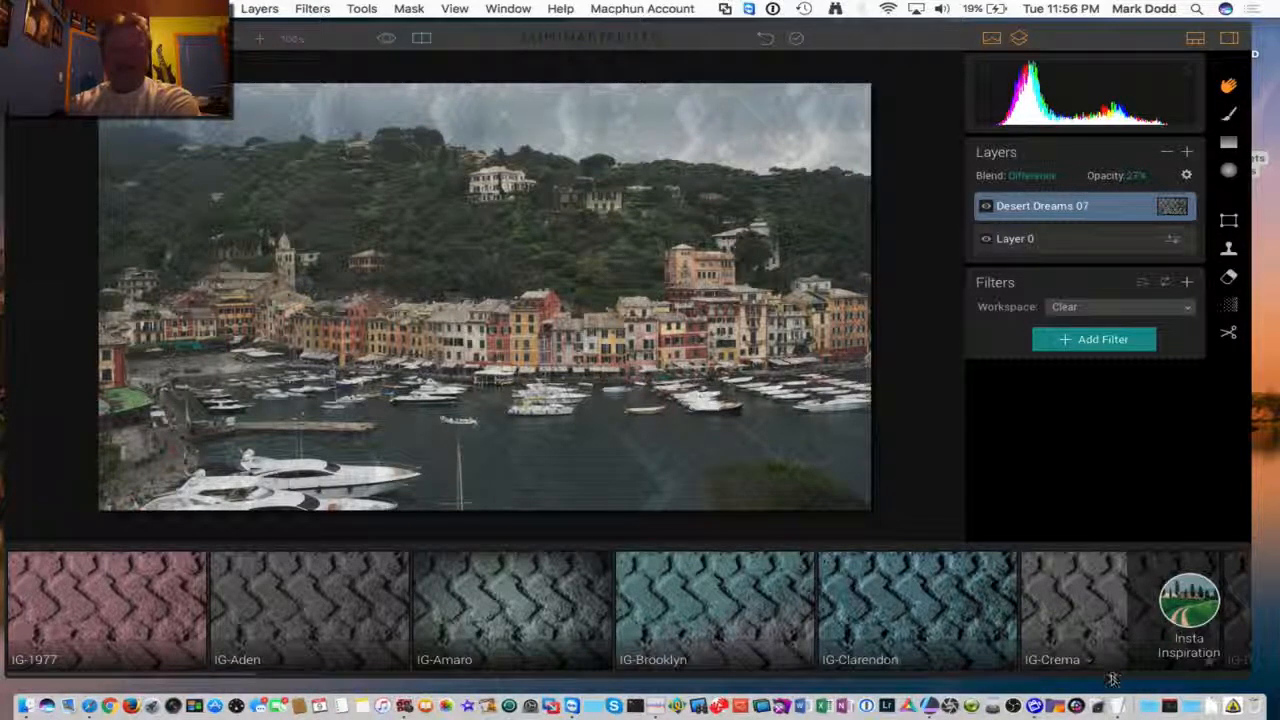
Compare the preset previews for Layer 0 and the Desert Dreams 07 layer, browsing Insta Inspiration through IG-Inkwell.
{"action": "left_click", "coordinate": [1026, 240]}
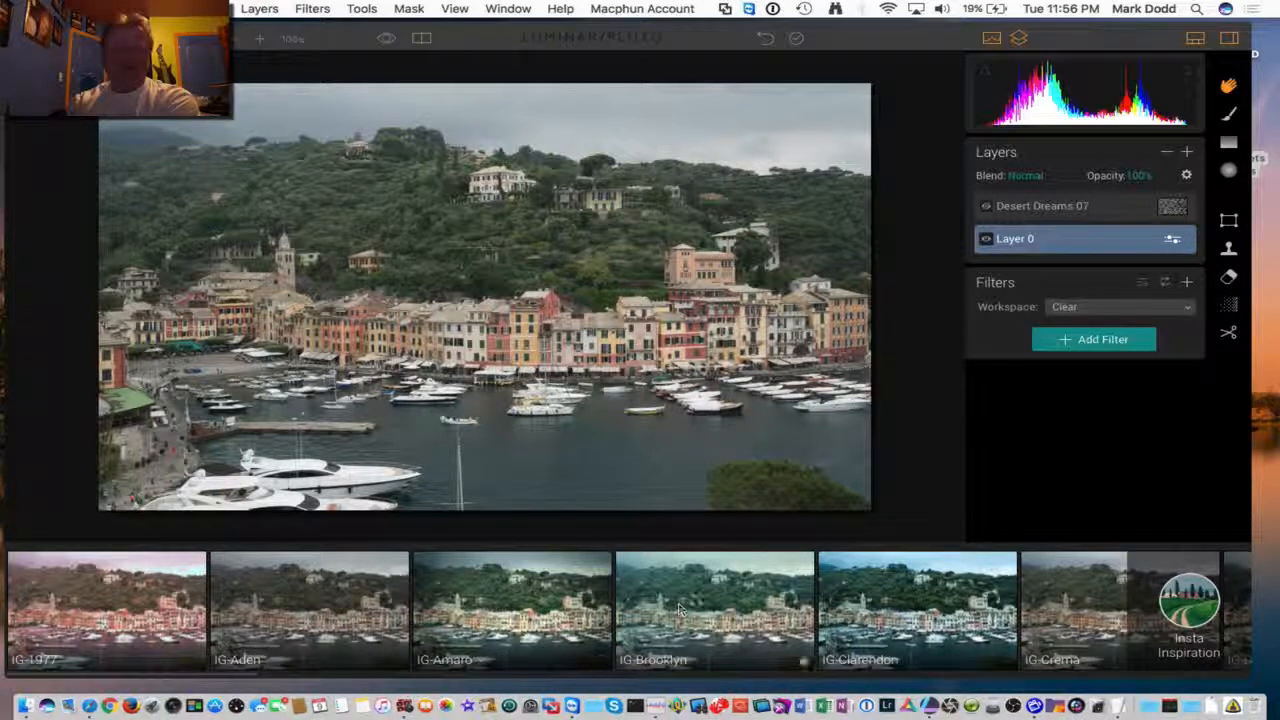
{"action": "left_click", "coordinate": [1045, 207]}
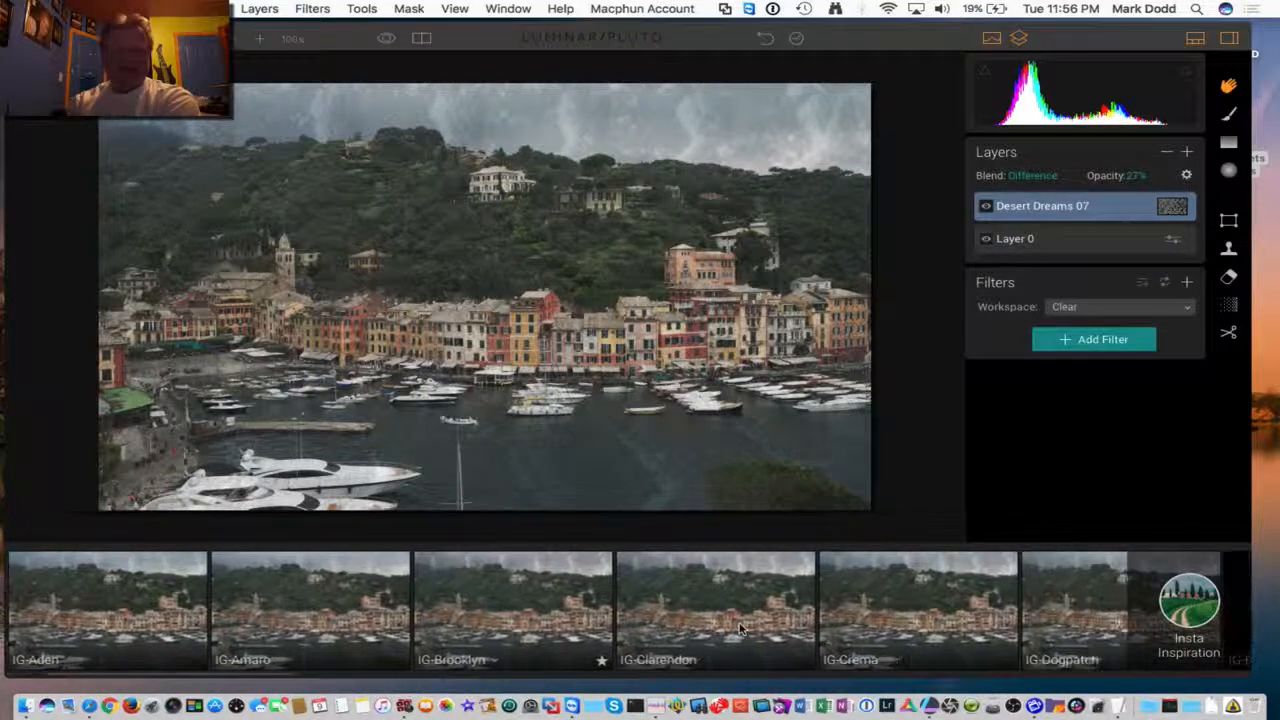
{"action": "scroll", "coordinate": [763, 636], "scroll_direction": "right", "scroll_amount": 6}
{"action": "scroll", "coordinate": [676, 624], "scroll_direction": "right", "scroll_amount": 4}
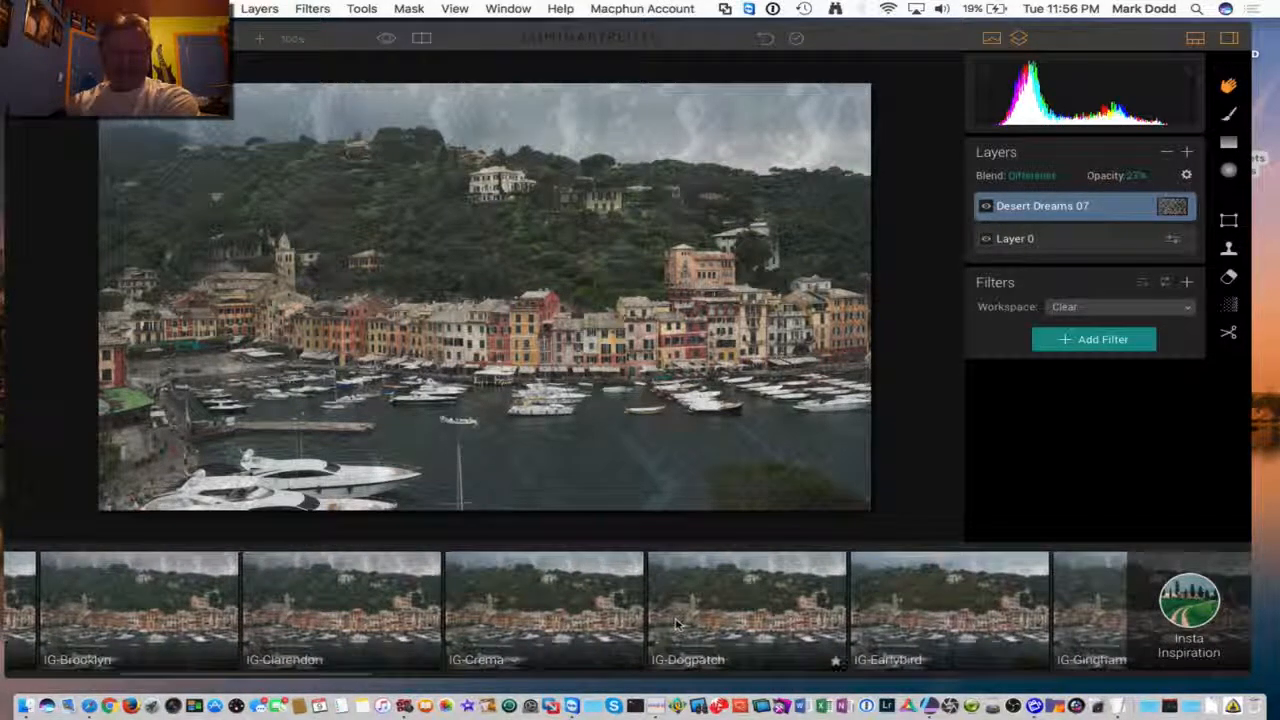
{"action": "scroll", "coordinate": [655, 624], "scroll_direction": "right", "scroll_amount": 6}
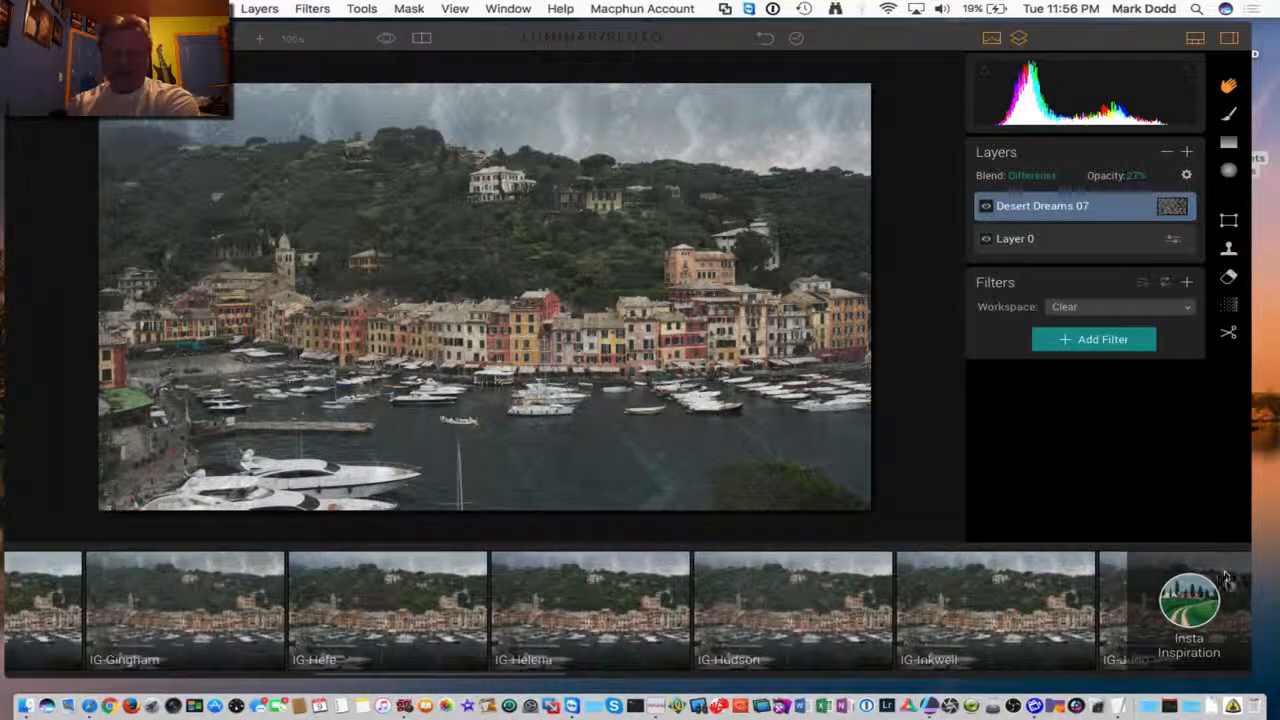
Switch the preset collection to Jim Nix Pack and apply Dramatic Dark to the Desert Dreams 07 layer.
{"action": "left_click", "coordinate": [1207, 597]}
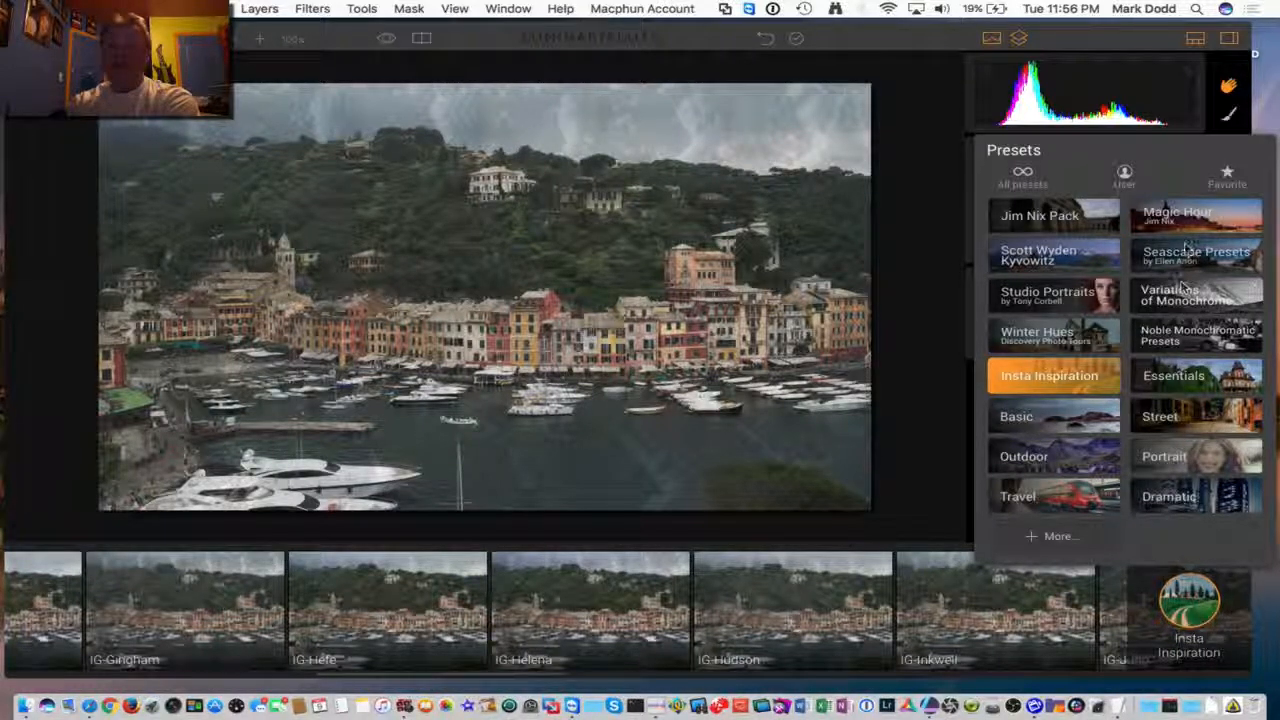
{"action": "left_click", "coordinate": [1090, 226]}
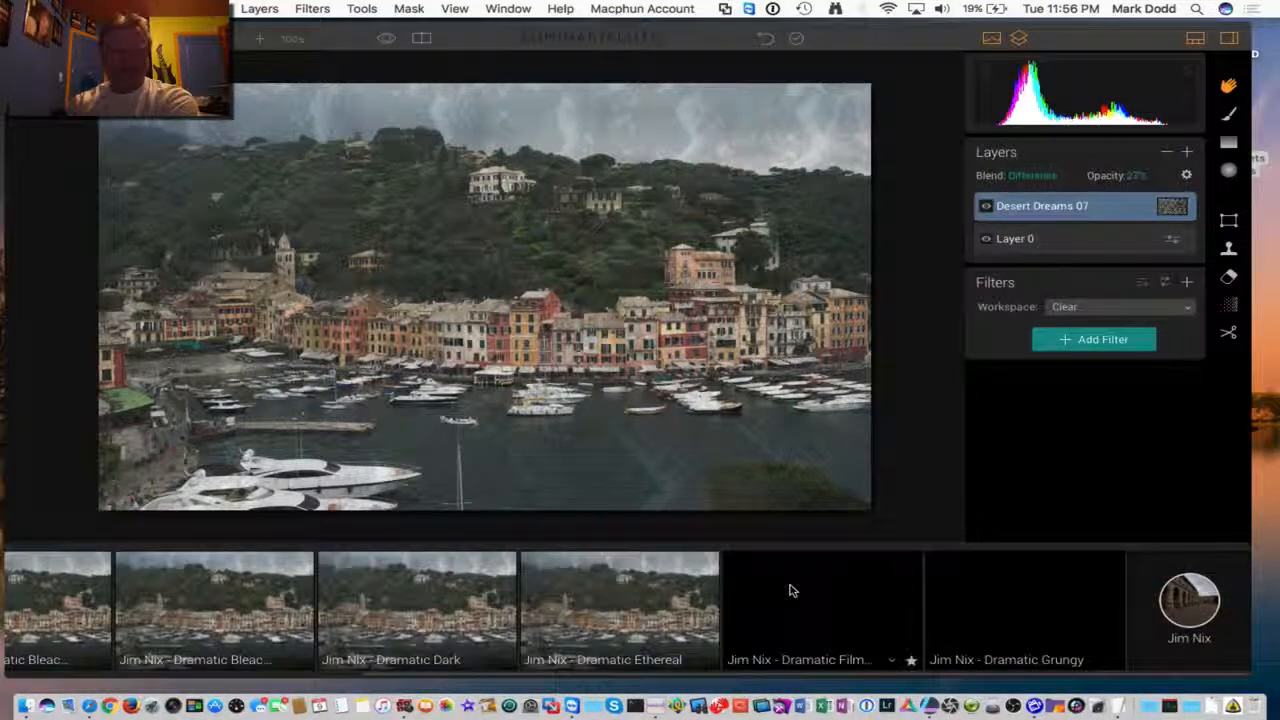
{"action": "left_click", "coordinate": [490, 642]}
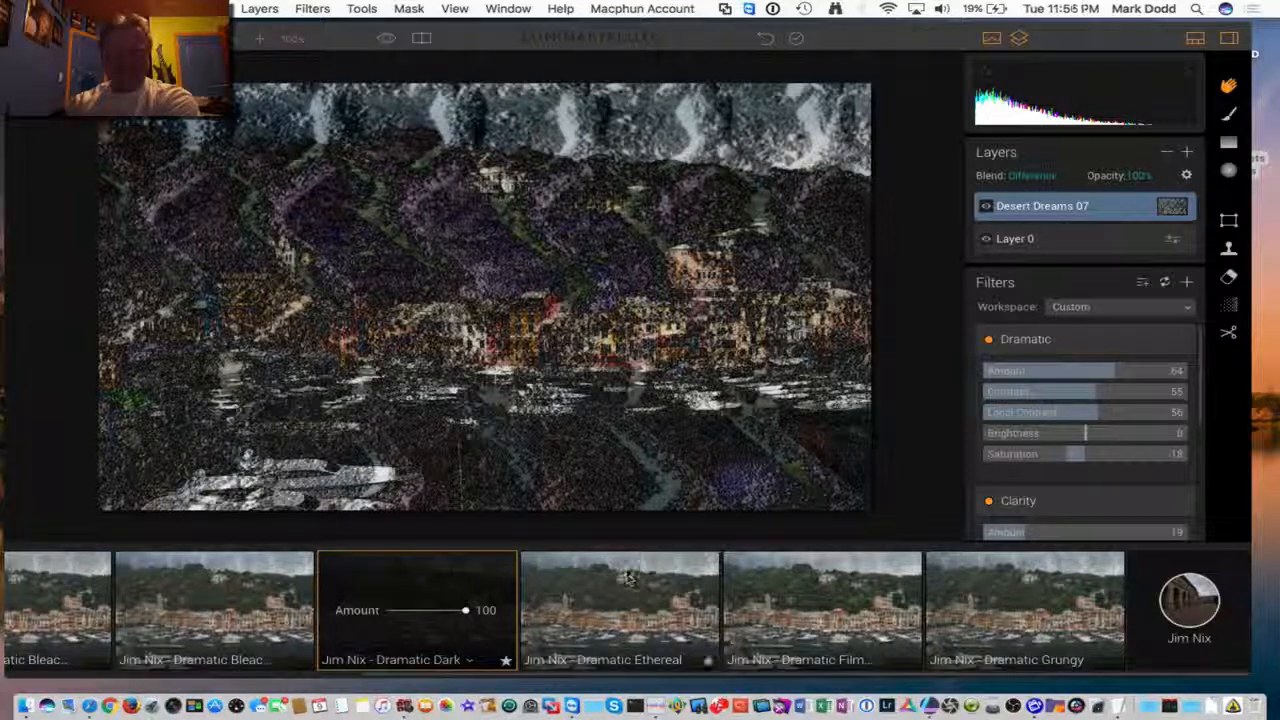
Apply the Jim Nix Dramatic Dark preset to Layer 0 and reduce its amount to 0 on the Desert Dreams 07 layer.
{"action": "left_click", "coordinate": [1038, 243]}
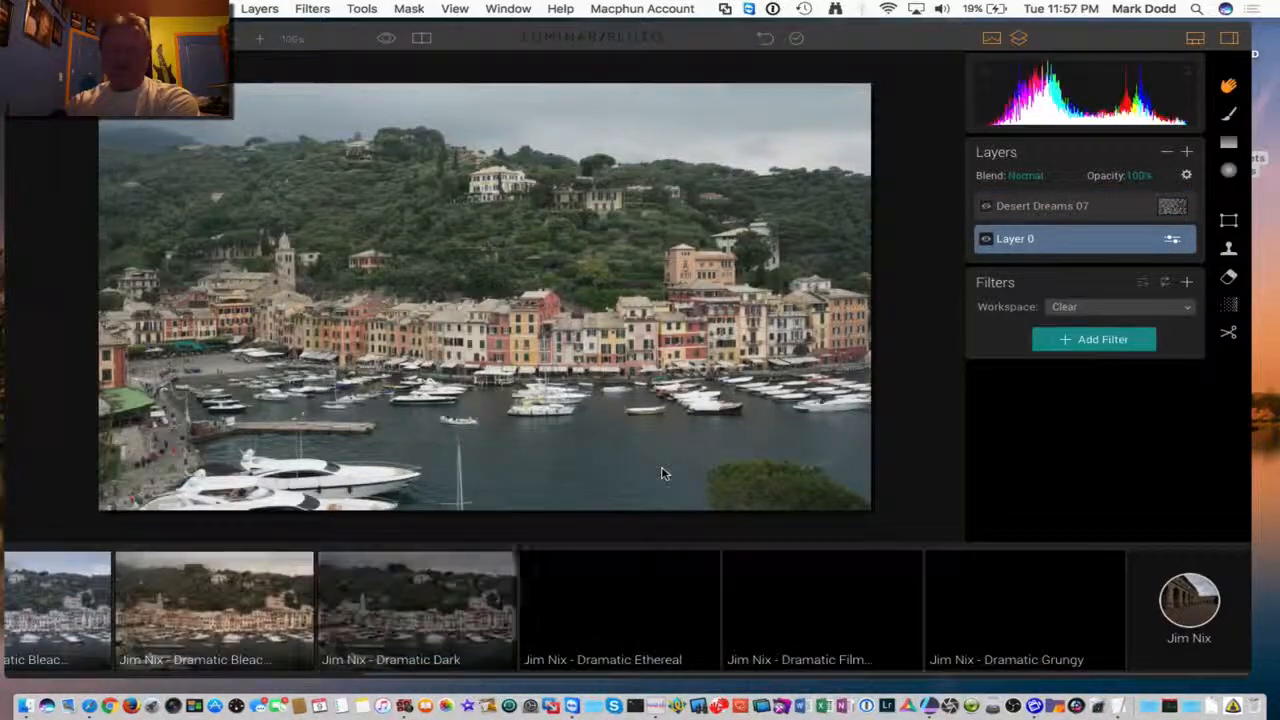
{"action": "left_click", "coordinate": [488, 610]}
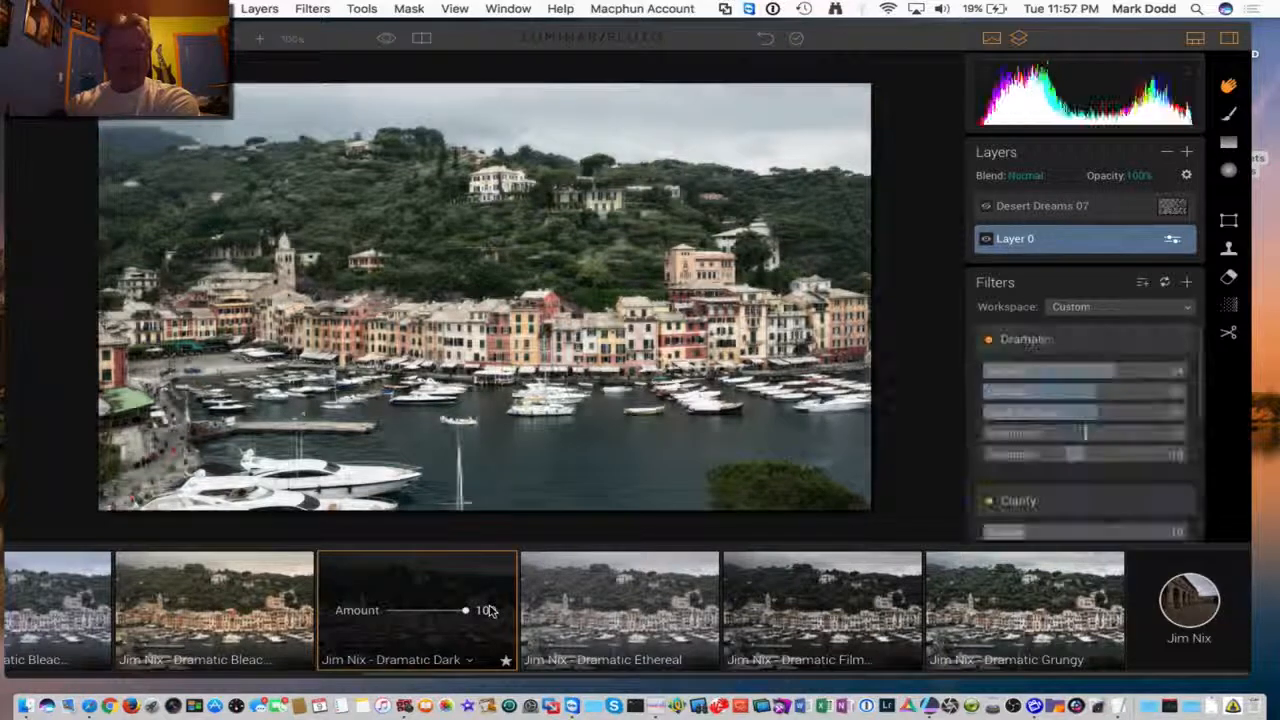
{"action": "left_click", "coordinate": [1035, 205]}
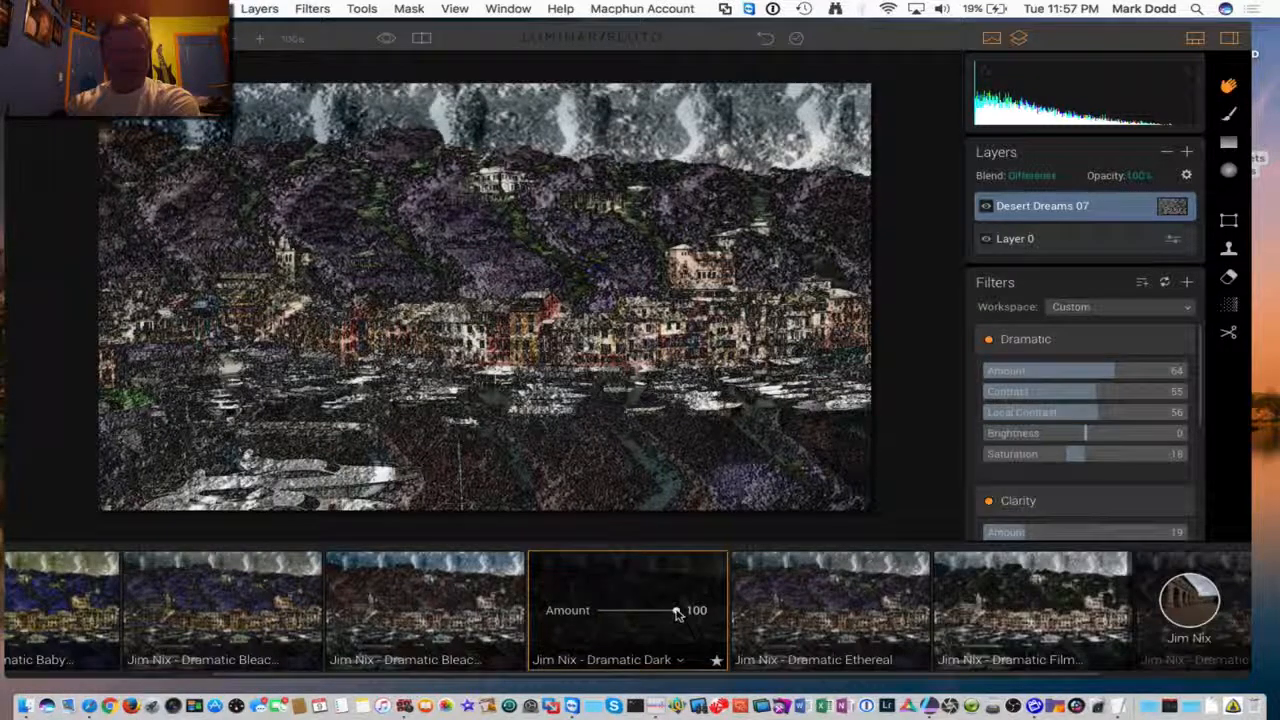
{"action": "left_click_drag", "start_coordinate": [676, 610], "coordinate": [561, 613]}
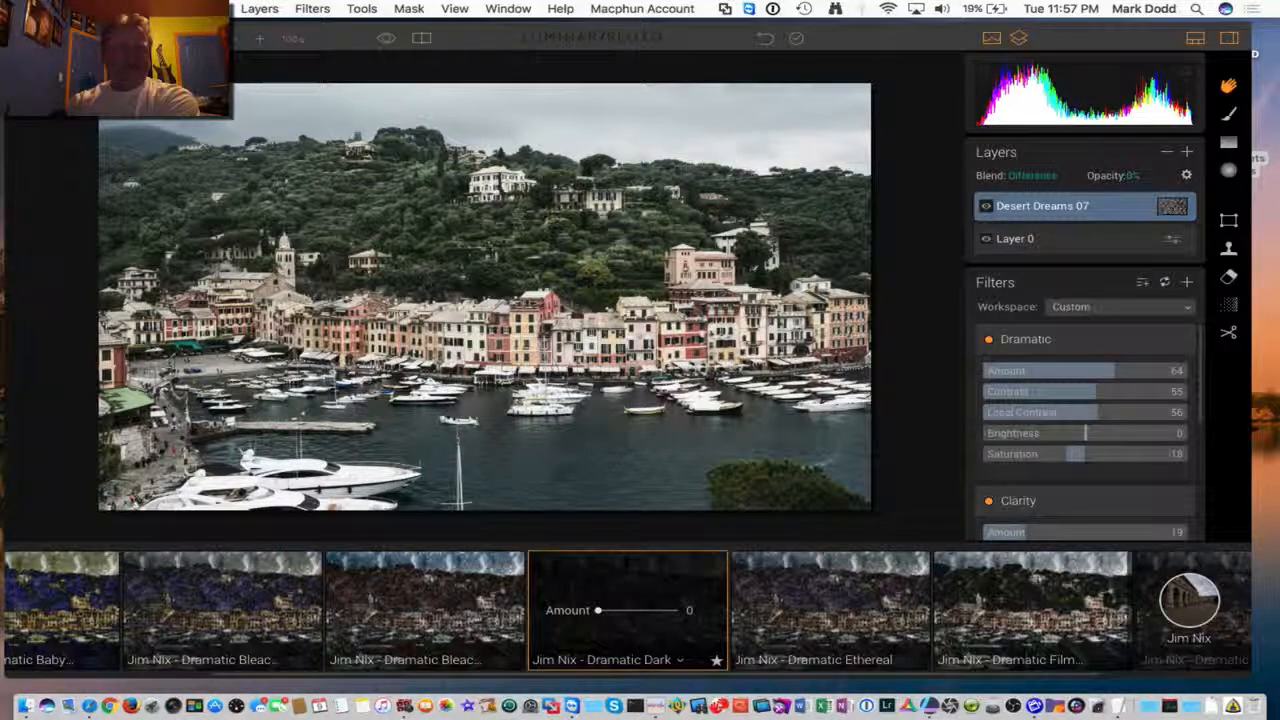
Undo the visibility changes and the reduction of opacity to 0 on the Desert Dreams 07 layer.
{"action": "left_click", "coordinate": [172, 8]}
{"action": "left_click", "coordinate": [200, 28]}
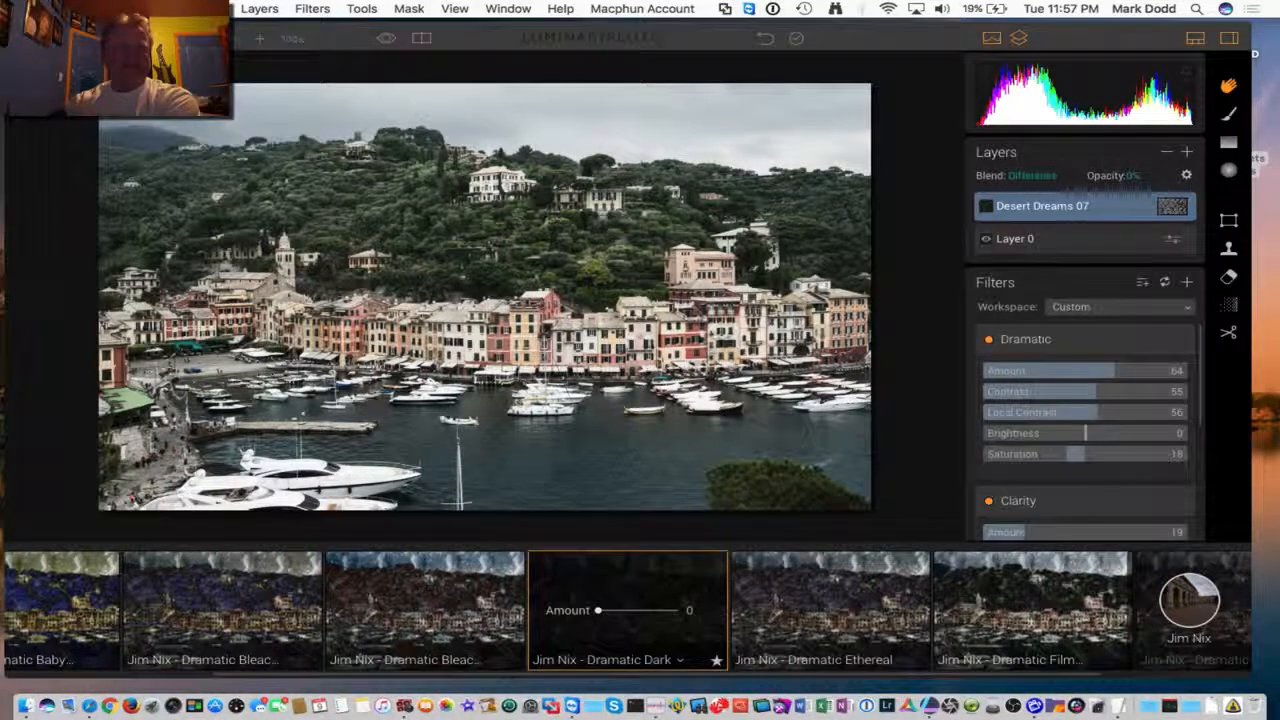
{"action": "left_click", "coordinate": [170, 8]}
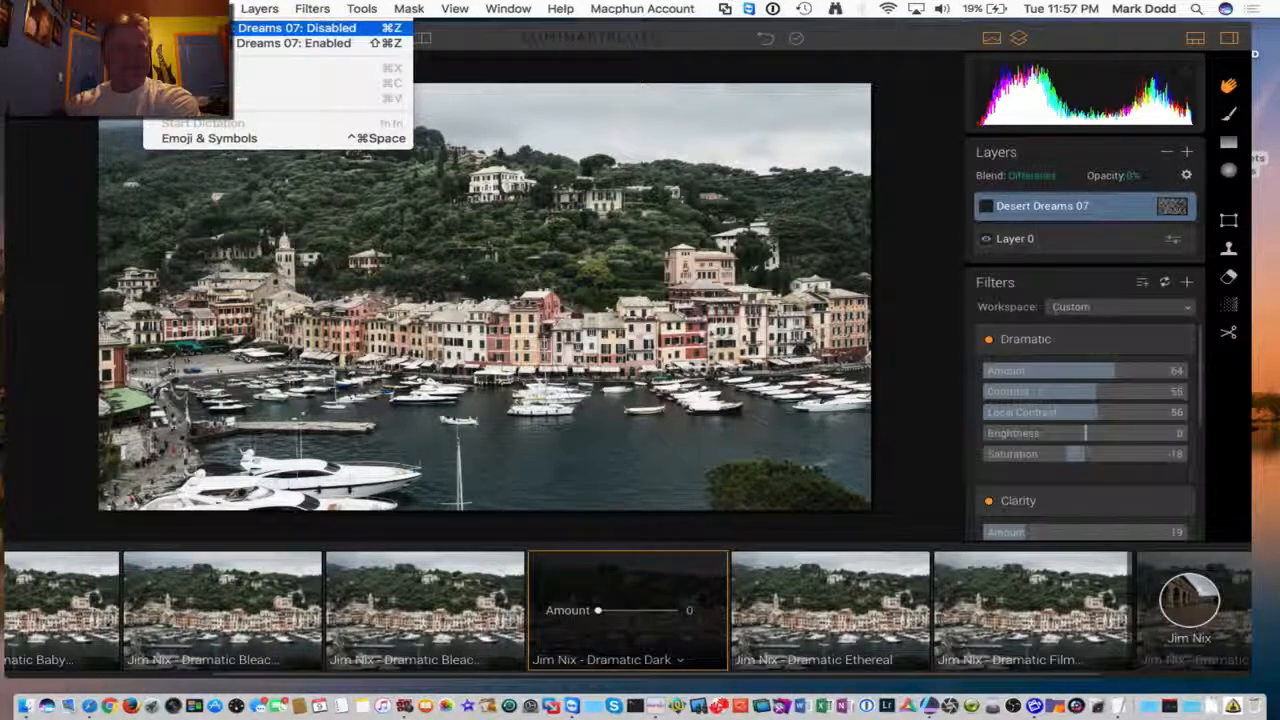
{"action": "left_click", "coordinate": [296, 28]}
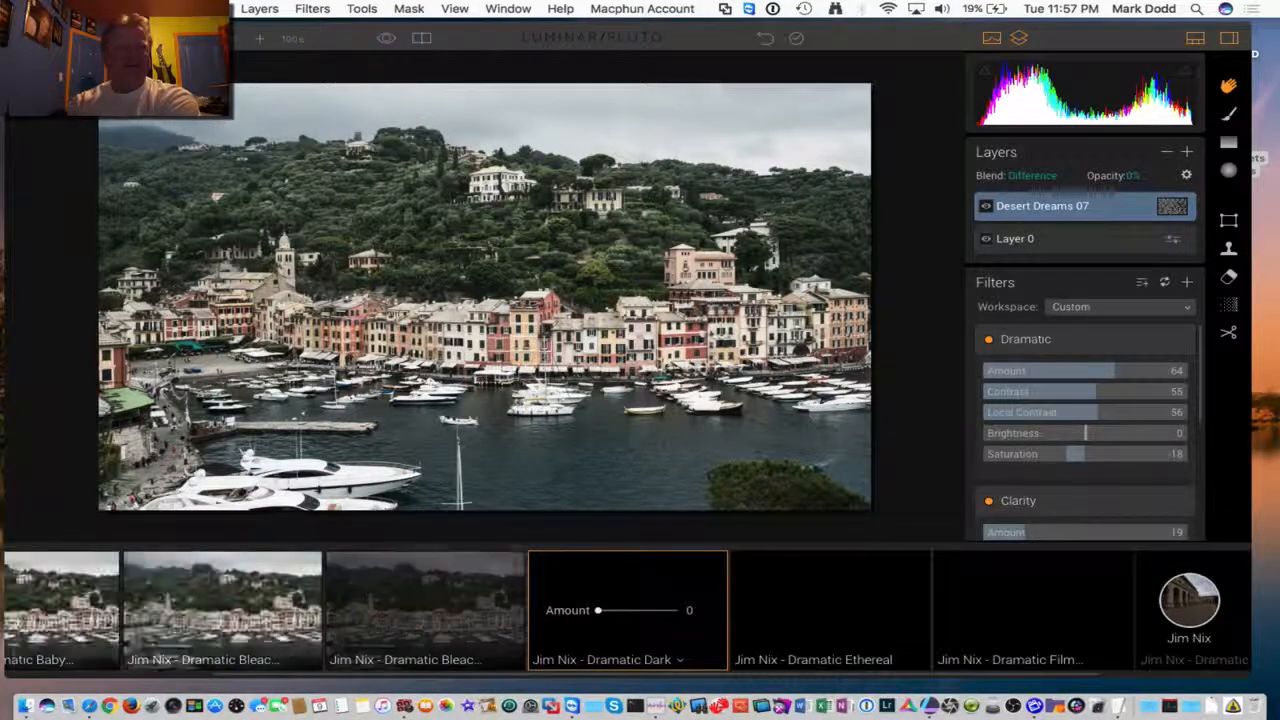
{"action": "left_click", "coordinate": [170, 8]}
{"action": "left_click", "coordinate": [296, 43]}
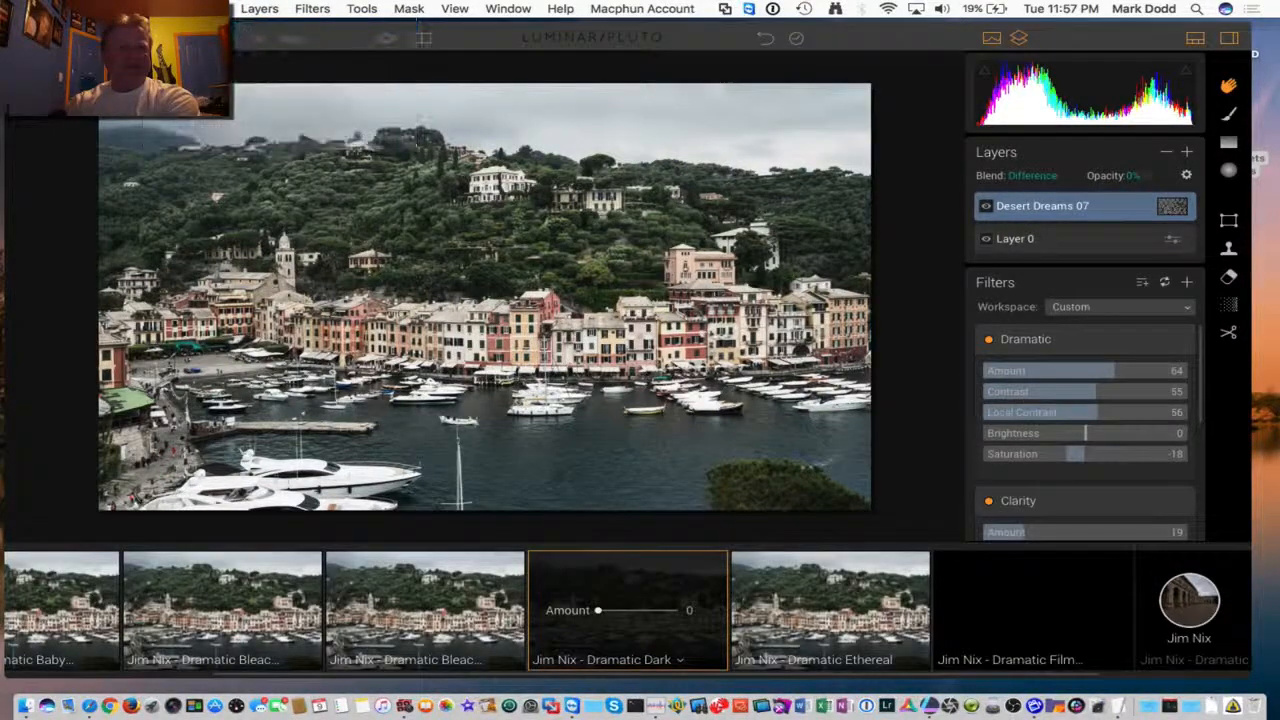
Step back through the layer selections and undo the Jim Nix Dramatic Dark preset on Layer 0.
{"action": "left_click", "coordinate": [170, 8]}
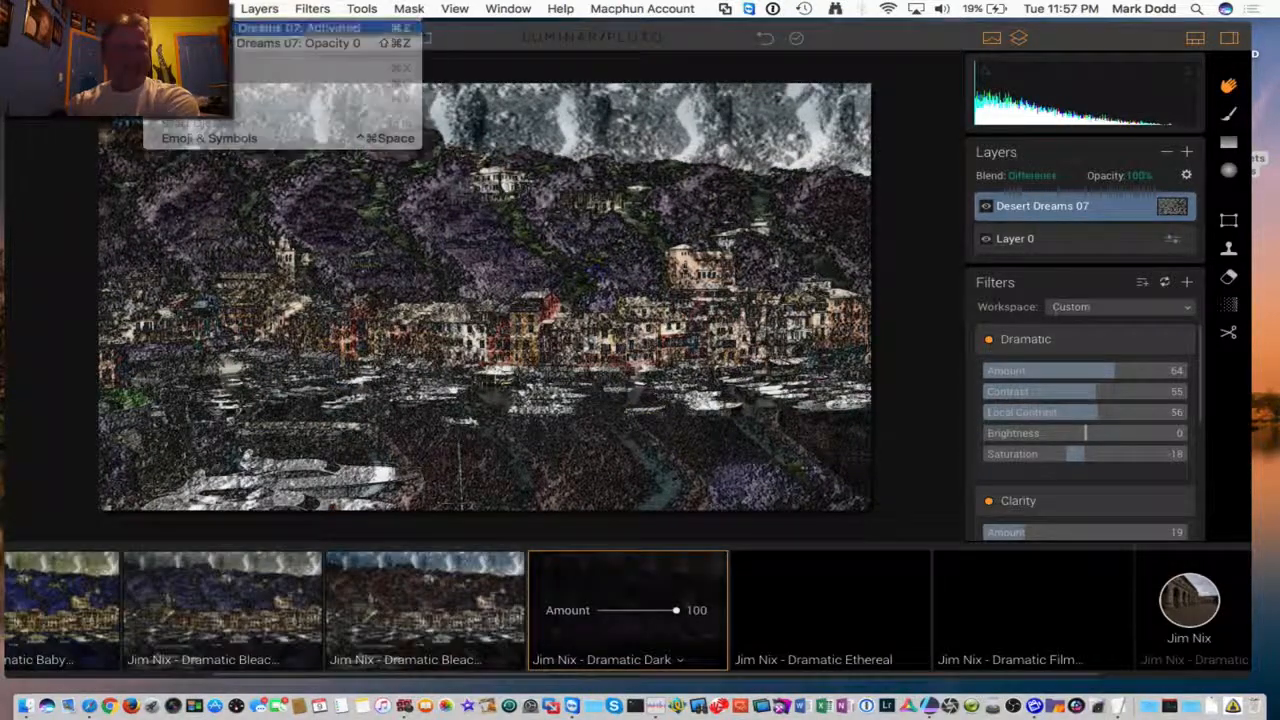
{"action": "left_click", "coordinate": [296, 28]}
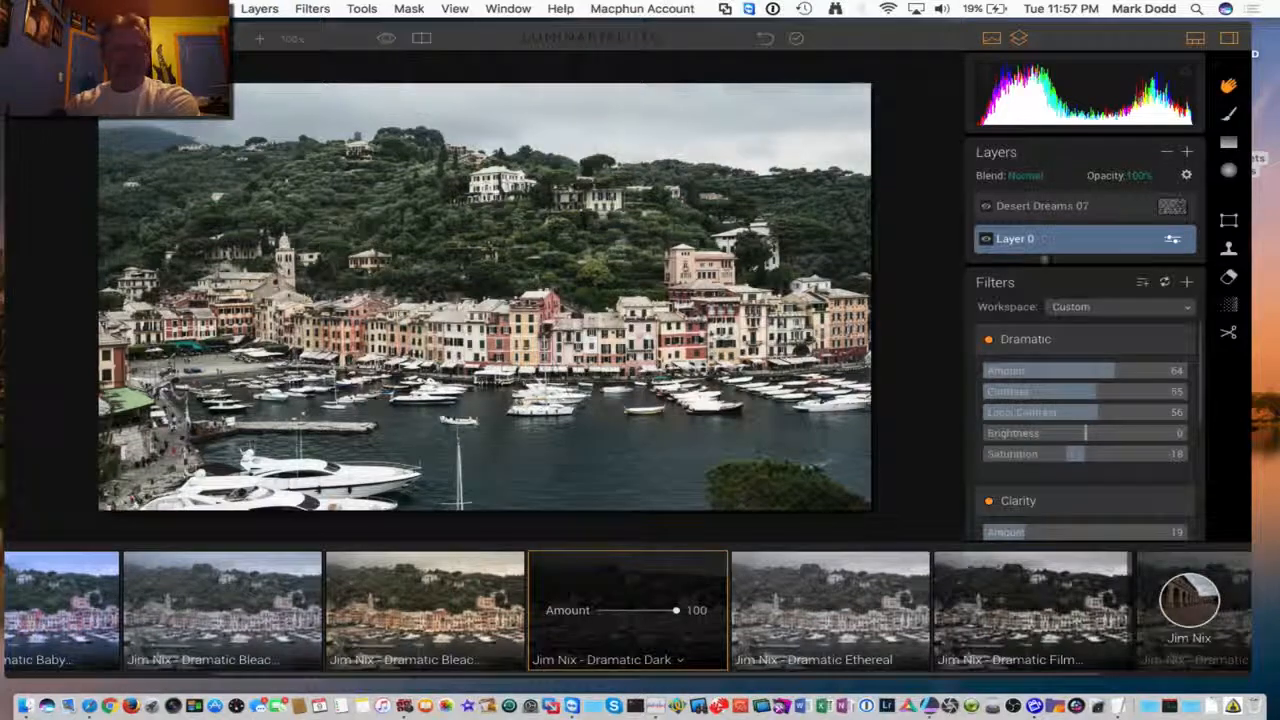
{"action": "left_click", "coordinate": [1040, 210]}
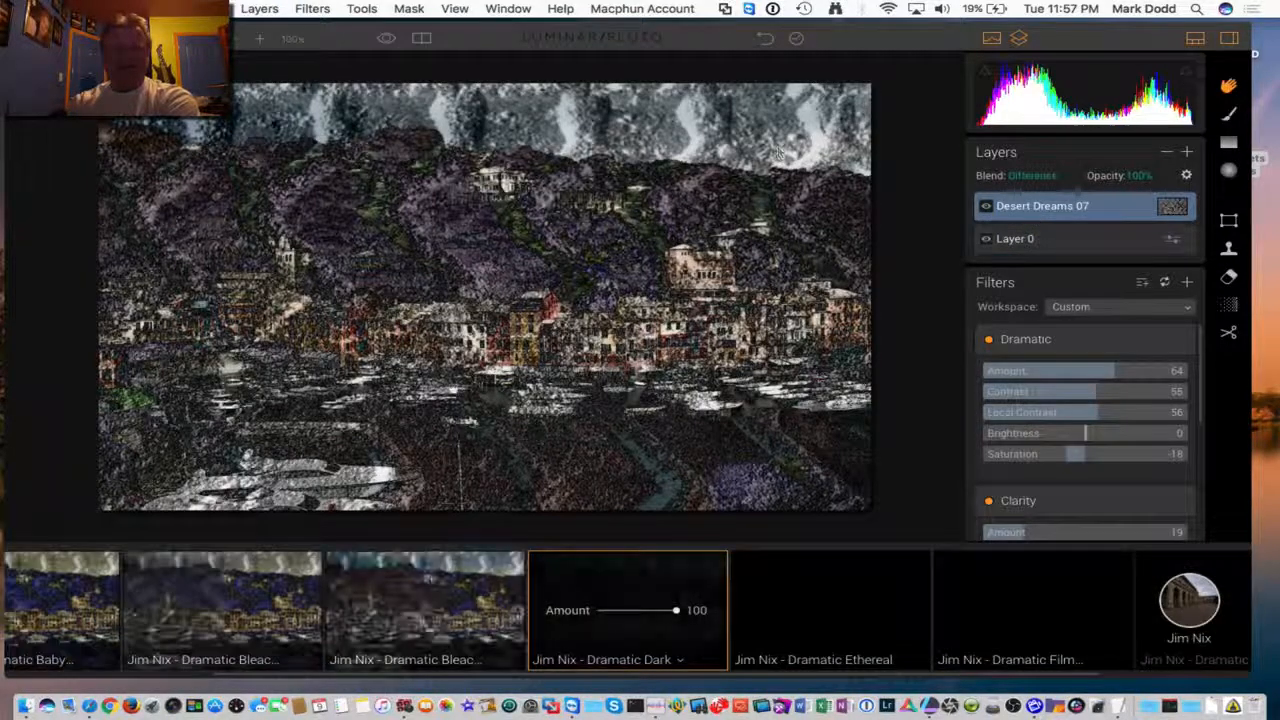
{"action": "left_click", "coordinate": [163, 9]}
{"action": "left_click", "coordinate": [220, 28]}
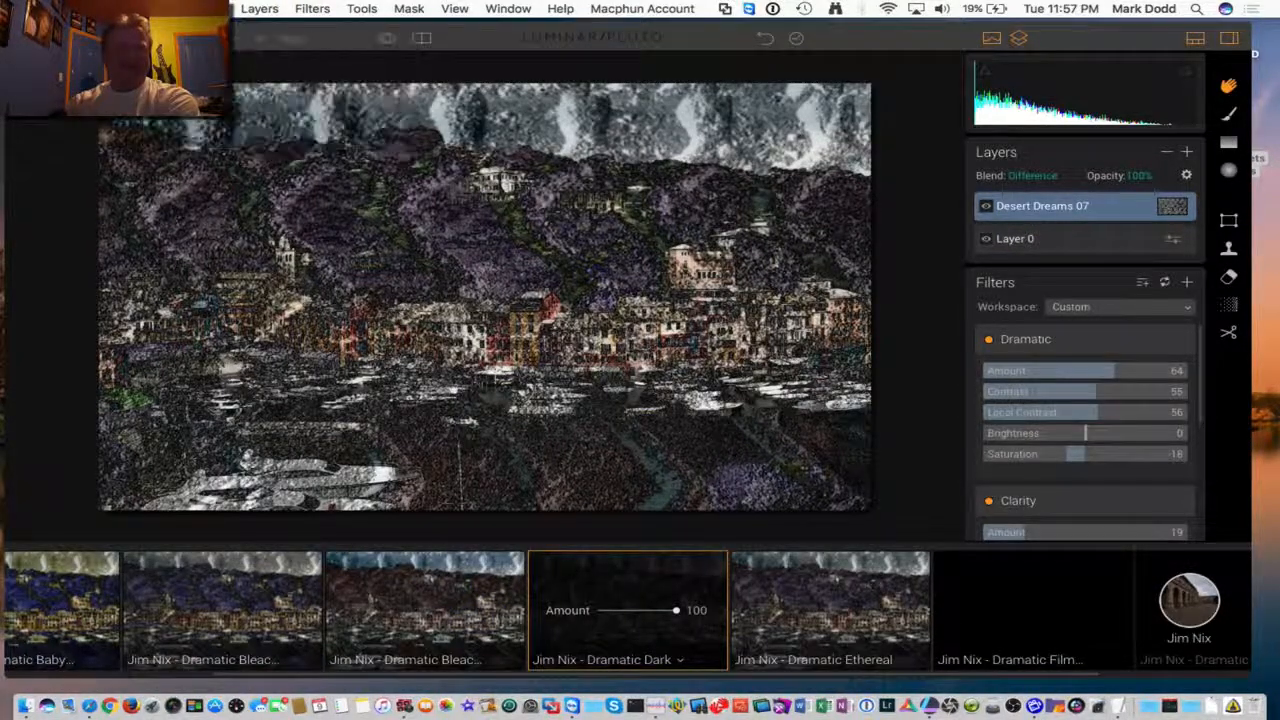
{"action": "left_click", "coordinate": [163, 9]}
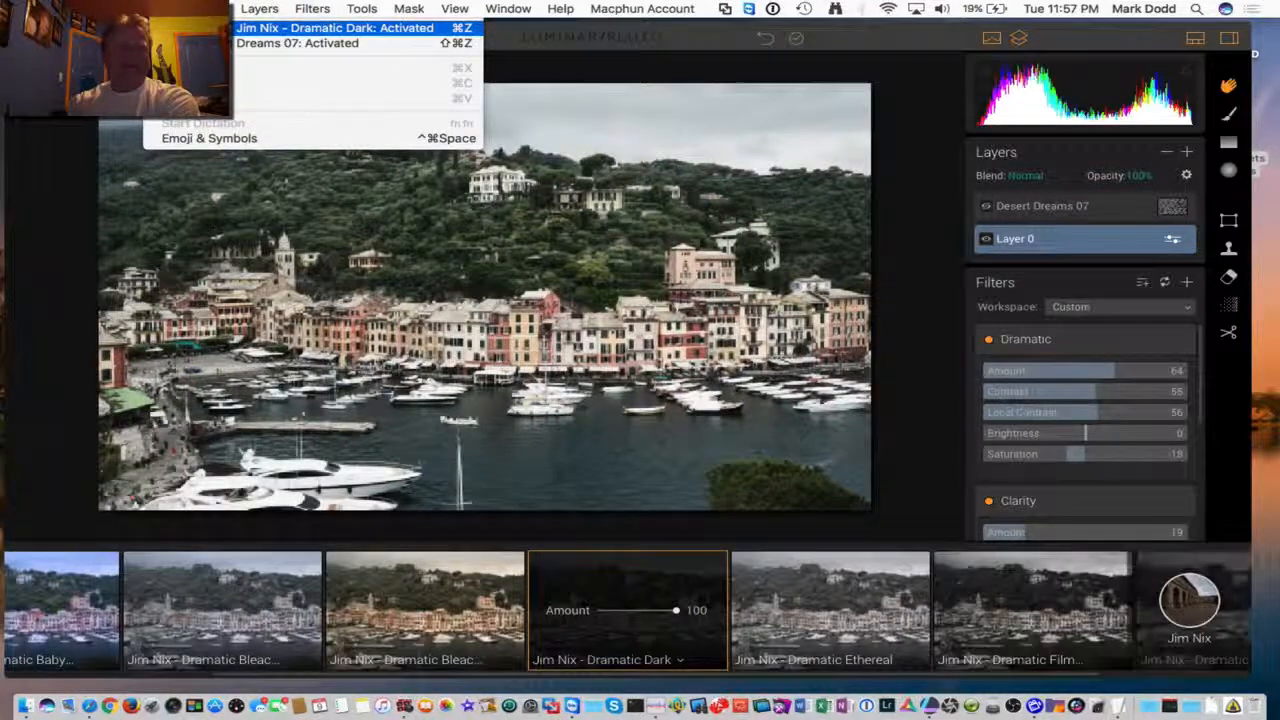
{"action": "left_click", "coordinate": [300, 28]}
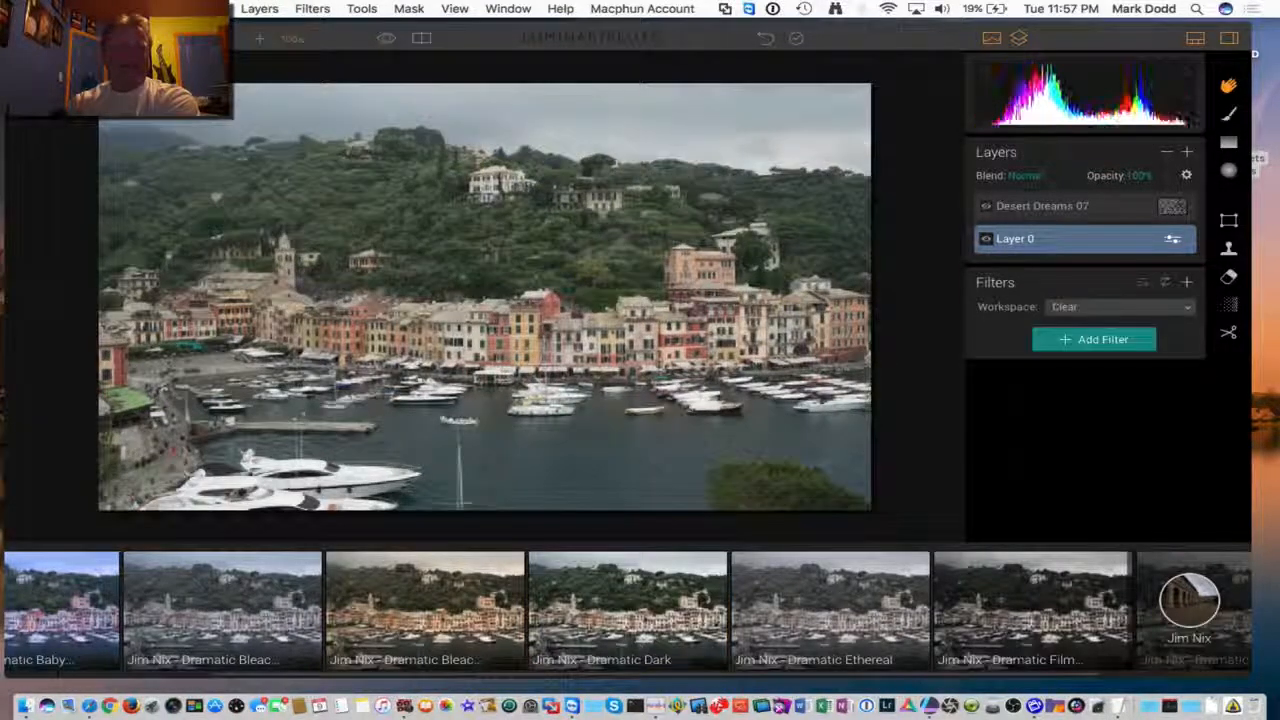
Undo the Layer 0 selection and the Jim Nix Dramatic Dark preset on the Desert Dreams 07 layer.
{"action": "left_click", "coordinate": [163, 9]}
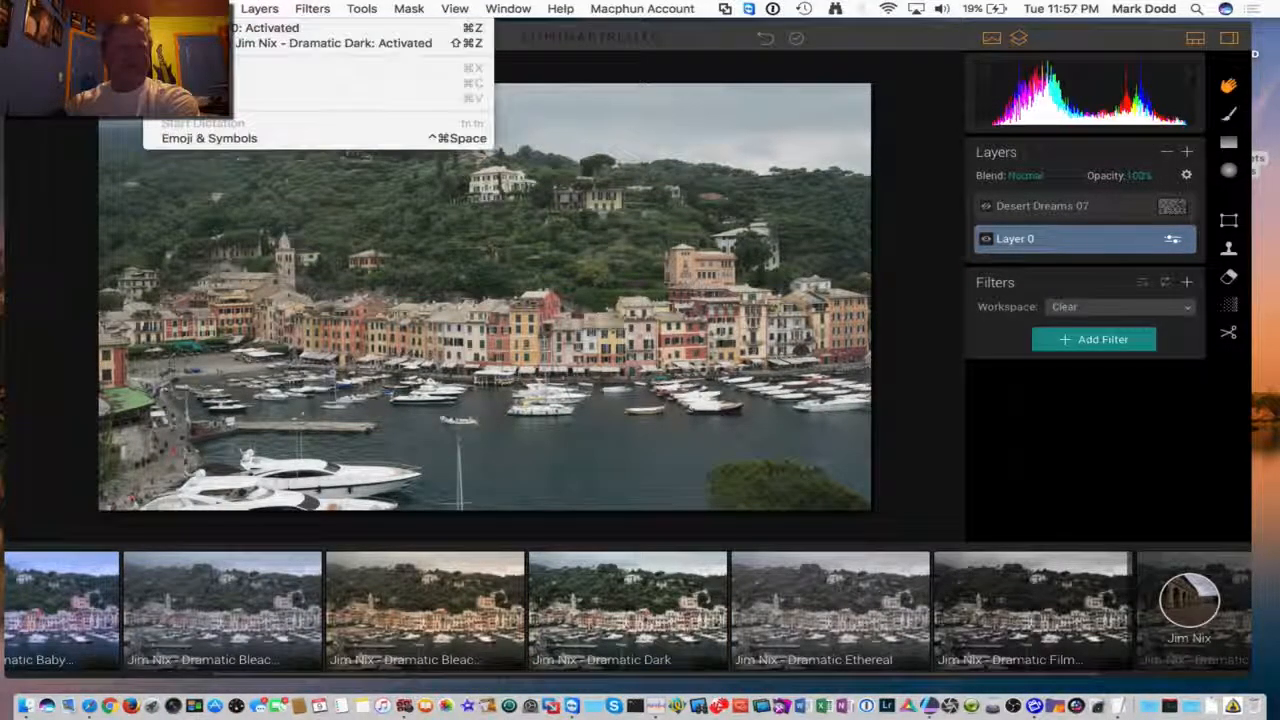
{"action": "left_click", "coordinate": [240, 28]}
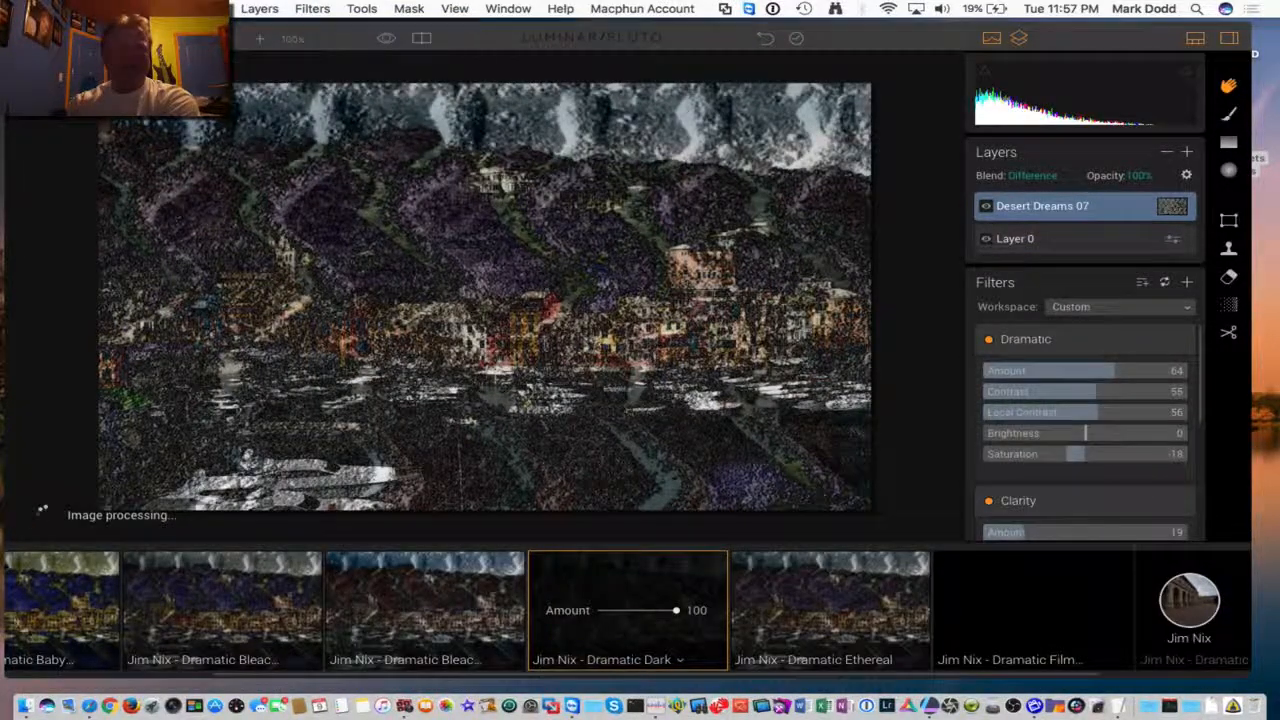
{"action": "left_click", "coordinate": [163, 9]}
{"action": "left_click", "coordinate": [240, 28]}
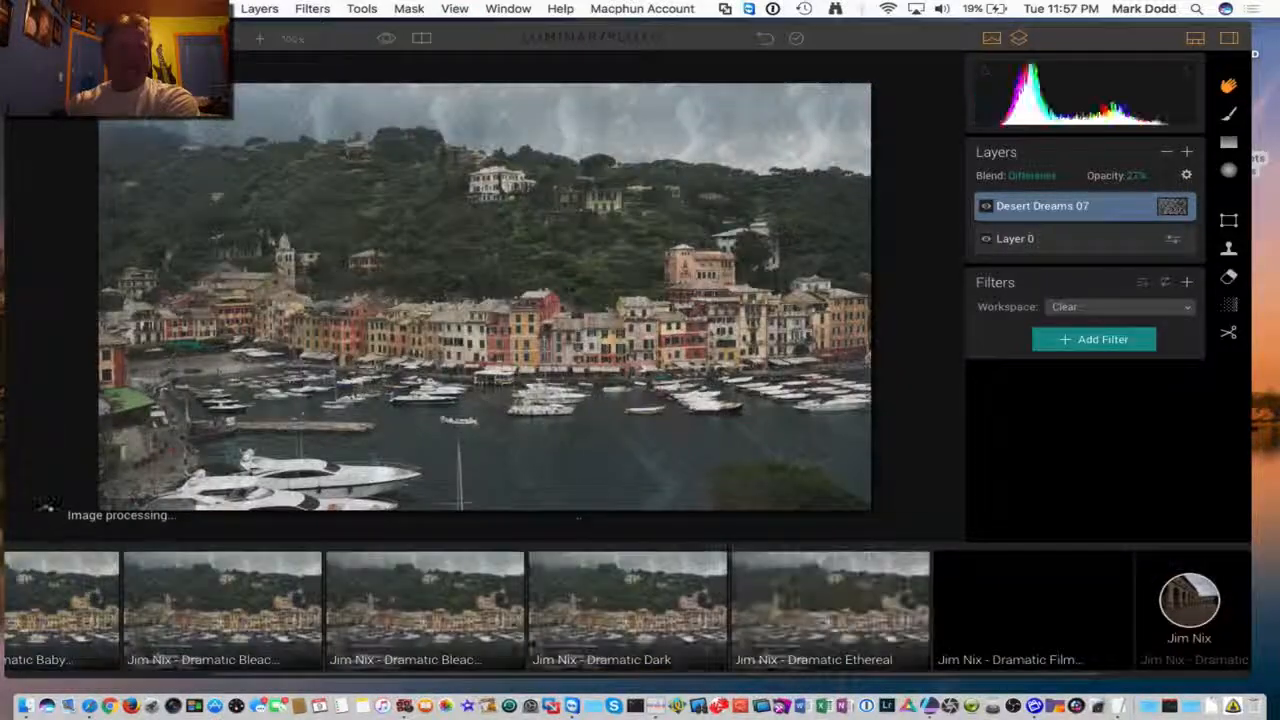
{"action": "left_click", "coordinate": [163, 9]}
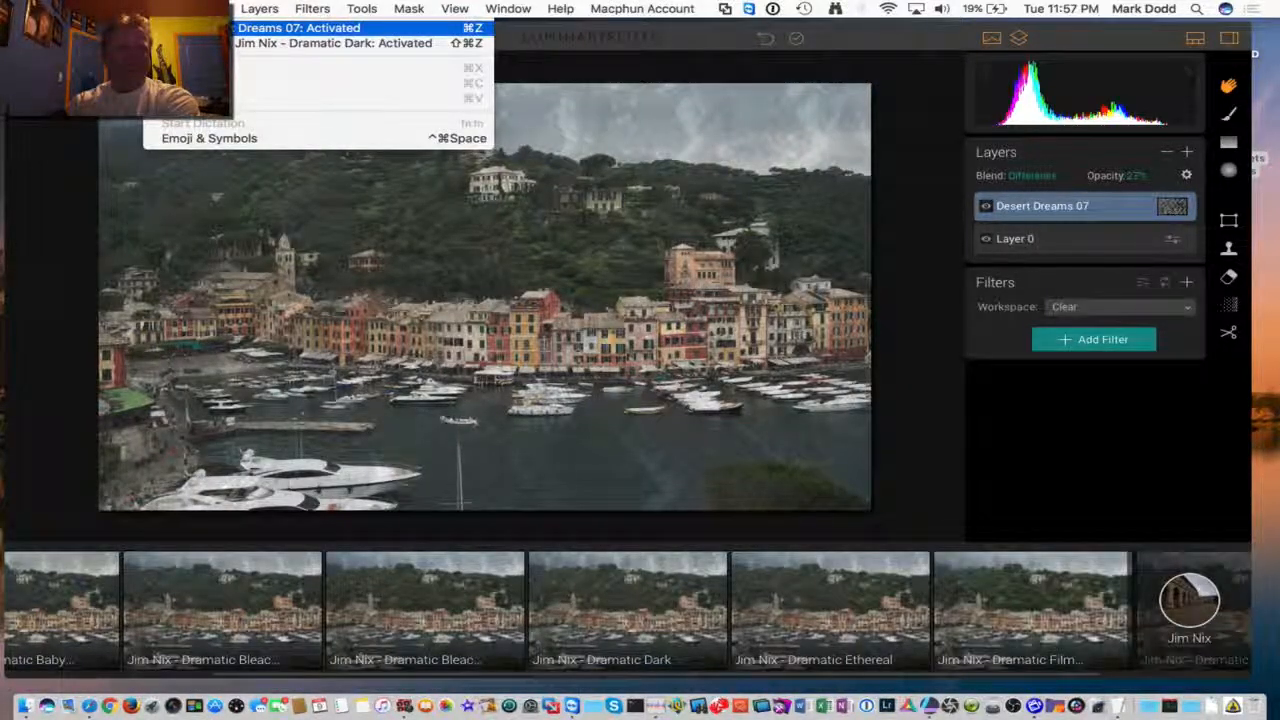
{"action": "left_click", "coordinate": [298, 28]}
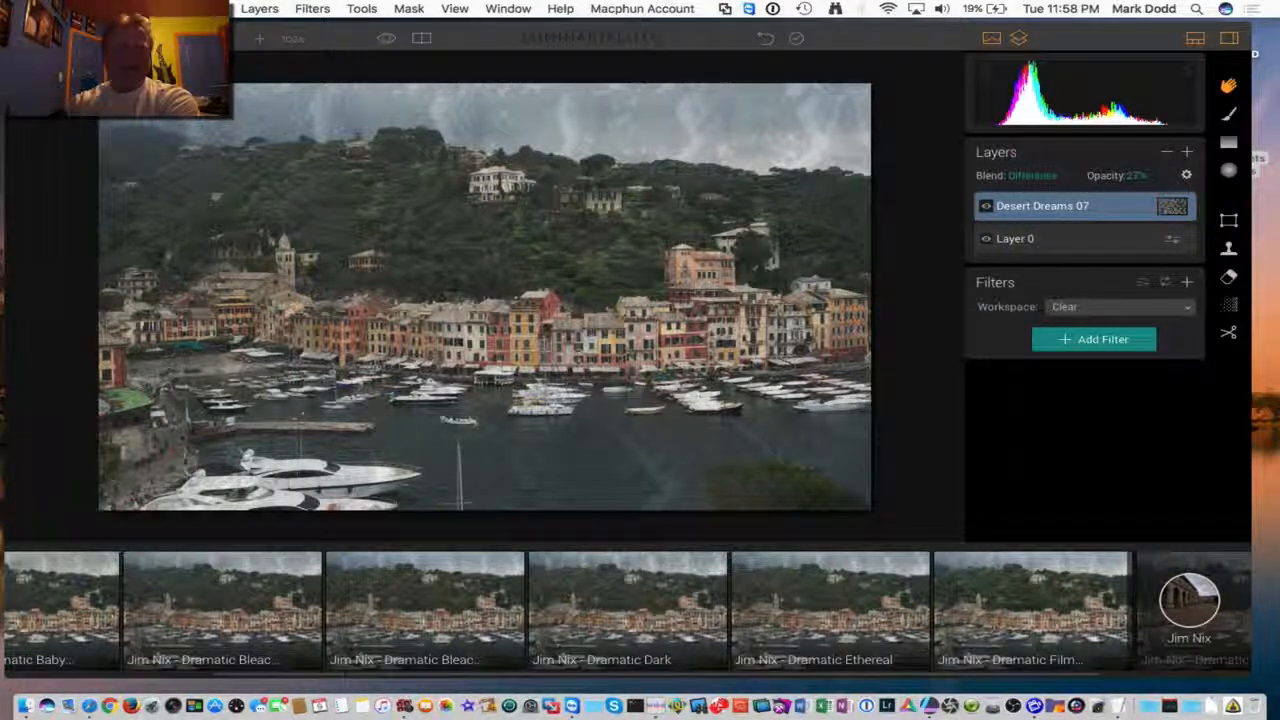
{"action": "left_click", "coordinate": [163, 9]}
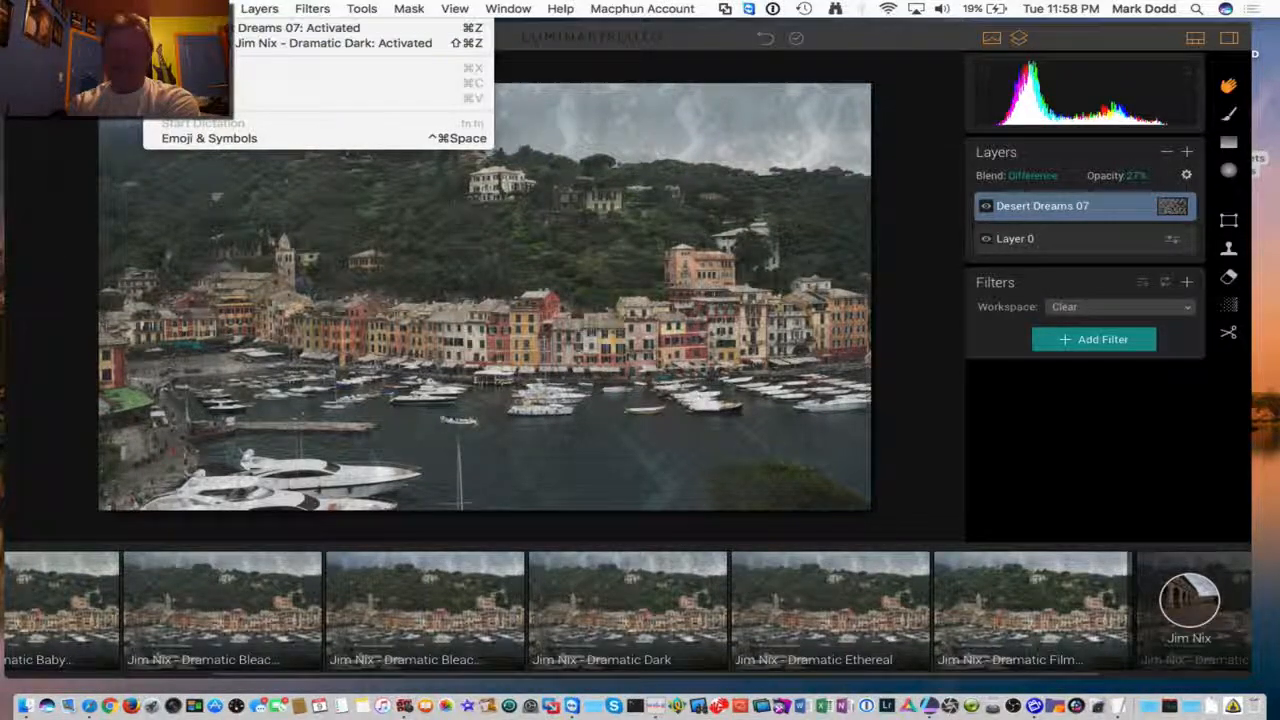
{"action": "left_click", "coordinate": [597, 278]}
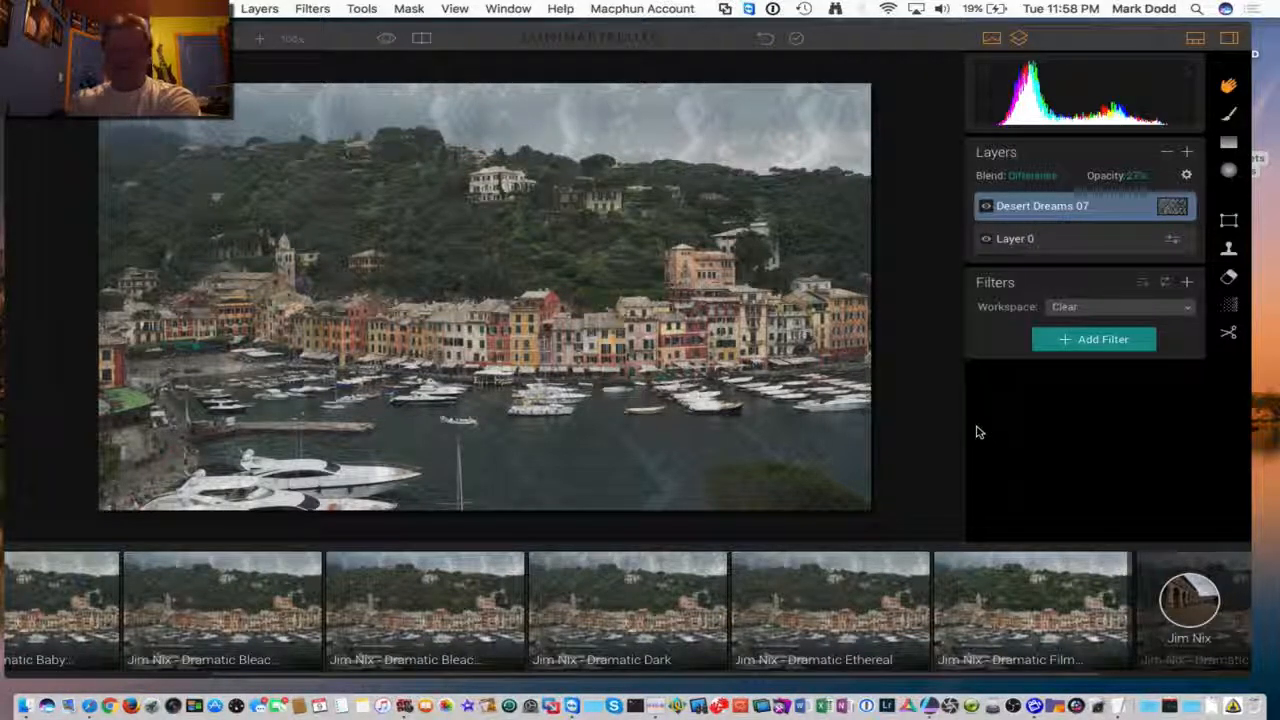
Open the list of preset collections.
{"action": "left_click", "coordinate": [1206, 602]}
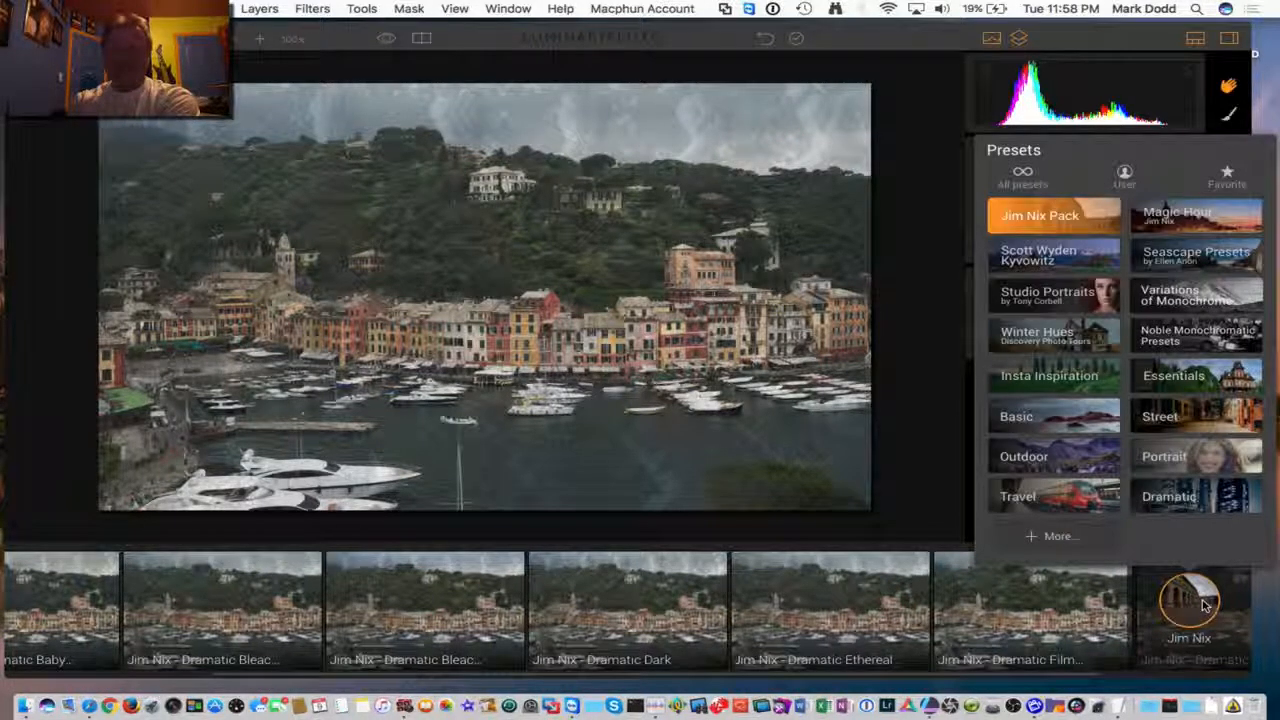